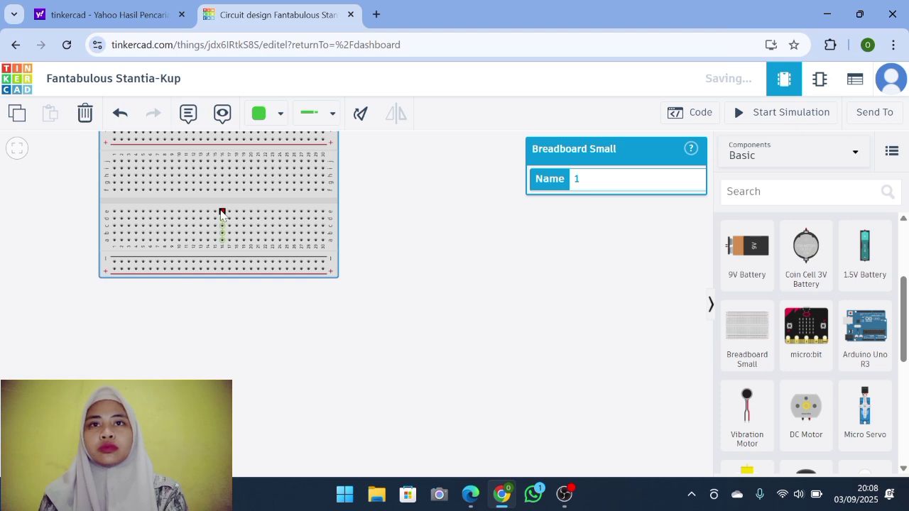
# Step: Find the 1.5V Battery among the components, place it to the left of the breadboard and set its count to 4 batteries
pyautogui.click(462, 205)
pyautogui.scroll(-5, 463, 204)
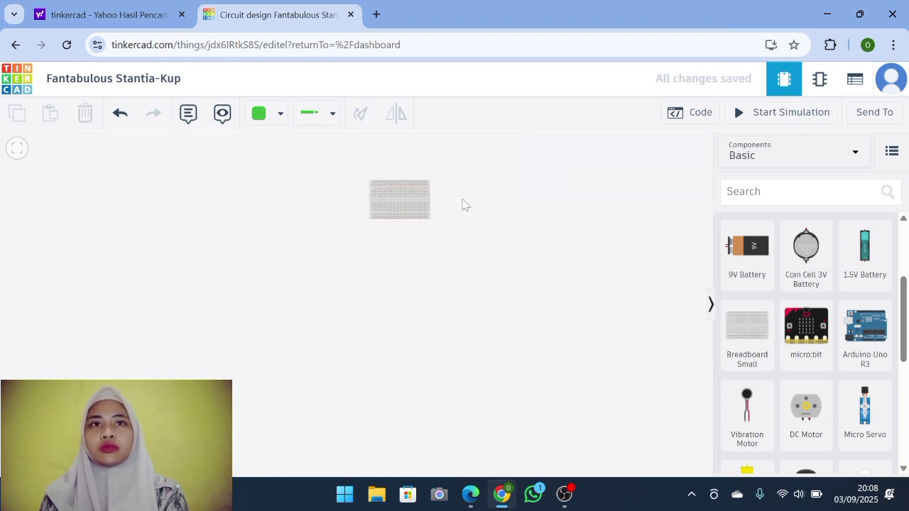
pyautogui.scroll(5, 462, 205)
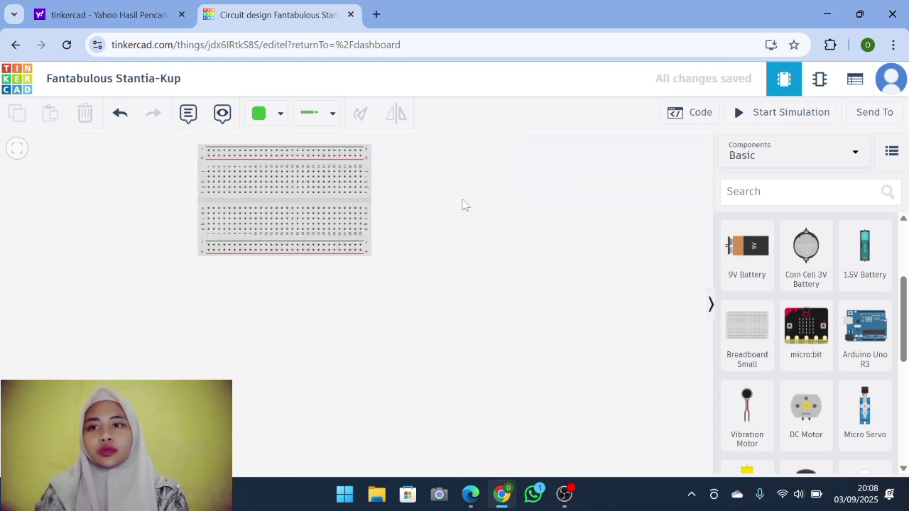
pyautogui.click(767, 192)
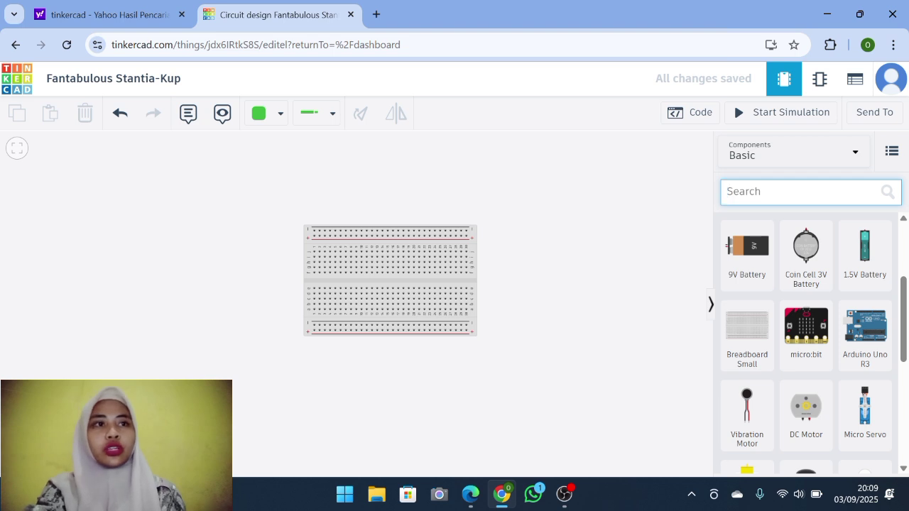
pyautogui.write('ba')
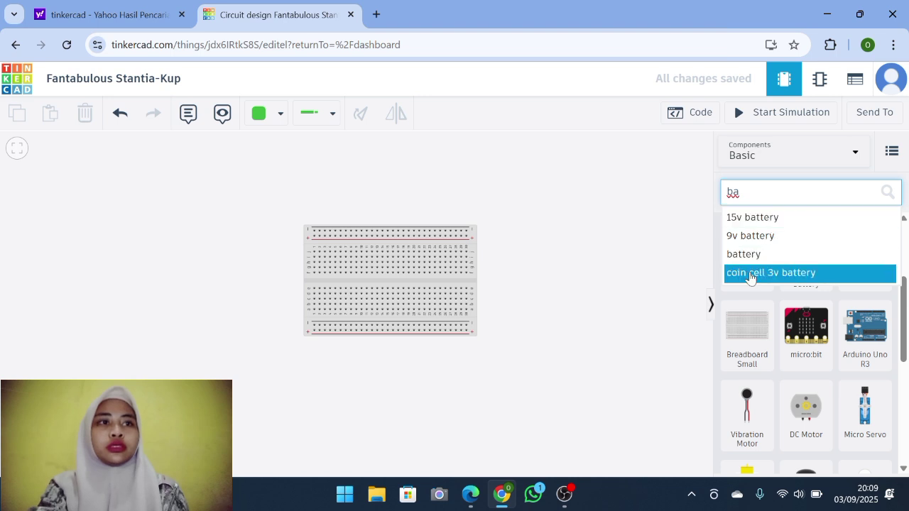
pyautogui.click(750, 255)
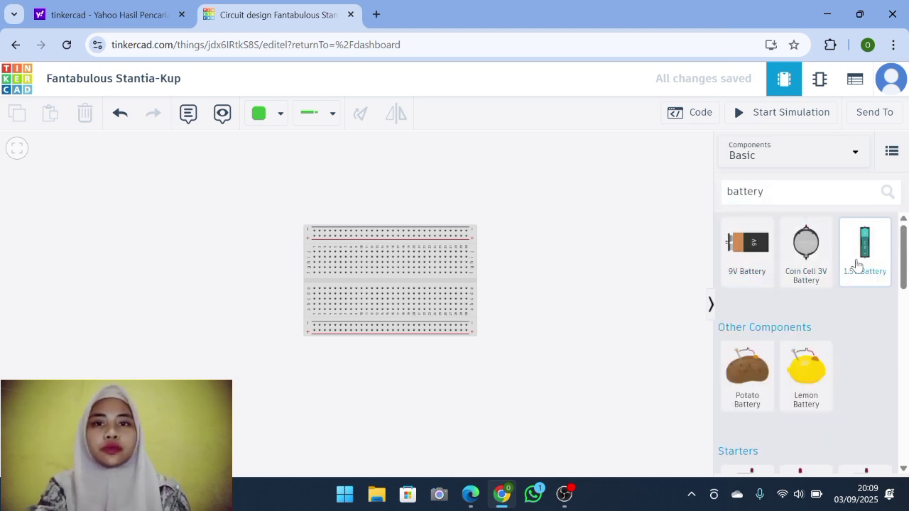
pyautogui.moveTo(857, 266); pyautogui.dragTo(170, 239)
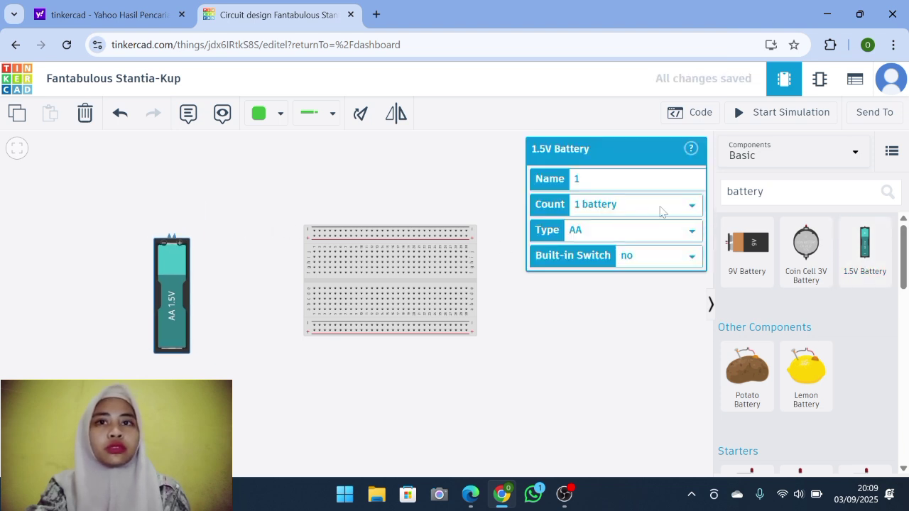
pyautogui.click(693, 206)
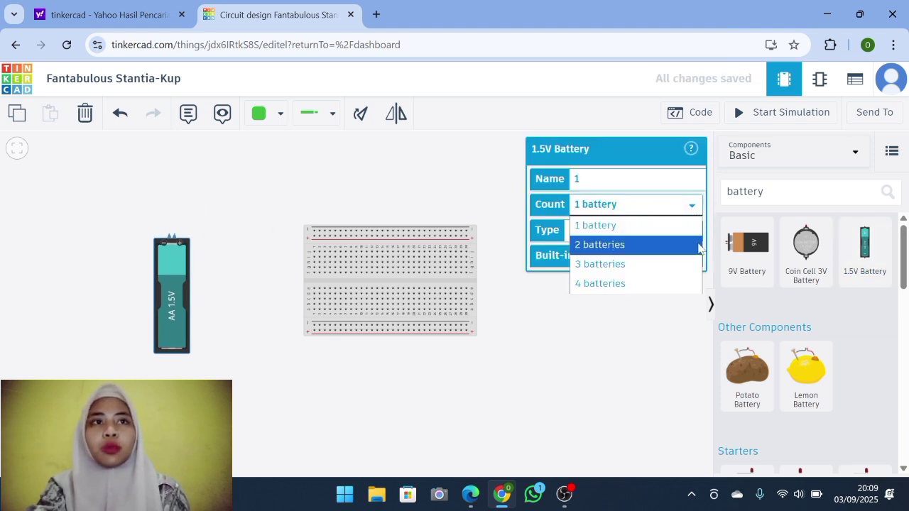
pyautogui.click(702, 284)
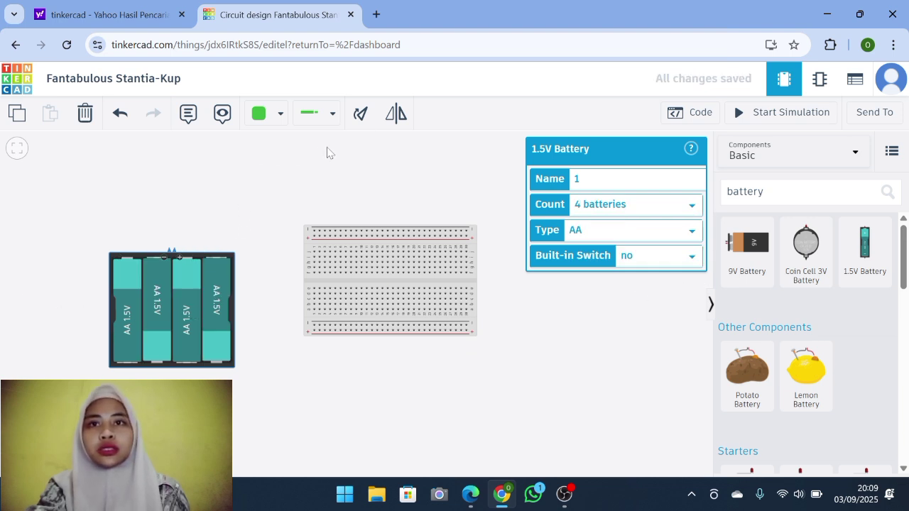
# Step: Rotate the battery pack 90 degrees clockwise so its terminals face the breadboard, and move it closer to the breadboard's upper left
pyautogui.click(361, 122)
pyautogui.click(362, 122)
pyautogui.click(362, 123)
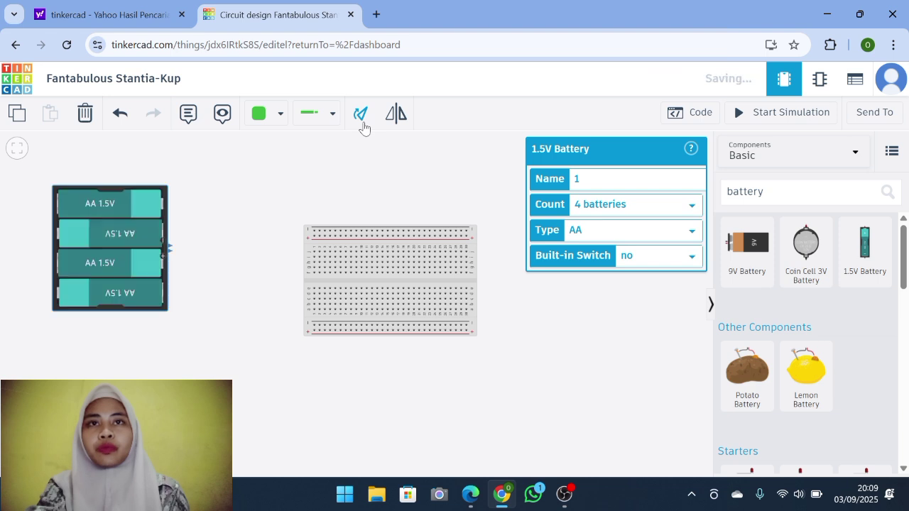
pyautogui.moveTo(125, 242); pyautogui.dragTo(210, 224)
pyautogui.scroll(1, 210, 226)
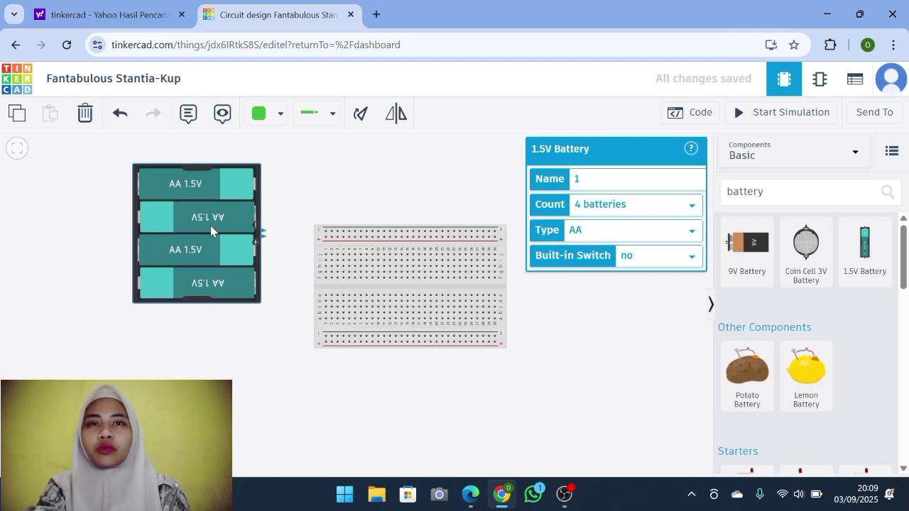
pyautogui.click(561, 313)
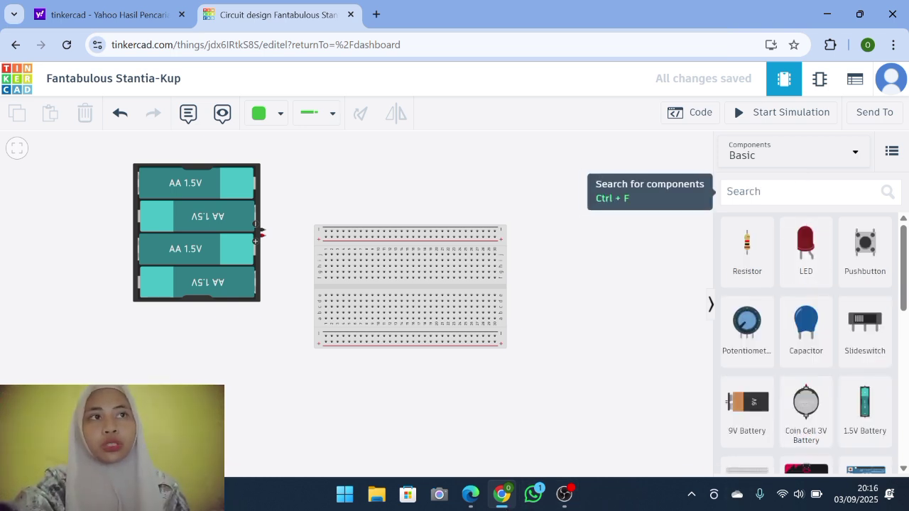
# Step: Search for component 7408 and place the Quad AND gate (74HC08) across the breadboard's centre gap at columns 12 to 18
pyautogui.click(753, 192)
pyautogui.write('7')
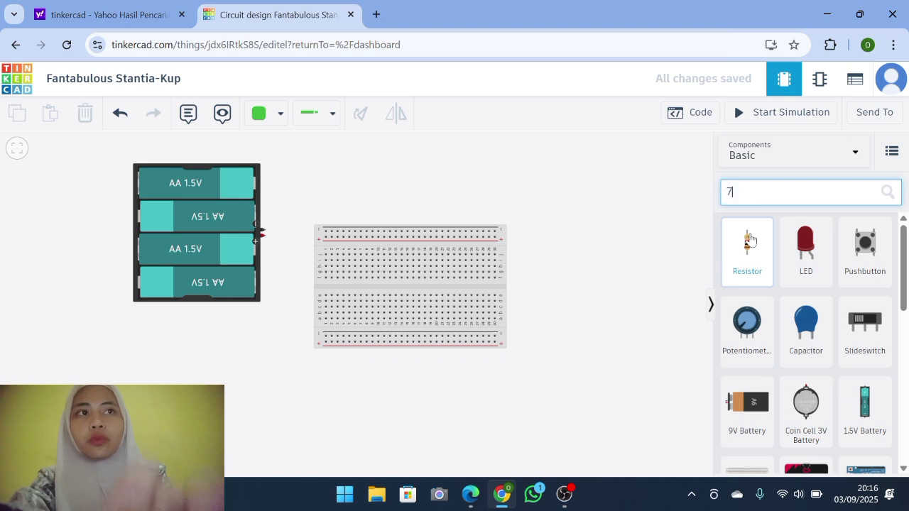
pyautogui.write('40')
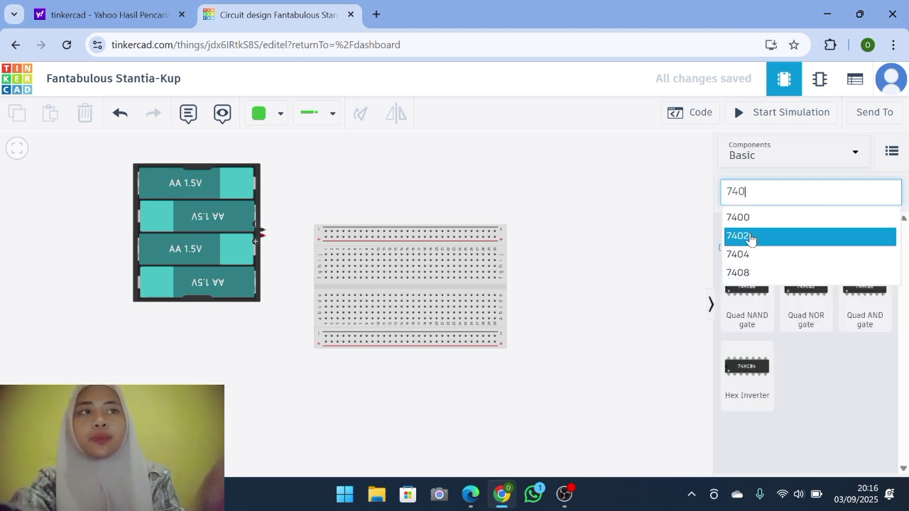
pyautogui.write('8')
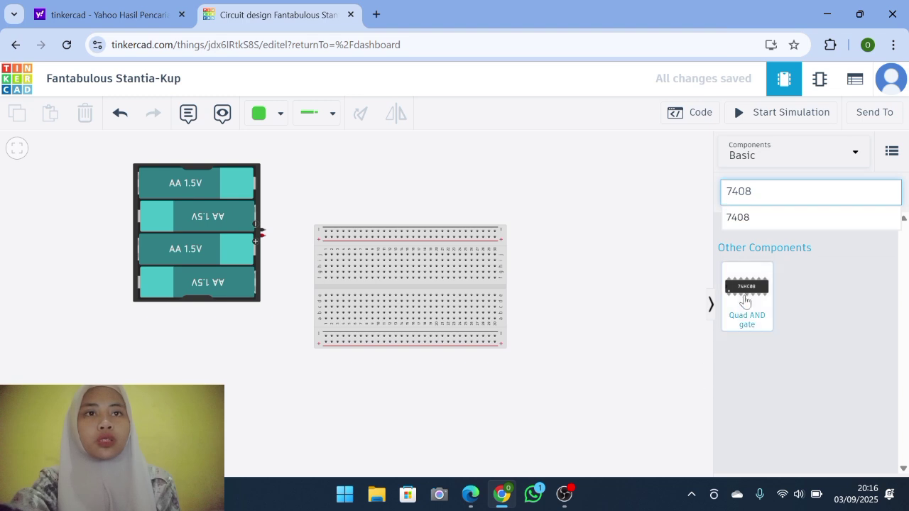
pyautogui.moveTo(745, 302); pyautogui.dragTo(404, 275)
pyautogui.scroll(3, 422, 293)
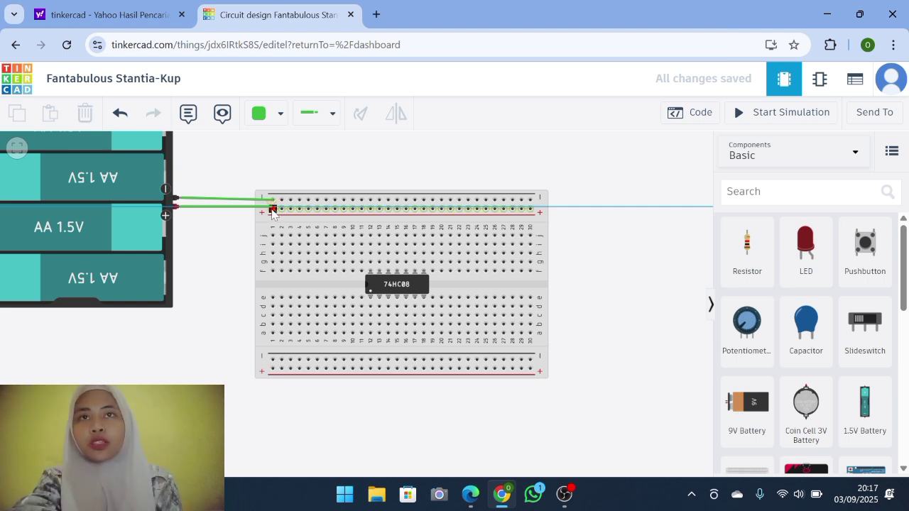
# Step: Finish the wire from the battery's positive terminal at column 1 of the upper positive rail, and nudge the battery pack into line
pyautogui.click(272, 209)
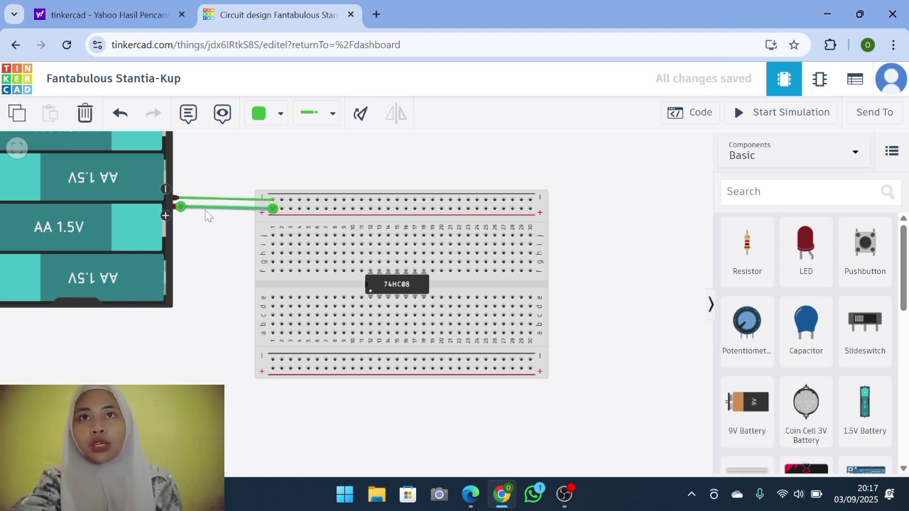
pyautogui.click(144, 220)
pyautogui.moveTo(144, 220); pyautogui.dragTo(147, 223)
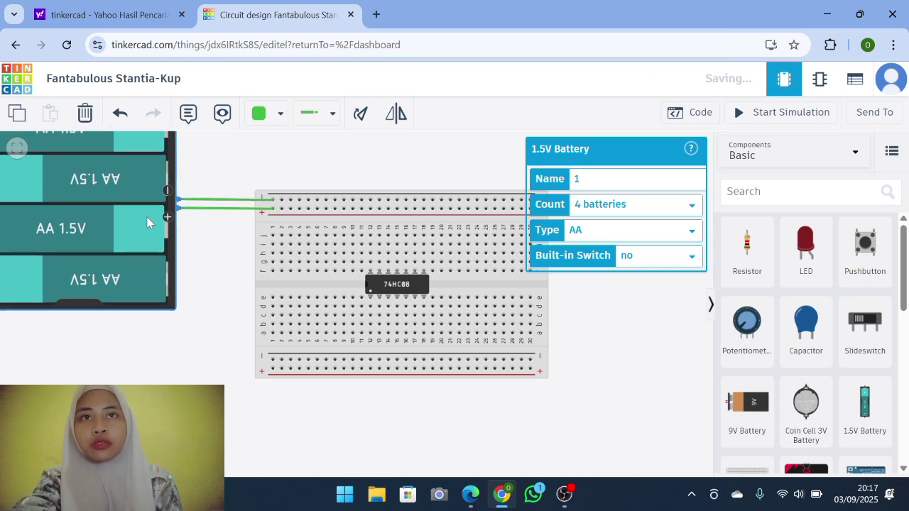
# Step: Colour the battery's negative wire black and its positive wire red
pyautogui.click(178, 203)
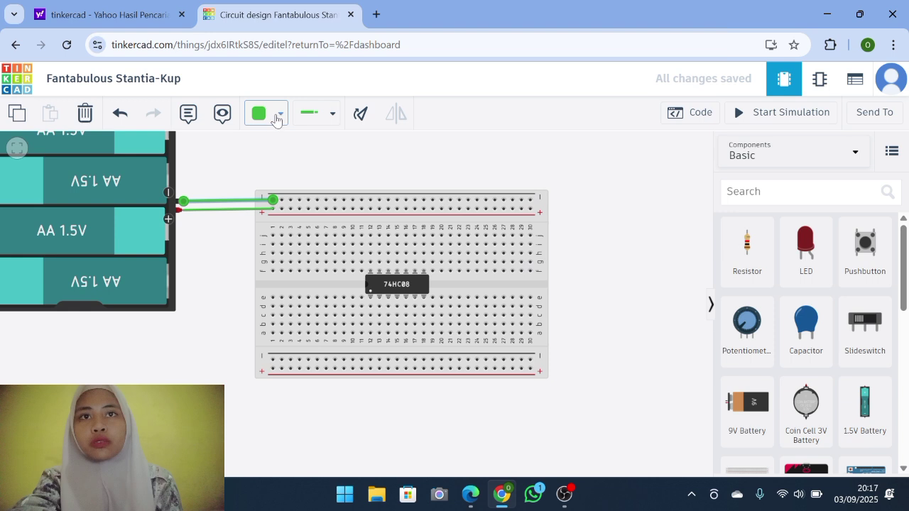
pyautogui.click(279, 118)
pyautogui.click(274, 157)
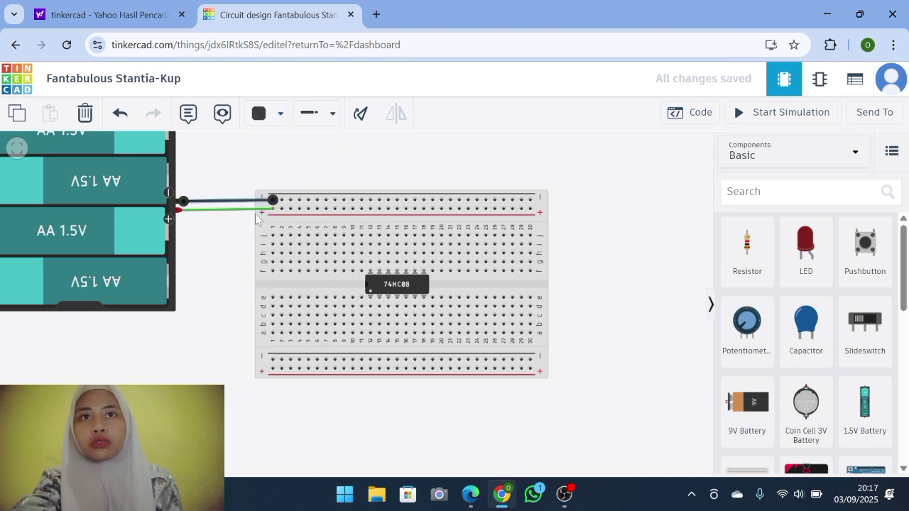
pyautogui.click(256, 210)
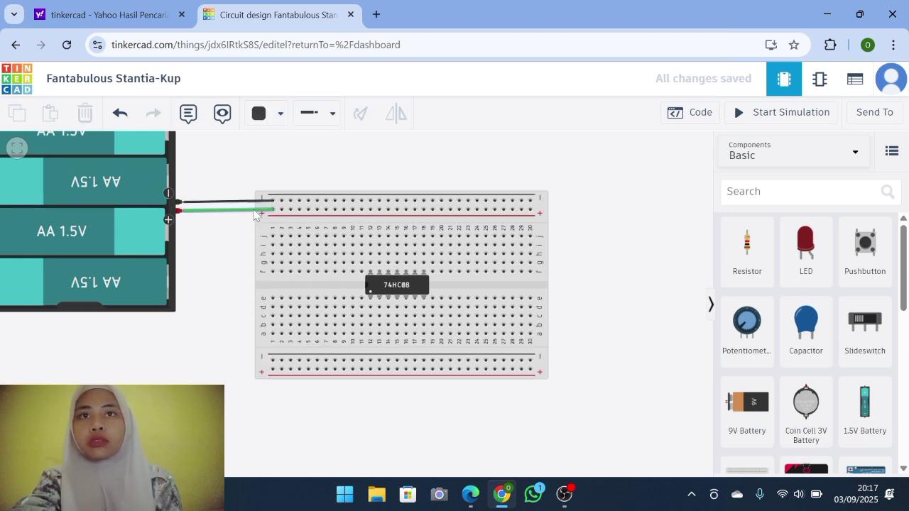
pyautogui.click(269, 116)
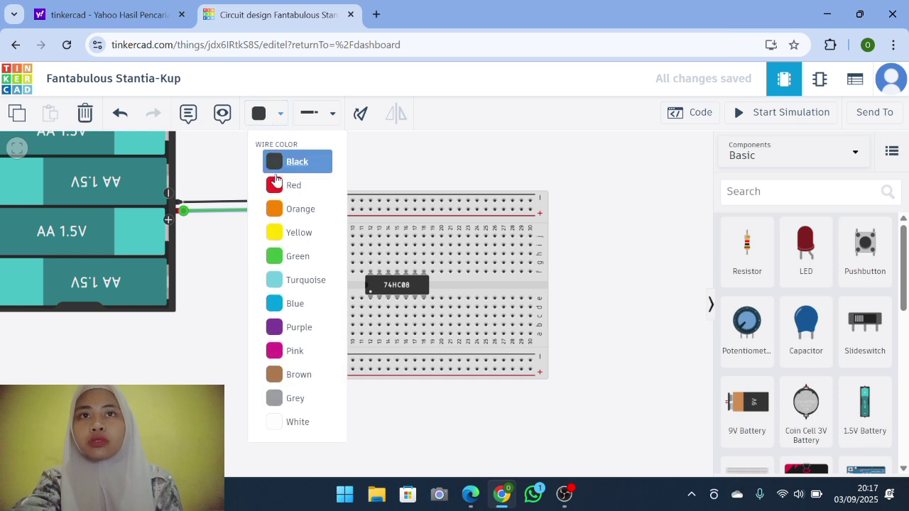
pyautogui.click(278, 186)
pyautogui.click(235, 179)
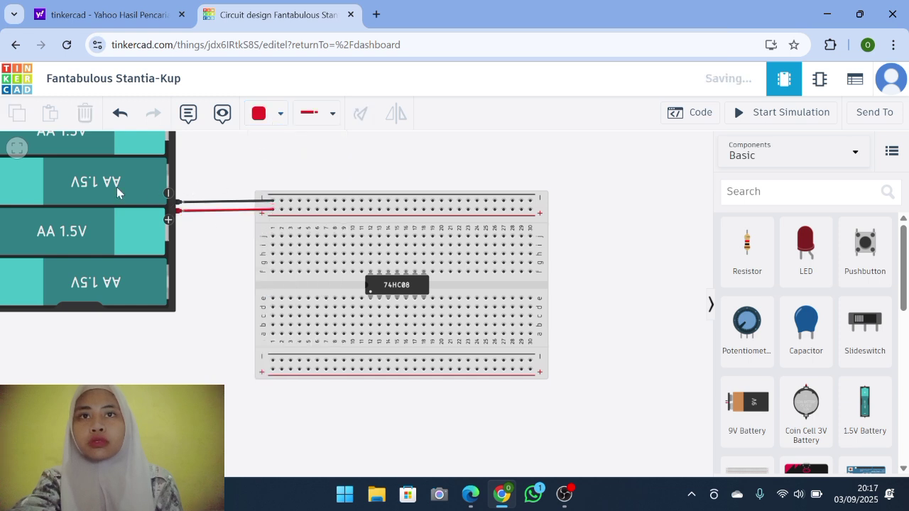
# Step: Move the battery pack slightly so its two wires run straight into the breadboard's upper rails
pyautogui.moveTo(117, 187); pyautogui.dragTo(130, 185)
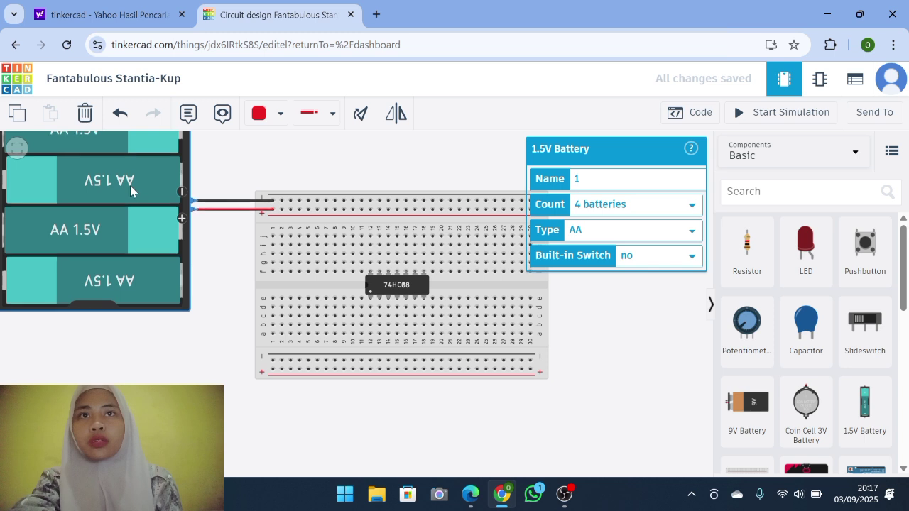
pyautogui.moveTo(130, 185); pyautogui.dragTo(131, 185)
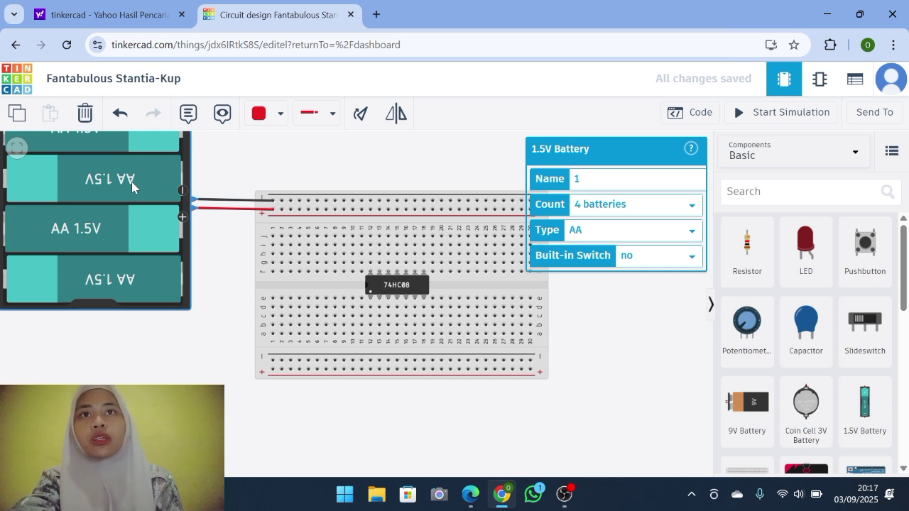
pyautogui.moveTo(131, 184); pyautogui.dragTo(132, 184)
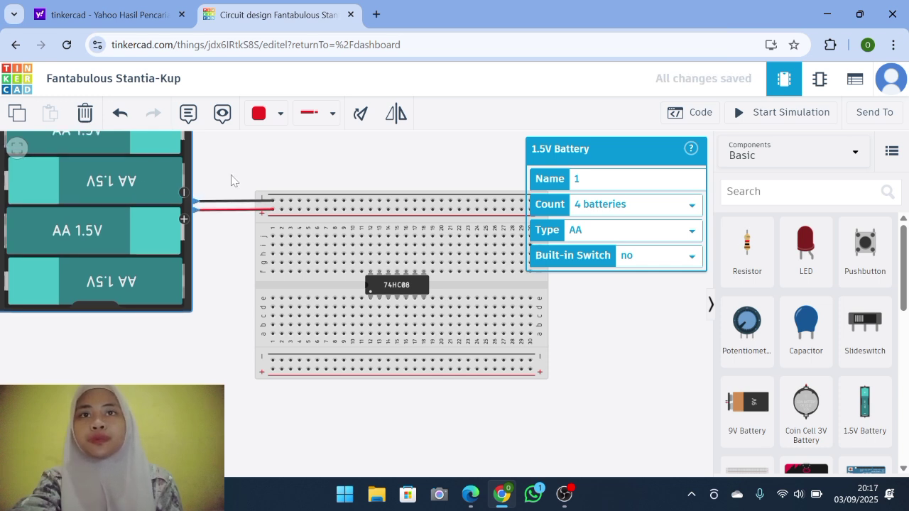
pyautogui.click(249, 179)
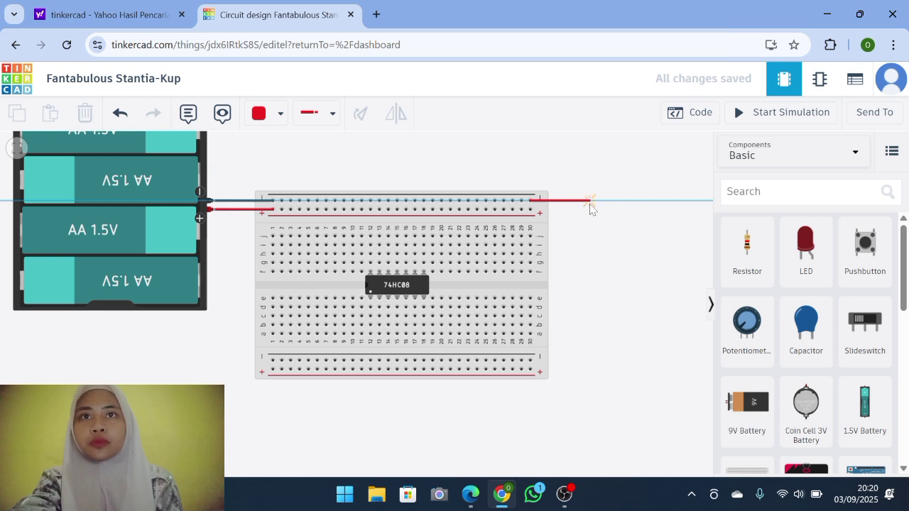
# Step: Route a red wire around the breadboard's right side from the upper to the lower negative rail at column 30, with squared corners
pyautogui.click(589, 203)
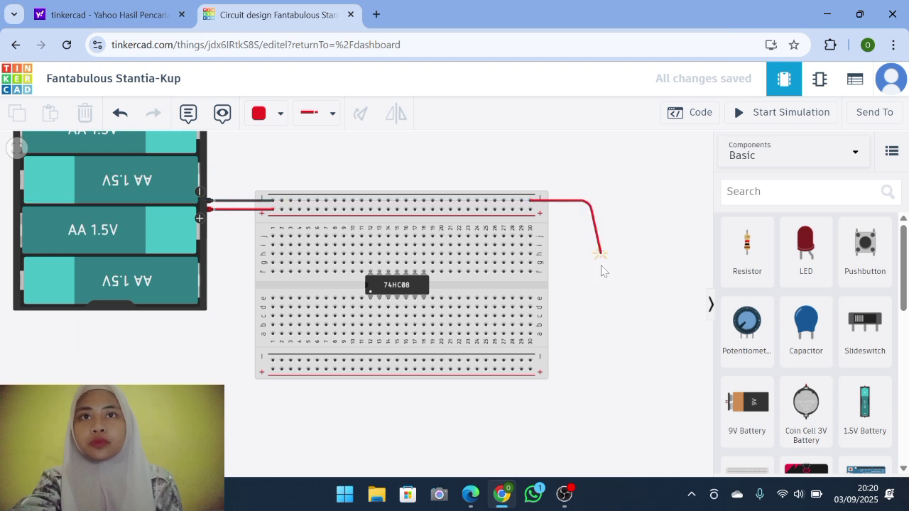
pyautogui.click(590, 360)
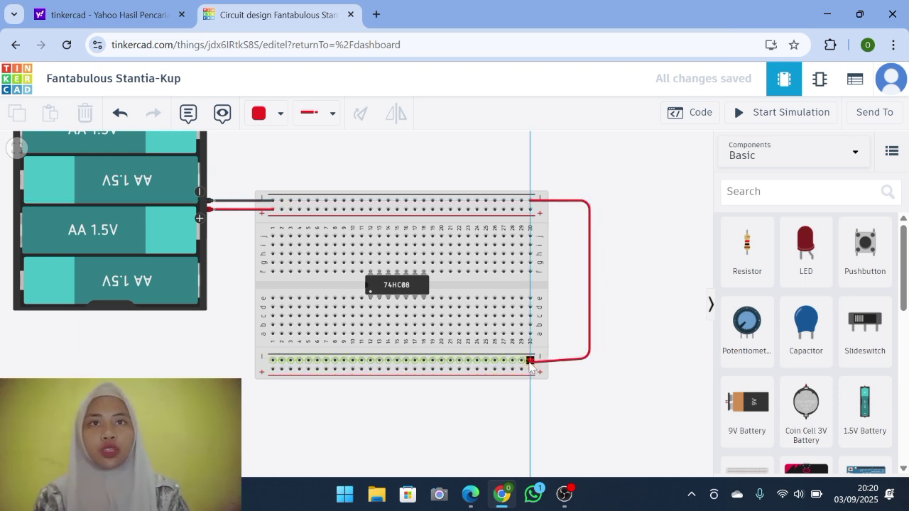
pyautogui.click(530, 361)
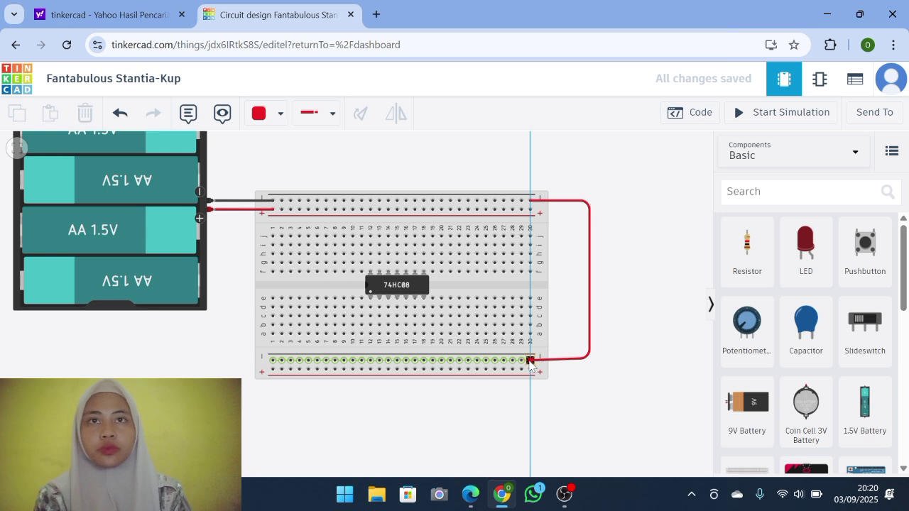
pyautogui.click(531, 361)
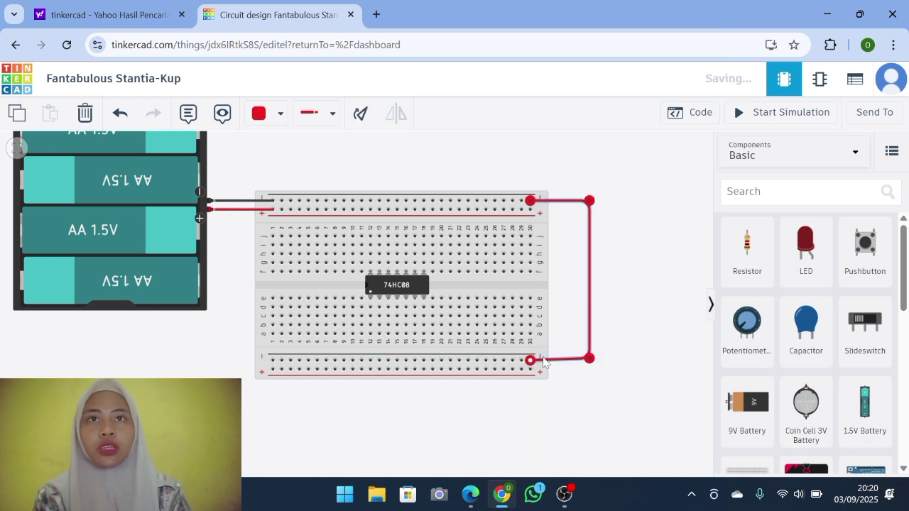
pyautogui.click(590, 360)
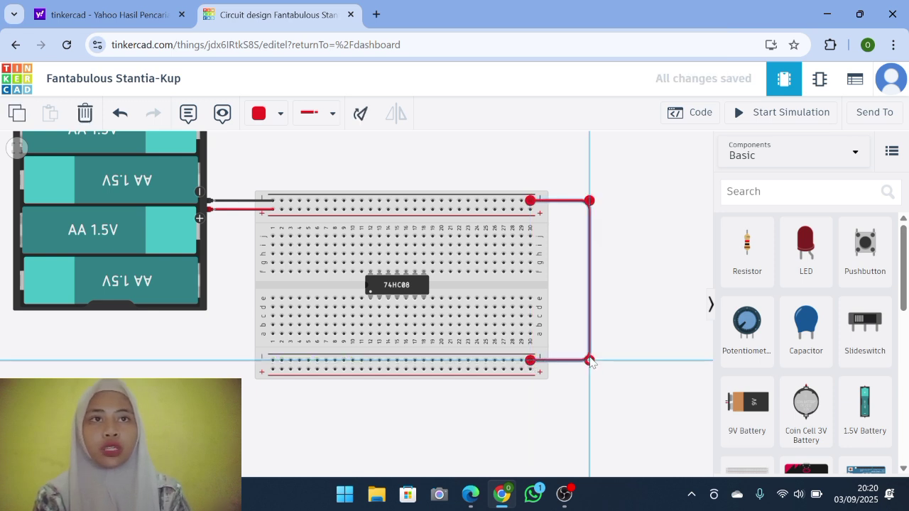
# Step: Wire the upper positive rail to the lower positive rail at column 30 in red, bending inside the negative rail wire
pyautogui.click(533, 212)
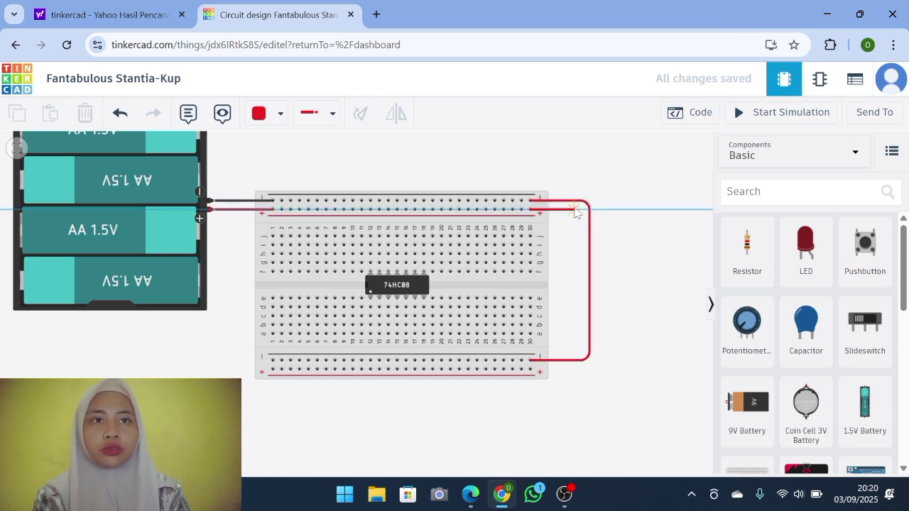
pyautogui.click(574, 211)
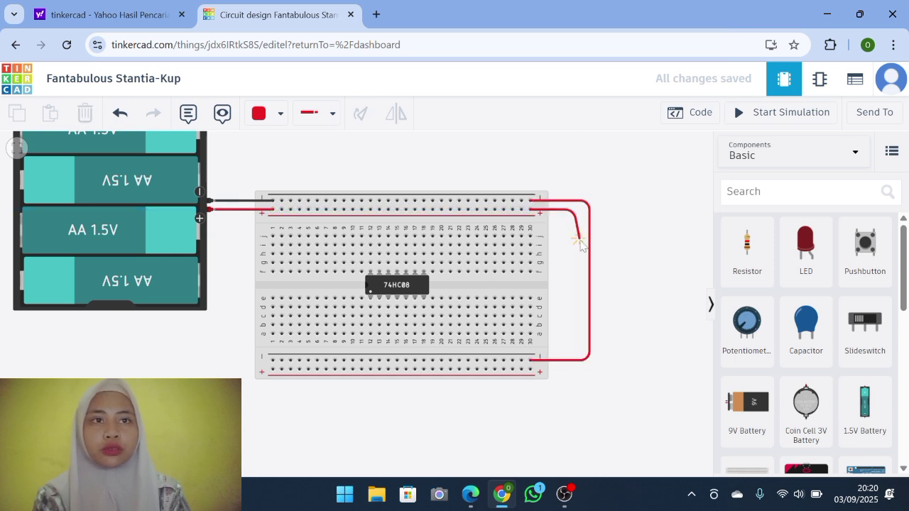
pyautogui.click(574, 370)
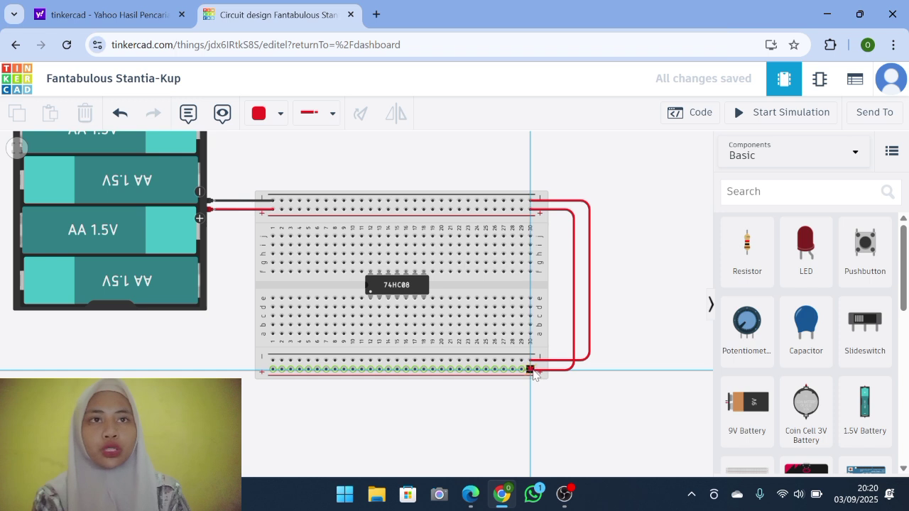
pyautogui.click(531, 370)
pyautogui.click(572, 370)
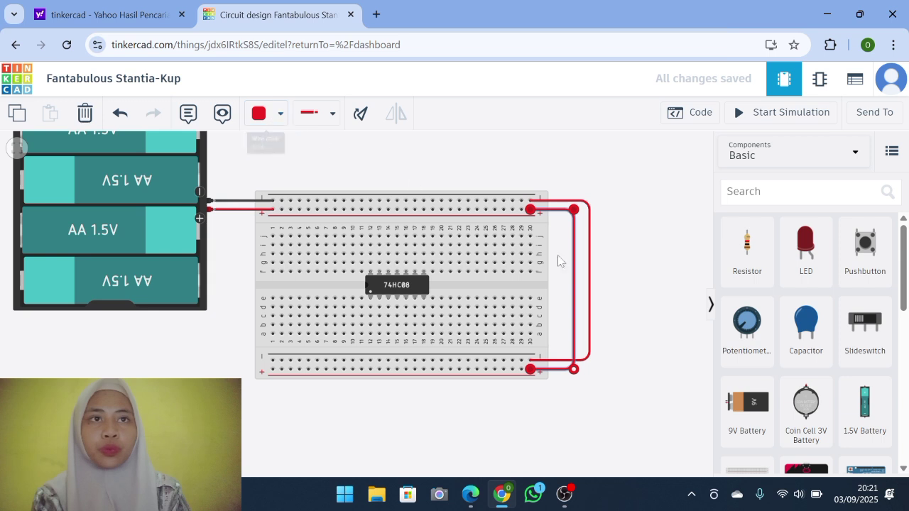
# Step: Square up the corners of the outer wire joining the two negative rails at column 30 and colour it black
pyautogui.click(589, 281)
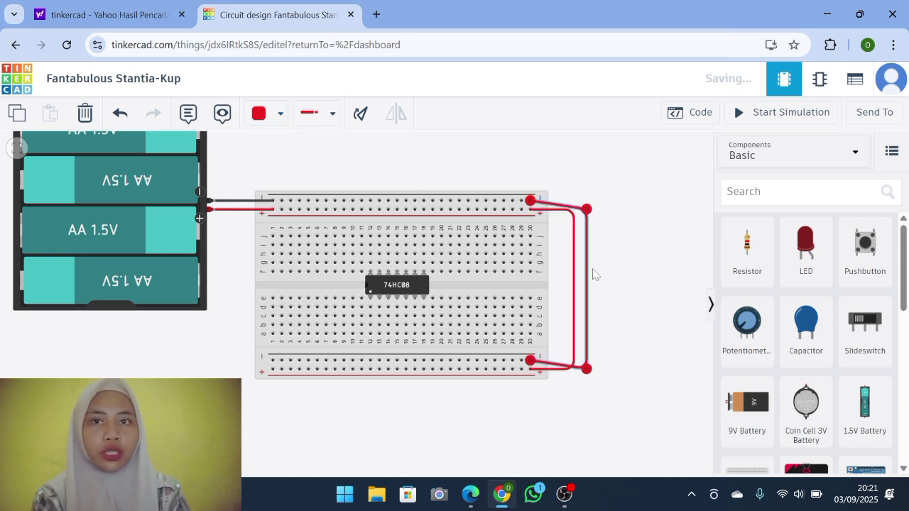
pyautogui.click(590, 281)
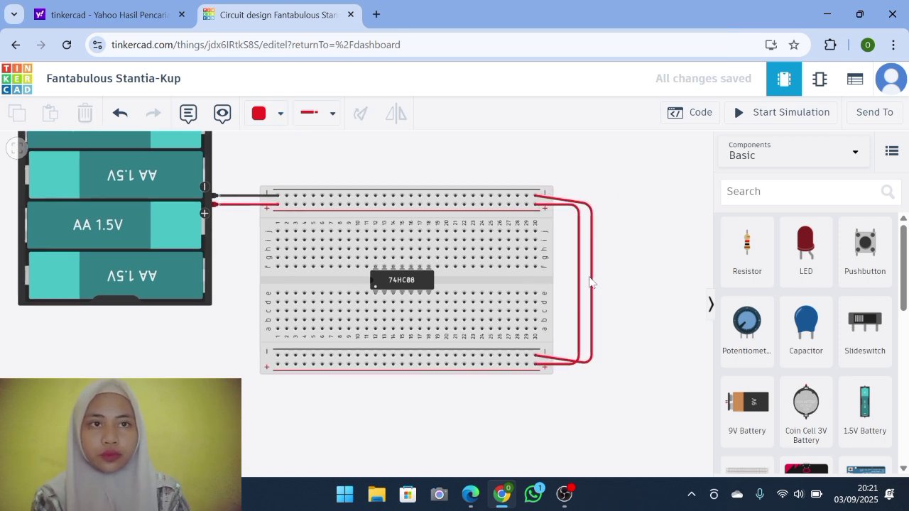
pyautogui.moveTo(590, 284); pyautogui.dragTo(593, 277)
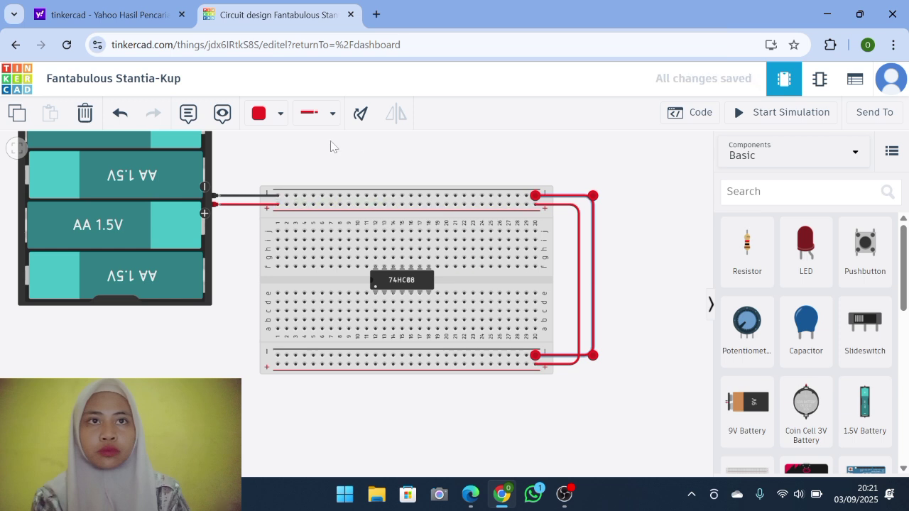
pyautogui.click(280, 114)
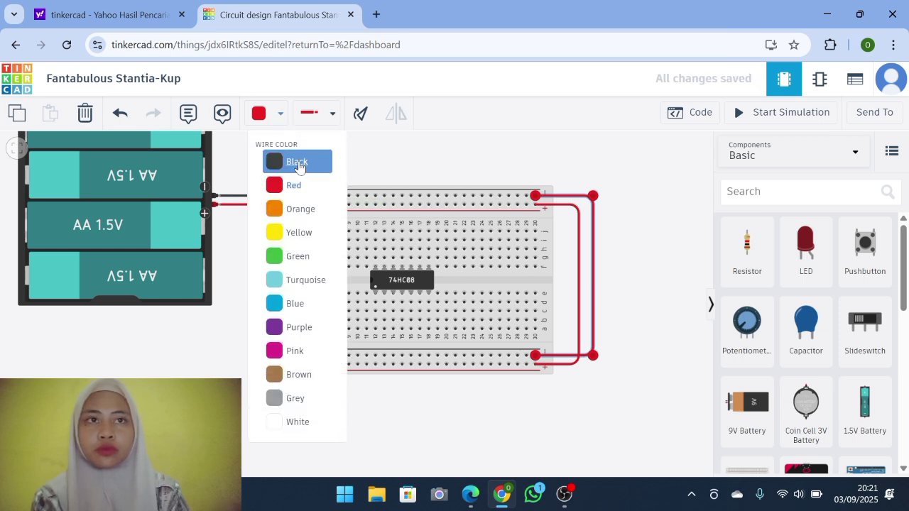
pyautogui.click(297, 163)
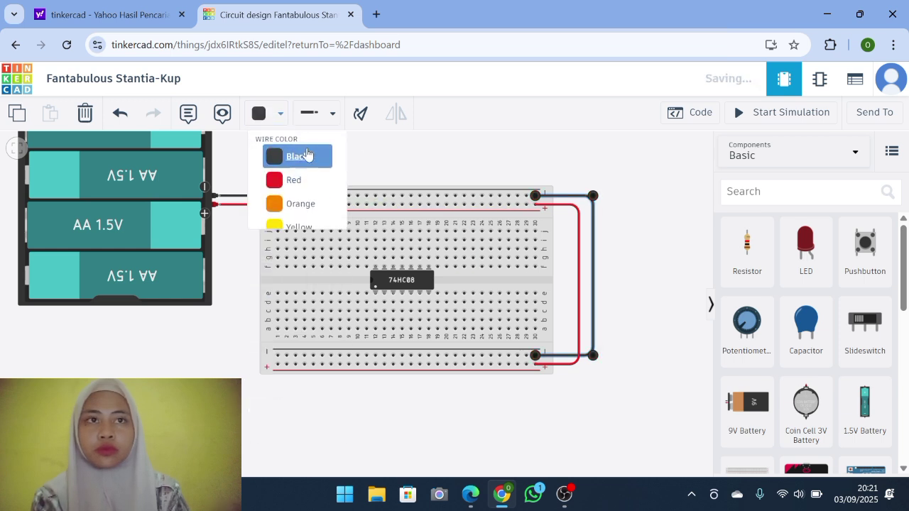
pyautogui.click(577, 276)
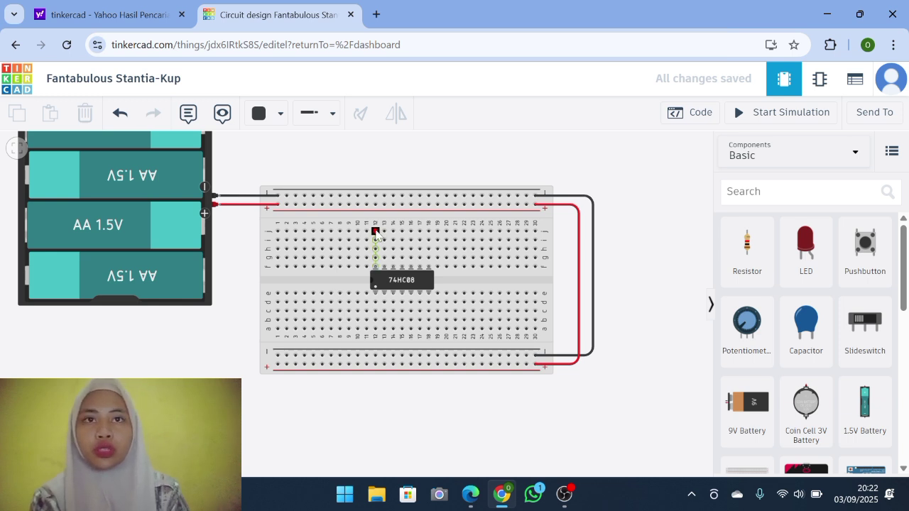
# Step: Connect hole j12 above the 74HC08's upper-left pin to the upper positive rail with a red wire
pyautogui.click(375, 232)
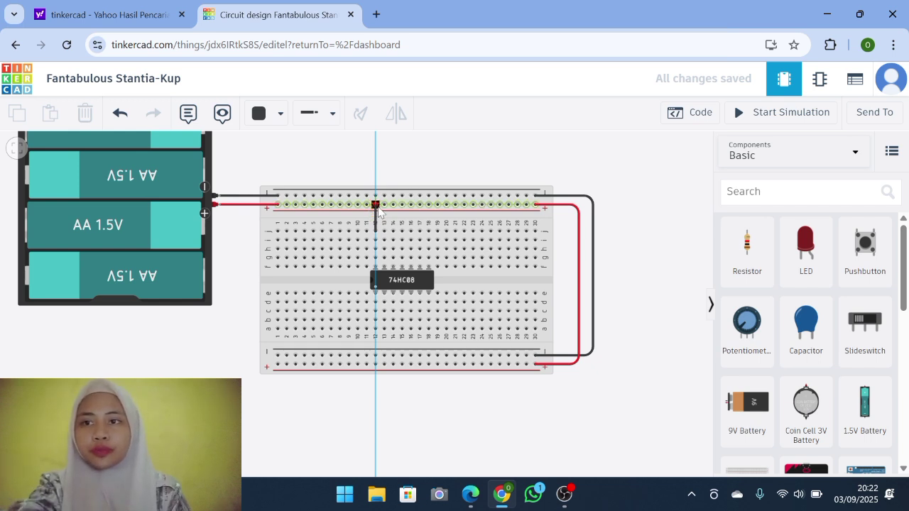
pyautogui.click(376, 205)
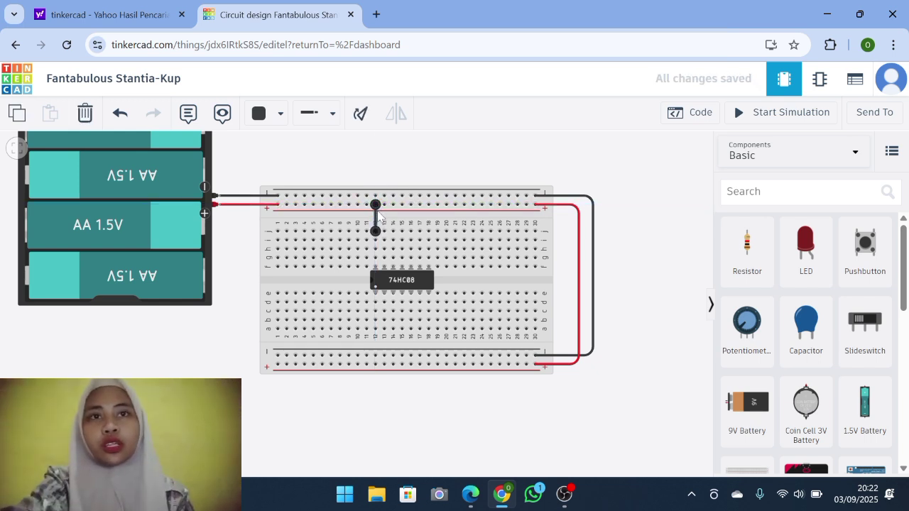
pyautogui.press('Escape')
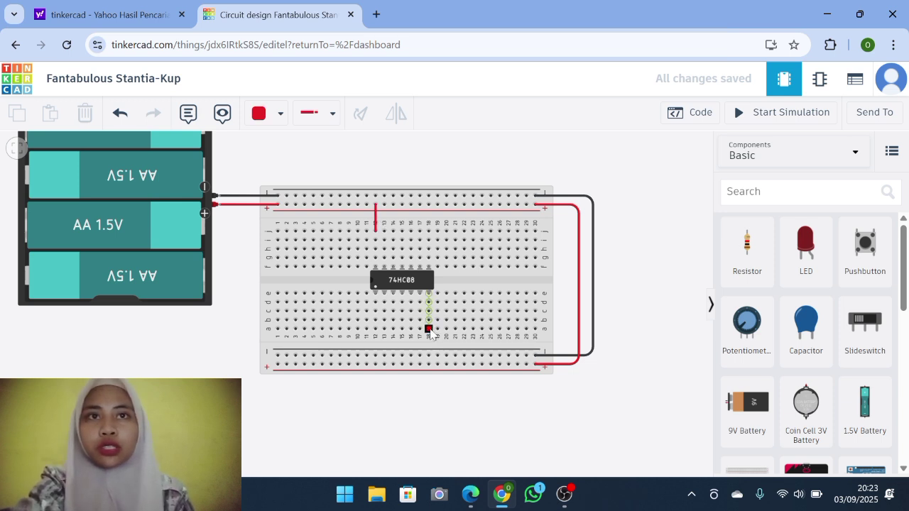
# Step: Connect hole a18 below the 74HC08's lower-right pin to the lower negative rail with a black wire
pyautogui.click(429, 329)
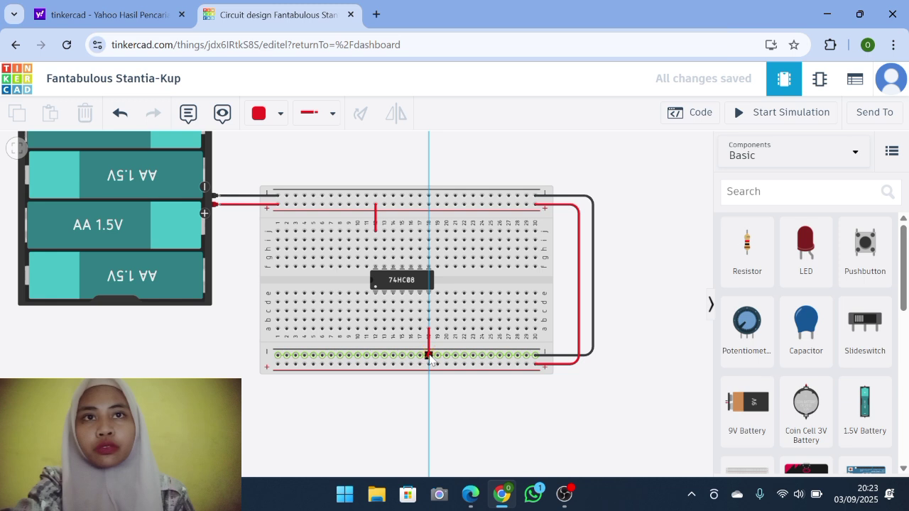
pyautogui.click(429, 356)
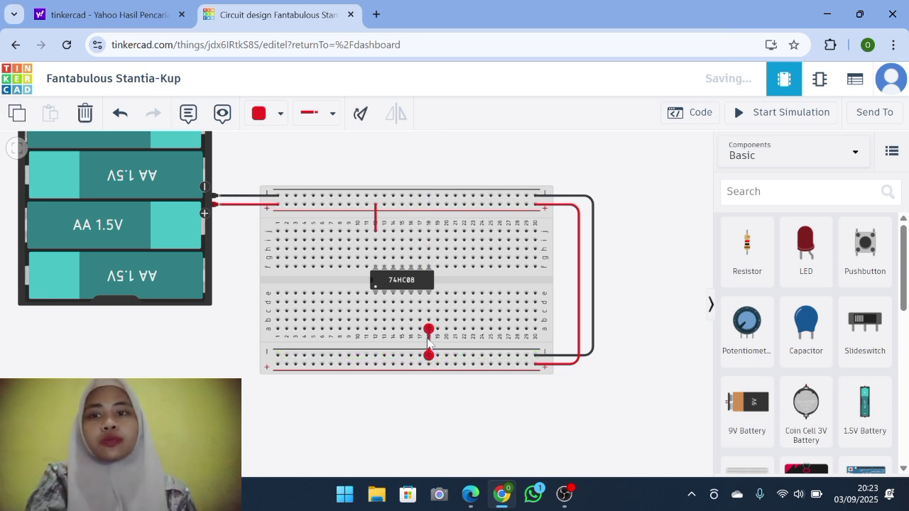
pyautogui.click(280, 115)
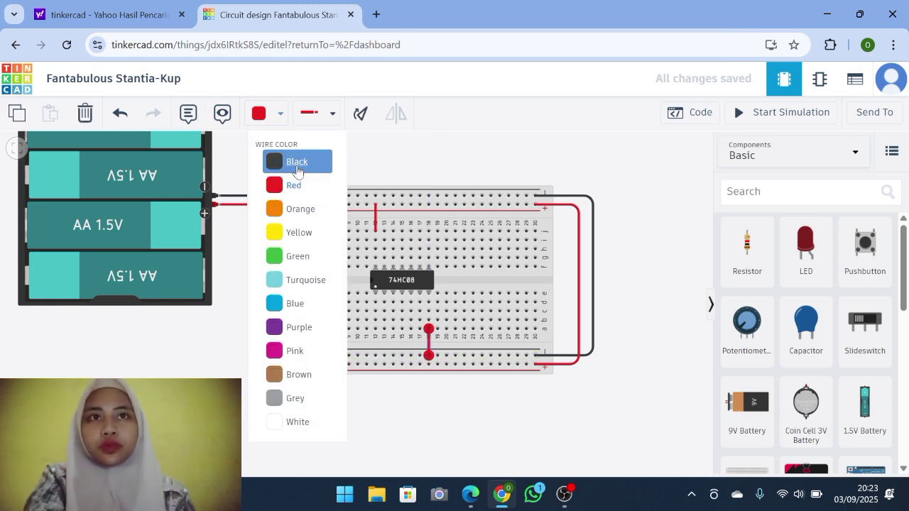
pyautogui.click(299, 168)
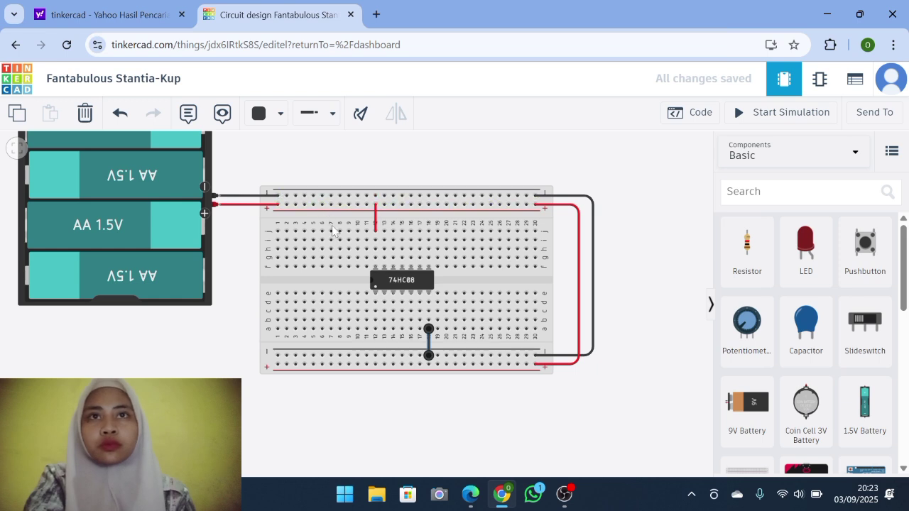
pyautogui.click(495, 430)
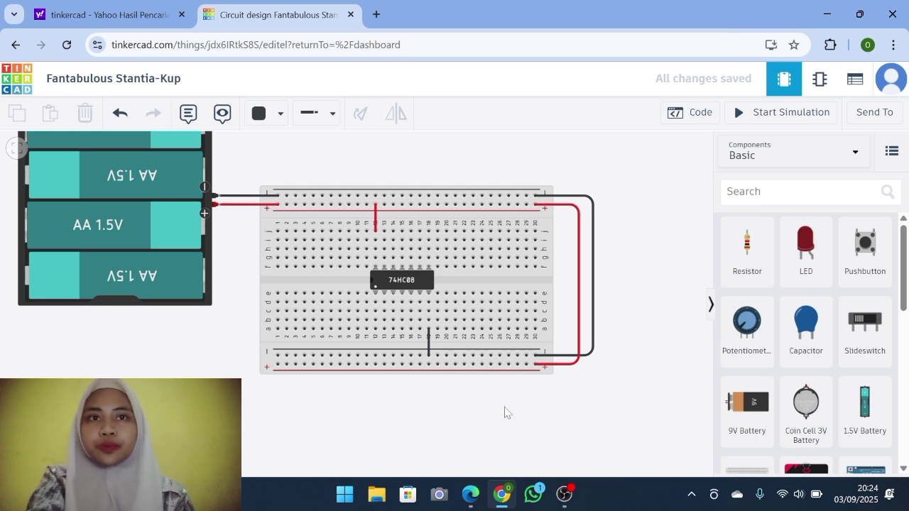
# Step: Find the switch components and place a DIP Switch SPST x 4 across the breadboard's centre gap, left of the 74HC08
pyautogui.click(802, 191)
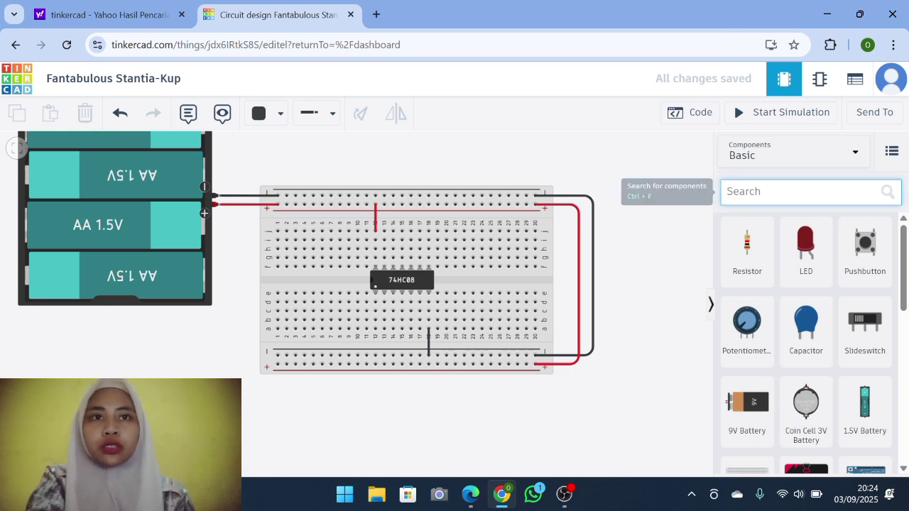
pyautogui.write('sw')
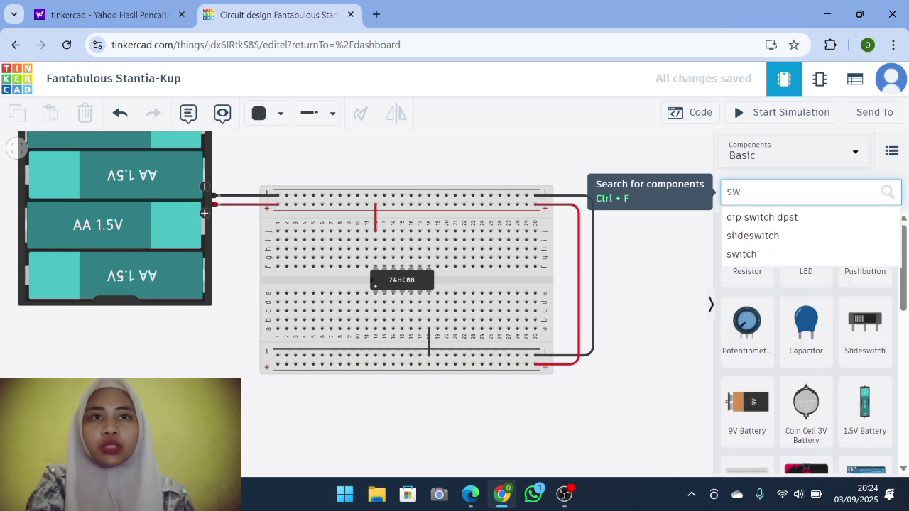
pyautogui.write('i')
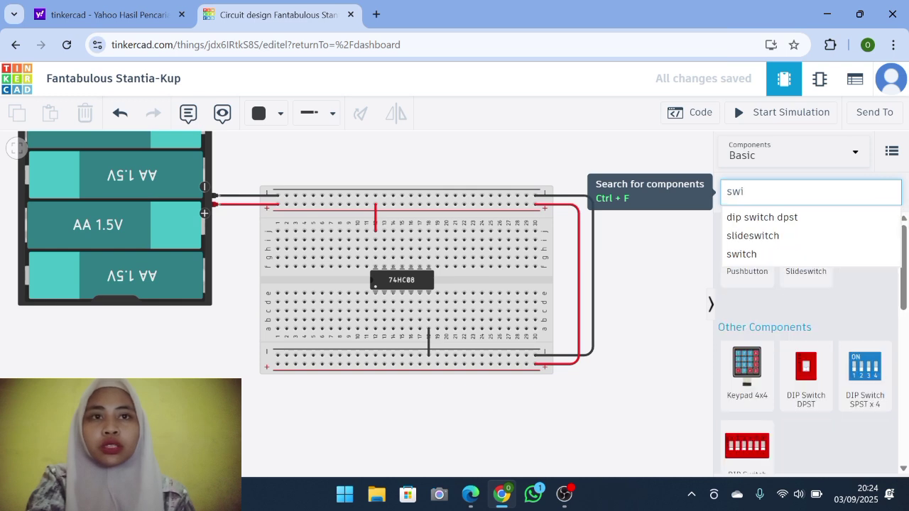
pyautogui.click(772, 259)
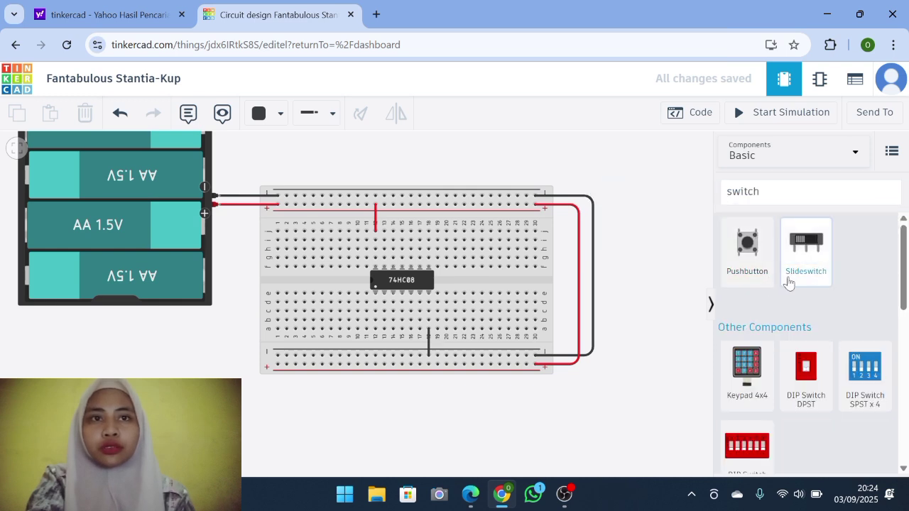
pyautogui.scroll(-2, 788, 276)
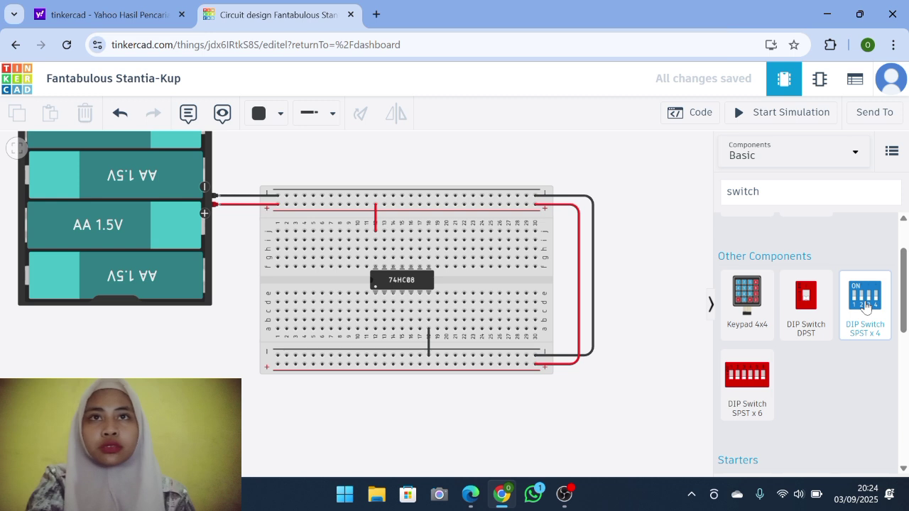
pyautogui.moveTo(865, 305); pyautogui.dragTo(650, 313)
pyautogui.moveTo(412, 282); pyautogui.dragTo(321, 287)
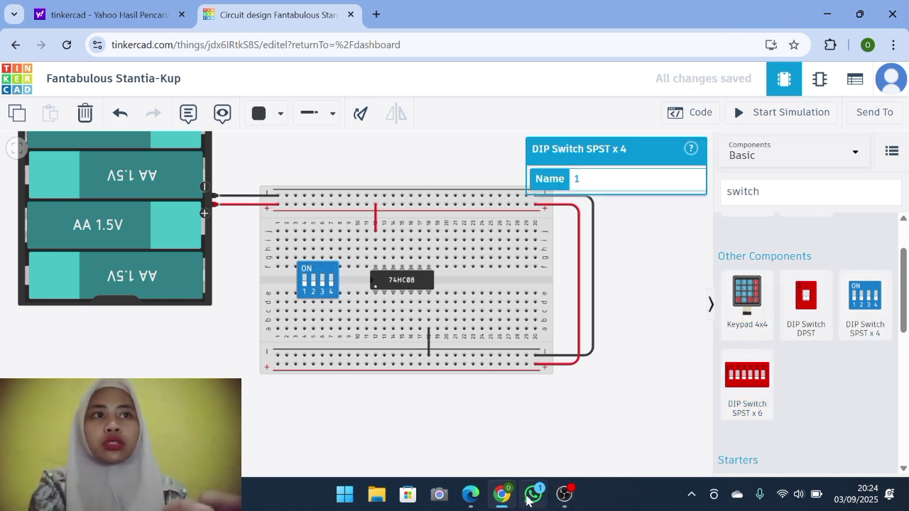
pyautogui.click(321, 285)
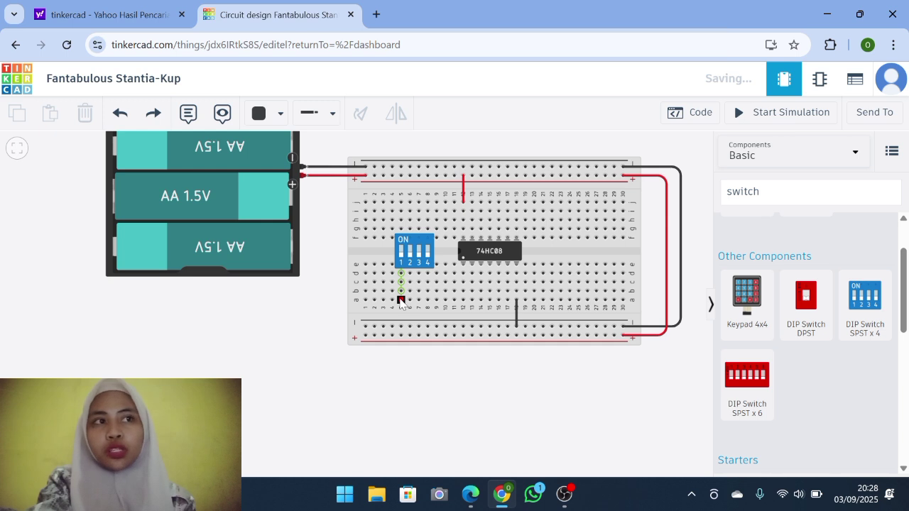
# Step: Wire holes a5 and a6 below the DIP switch to the lower positive rail at columns 4 and 7, both in red
pyautogui.click(400, 301)
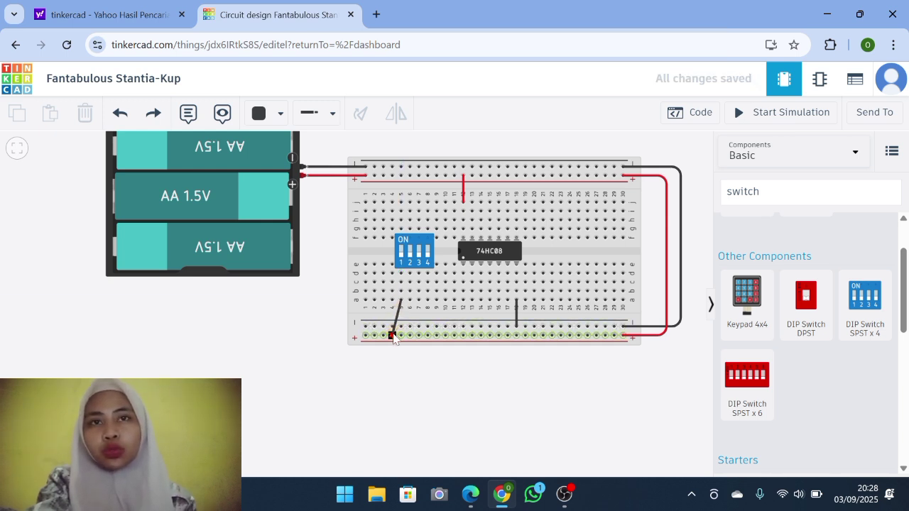
pyautogui.click(393, 335)
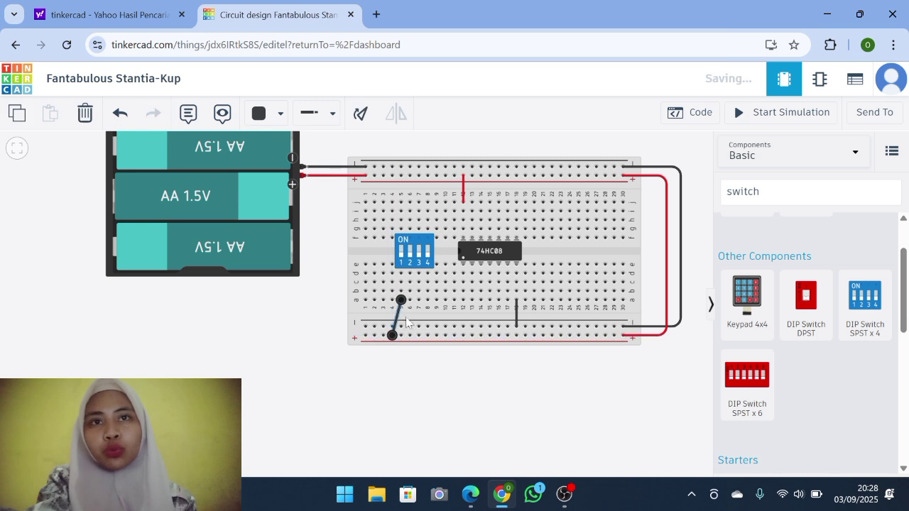
pyautogui.click(410, 301)
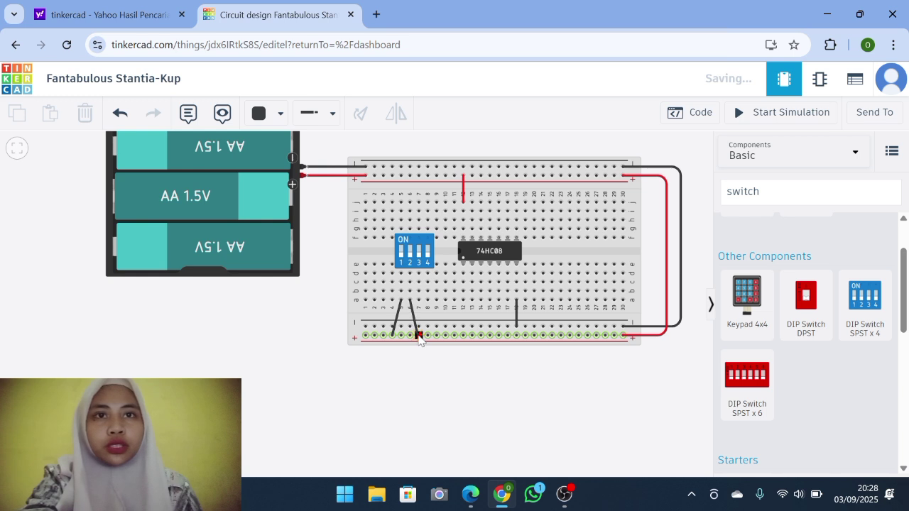
pyautogui.click(419, 336)
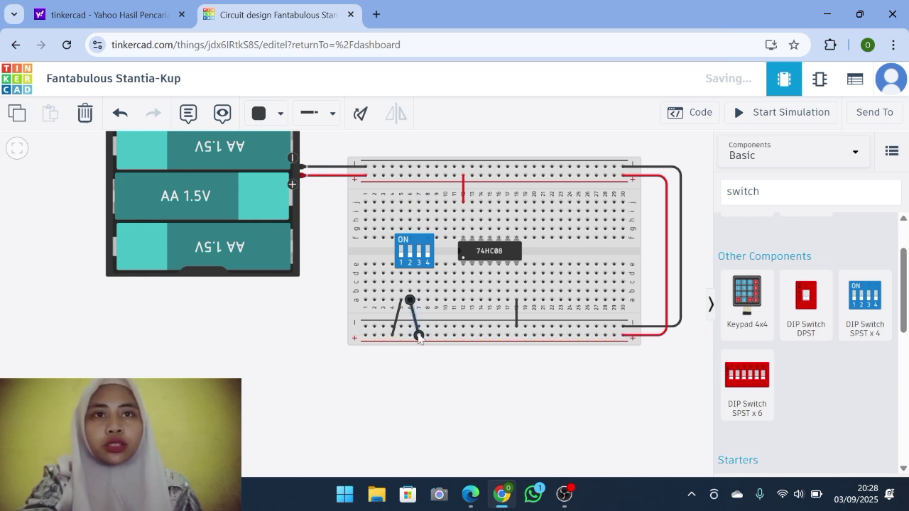
pyautogui.click(281, 114)
pyautogui.click(292, 186)
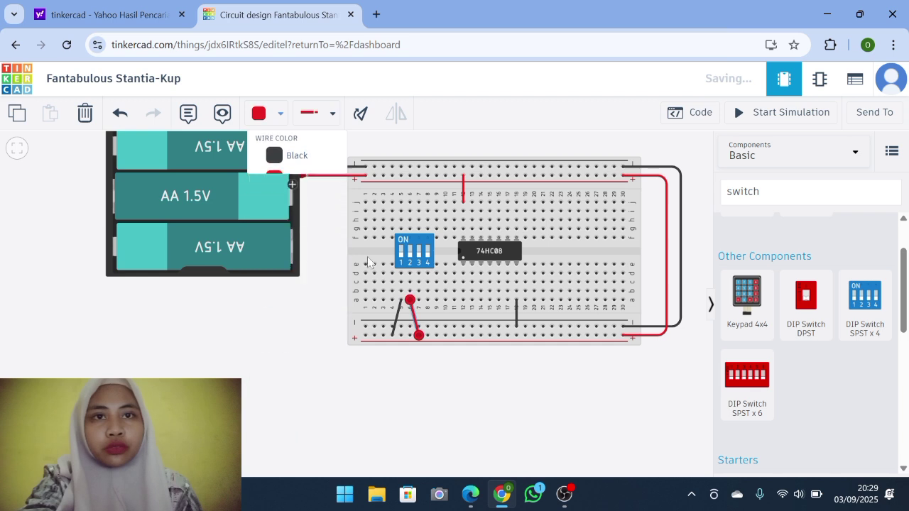
pyautogui.click(415, 363)
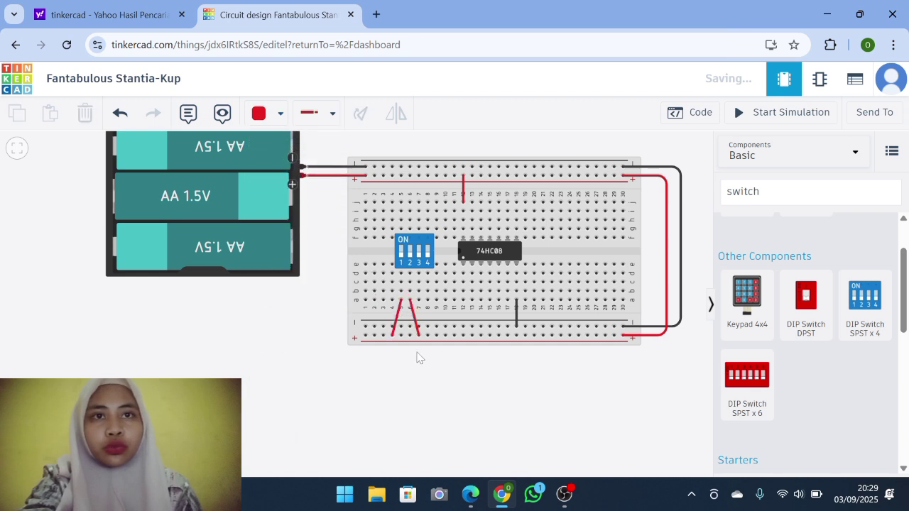
pyautogui.scroll(1, 438, 317)
pyautogui.scroll(1, 445, 298)
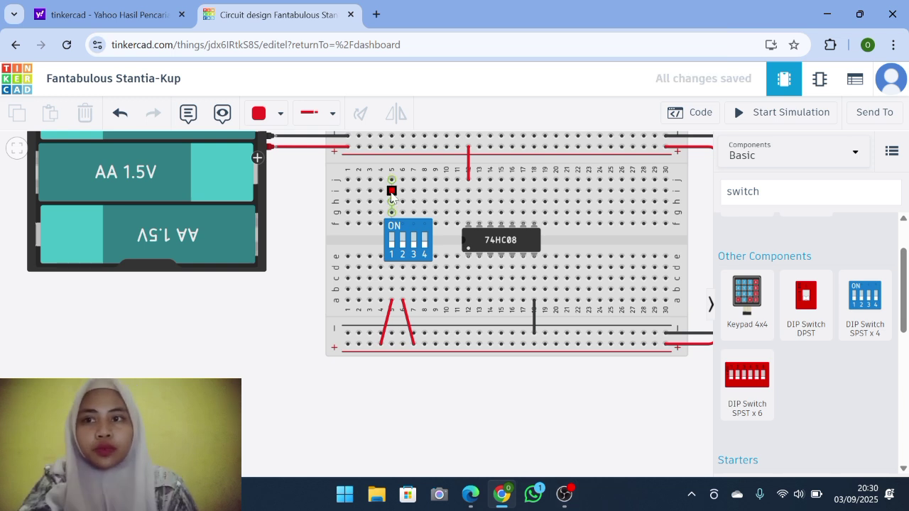
pyautogui.click(391, 190)
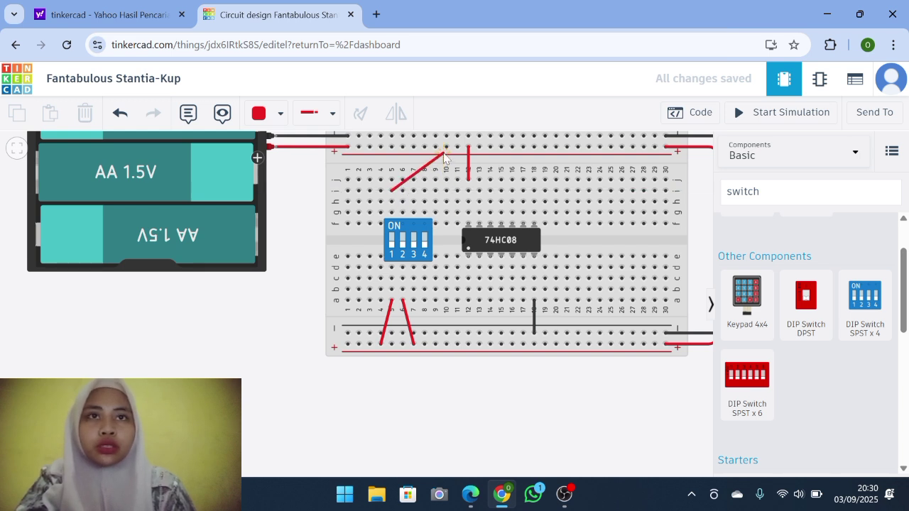
pyautogui.click(443, 157)
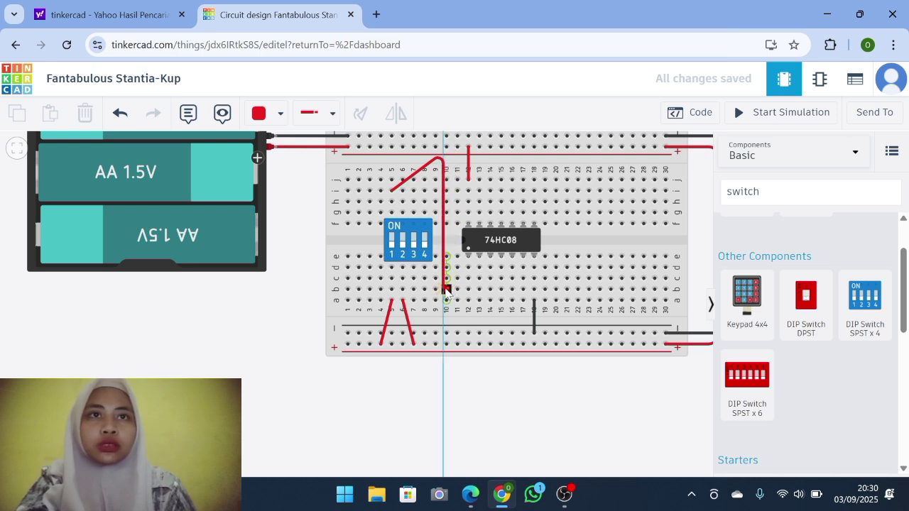
pyautogui.click(446, 289)
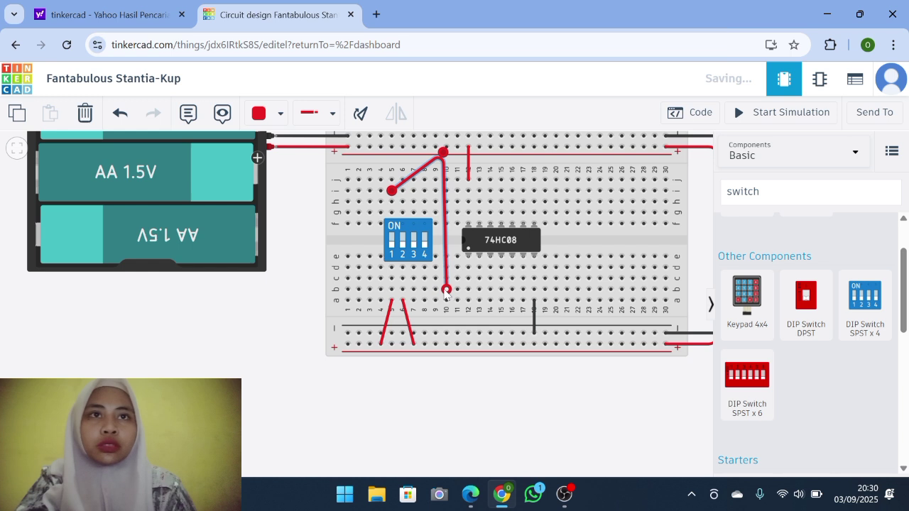
pyautogui.press('Escape')
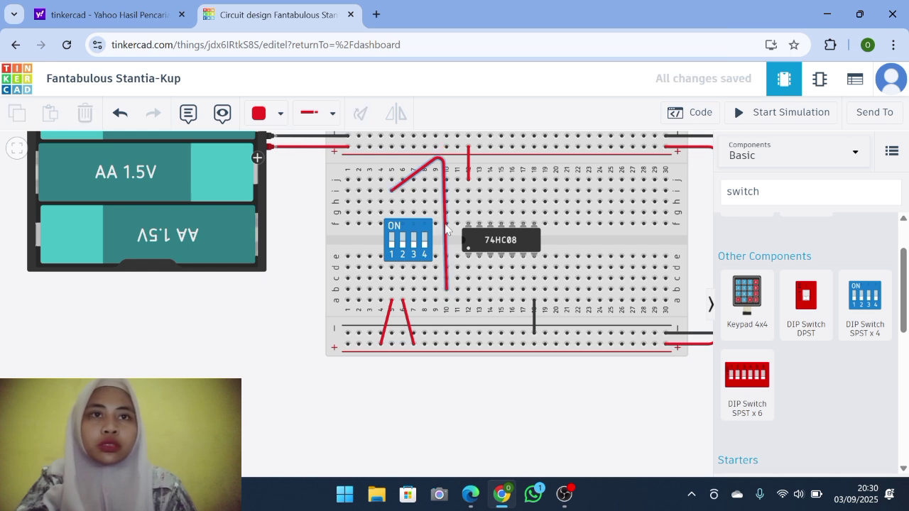
pyautogui.click(446, 229)
pyautogui.press('Delete')
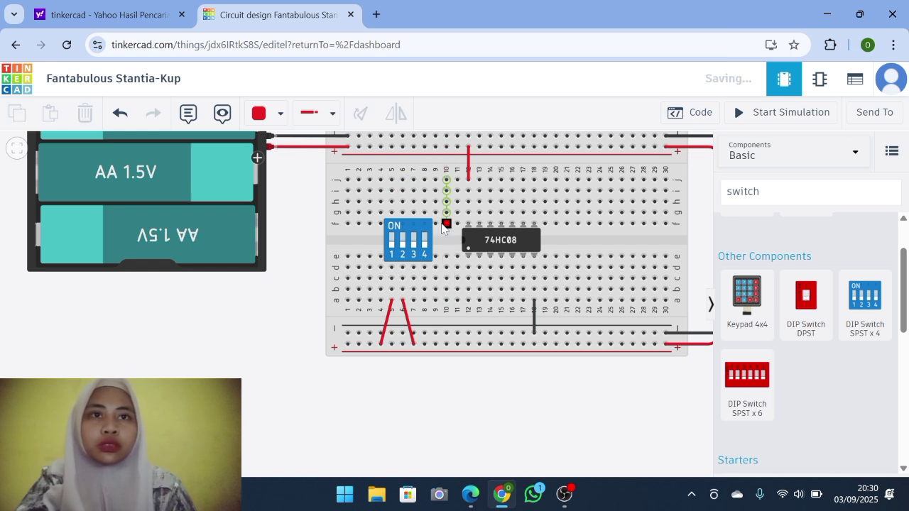
# Step: Wire hole i5 above the DIP switch to hole a12 below the 74HC08 in red, bending it squarely through the gap between the two components
pyautogui.click(391, 191)
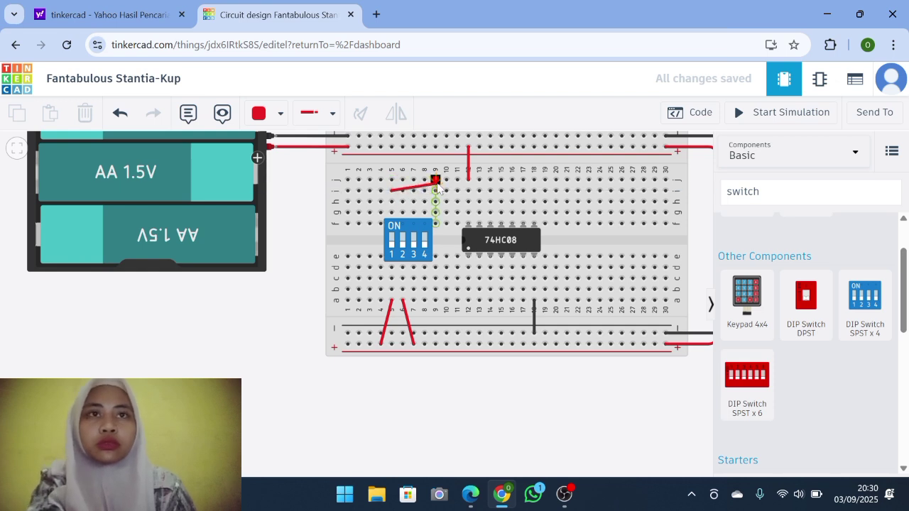
pyautogui.click(435, 158)
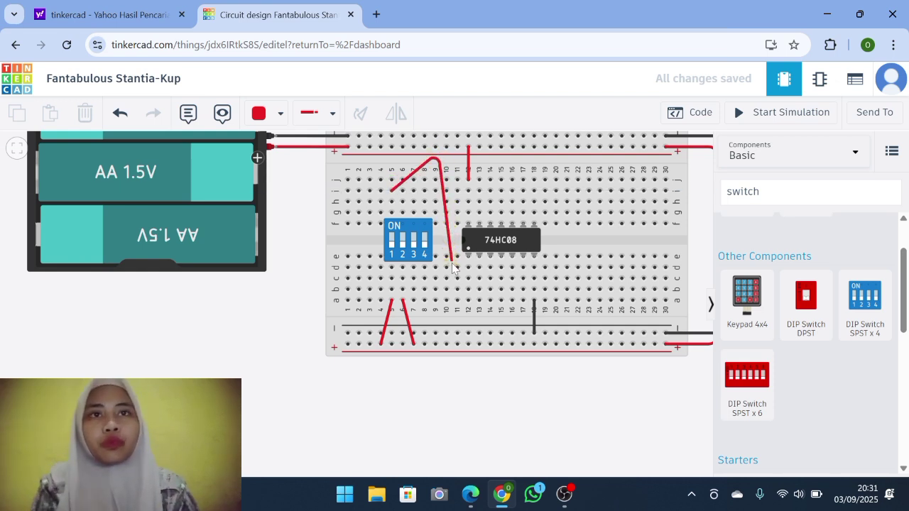
pyautogui.click(451, 313)
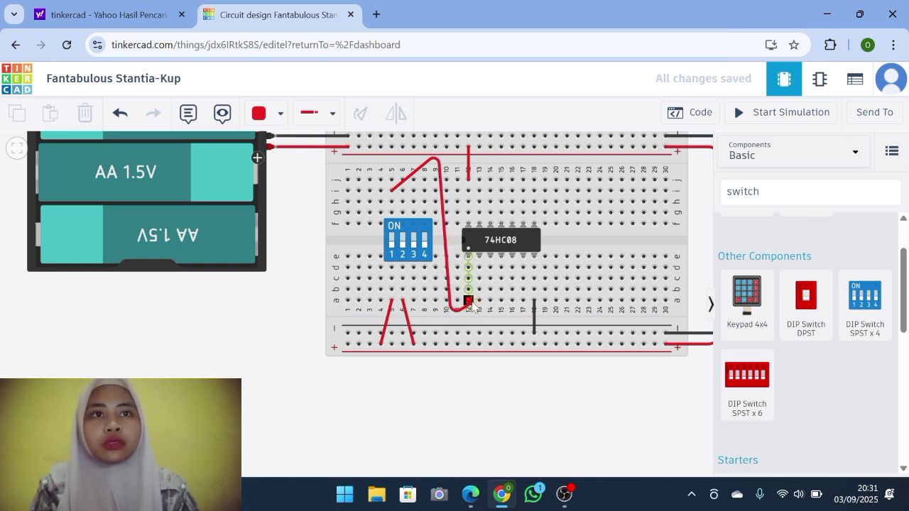
pyautogui.click(468, 316)
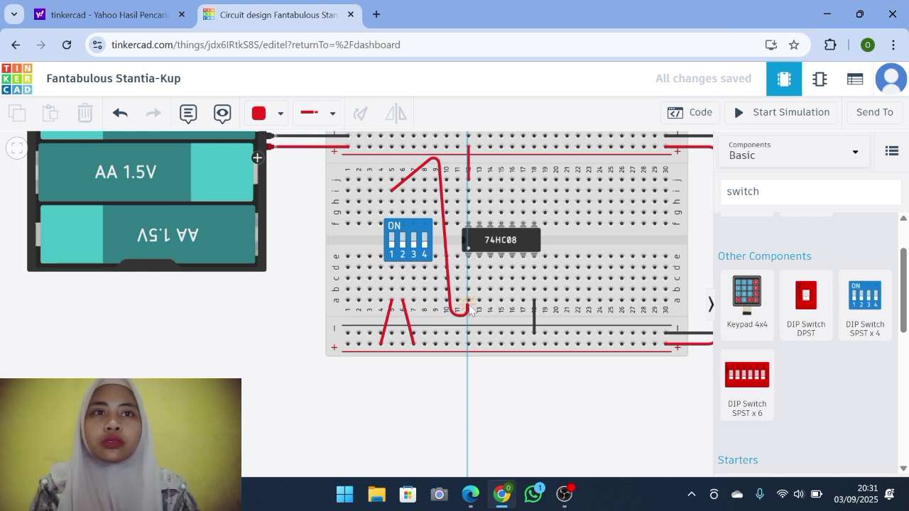
pyautogui.click(468, 301)
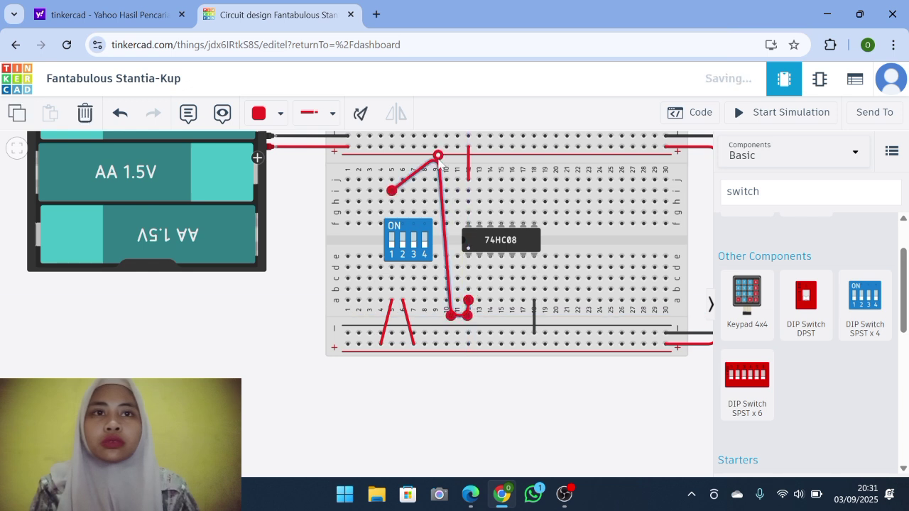
pyautogui.moveTo(438, 152); pyautogui.dragTo(451, 189)
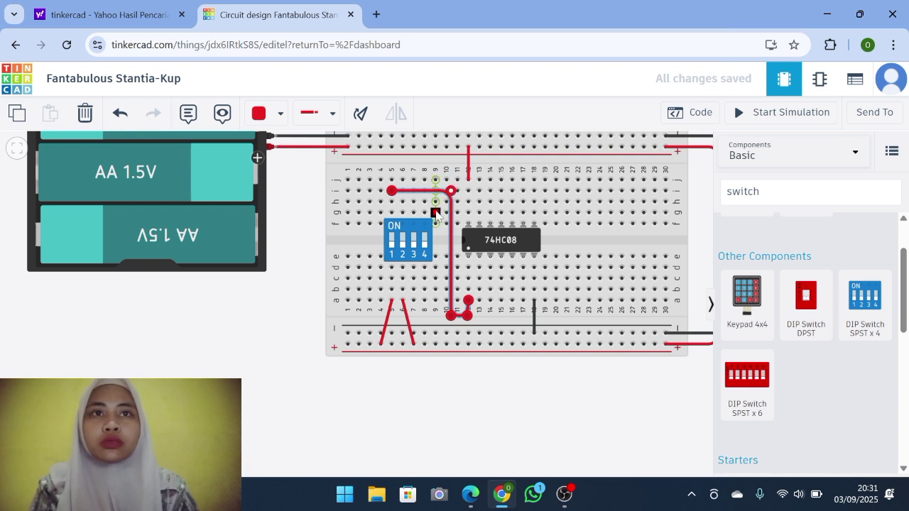
pyautogui.press('Escape')
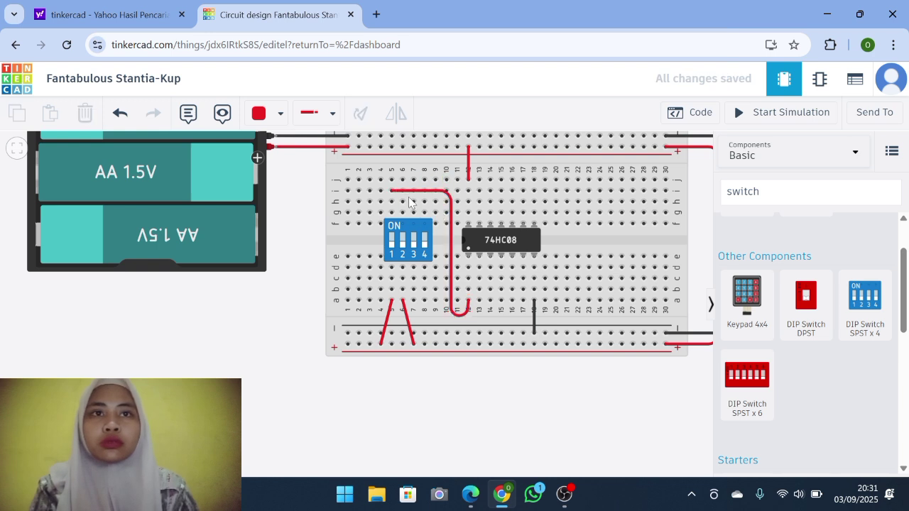
pyautogui.click(404, 202)
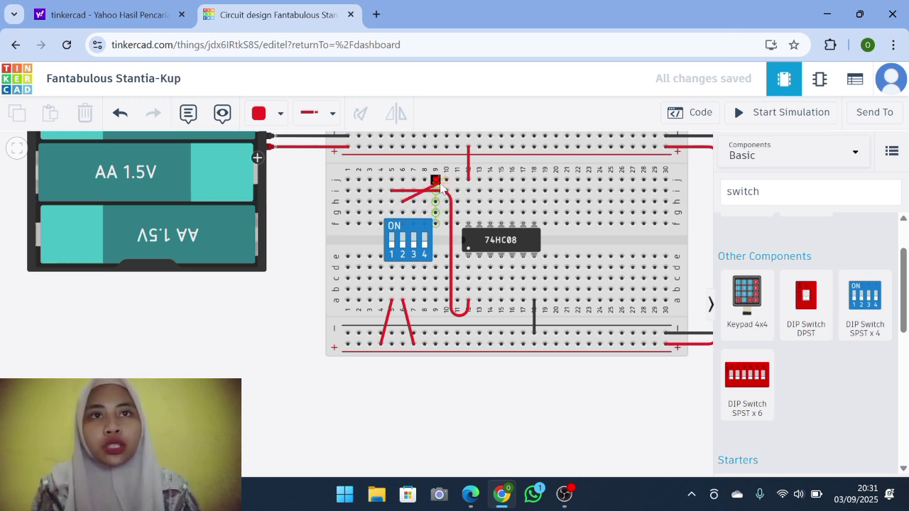
pyautogui.click(436, 180)
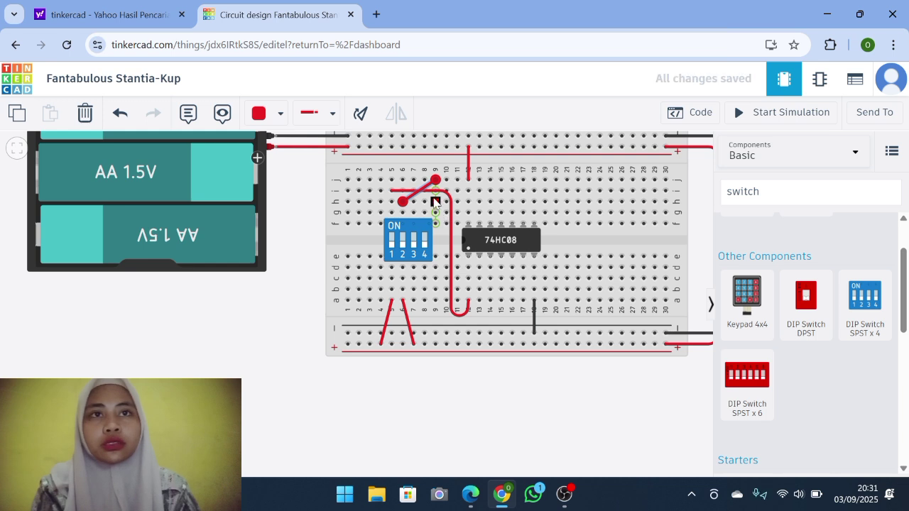
pyautogui.press('Delete')
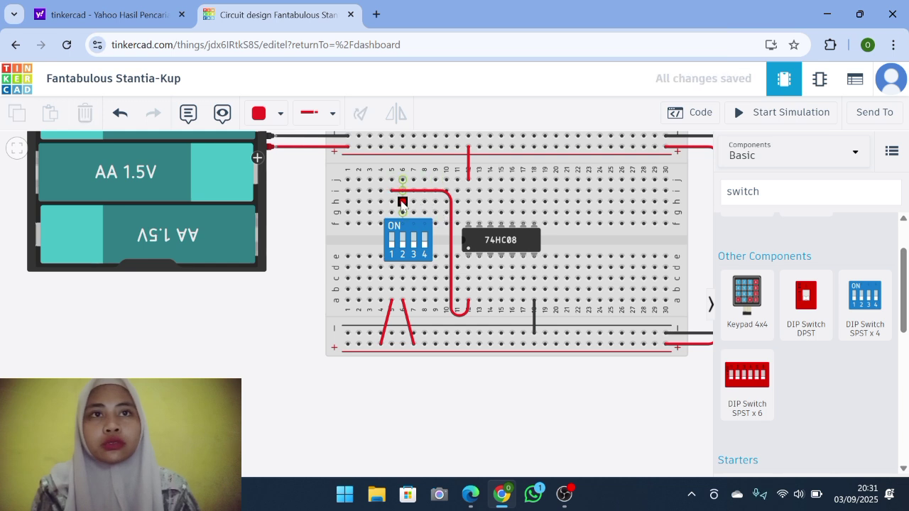
# Step: Wire hole h6 to hole a13 around the DIP switch, colour this wire purple, and recolour the wire from i5 to a12 green
pyautogui.click(402, 203)
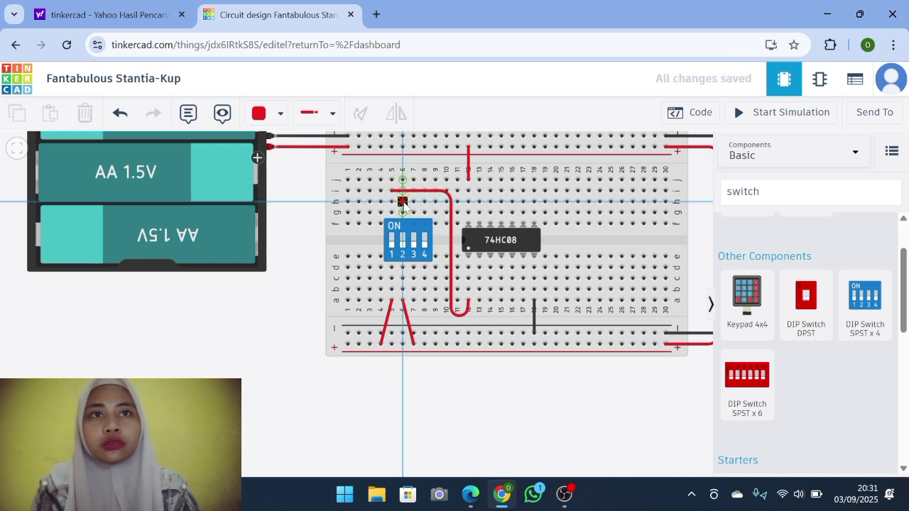
pyautogui.click(439, 165)
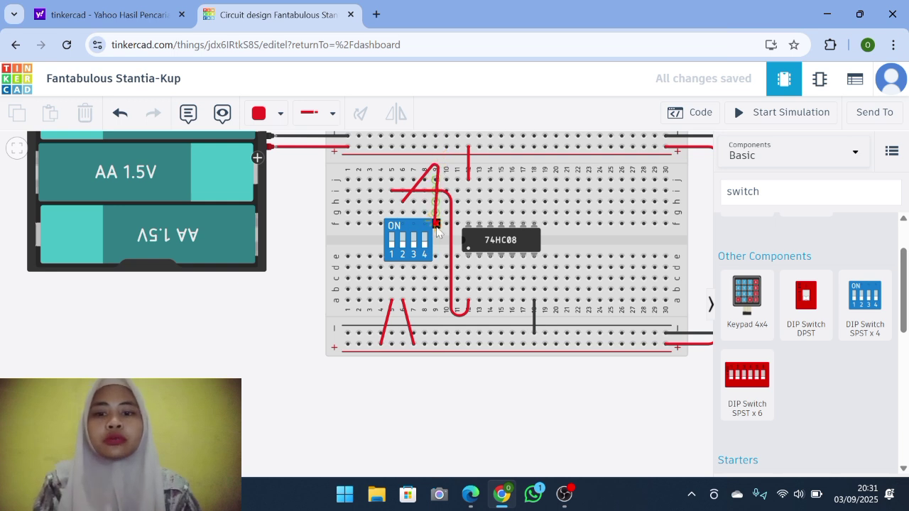
pyautogui.click(441, 325)
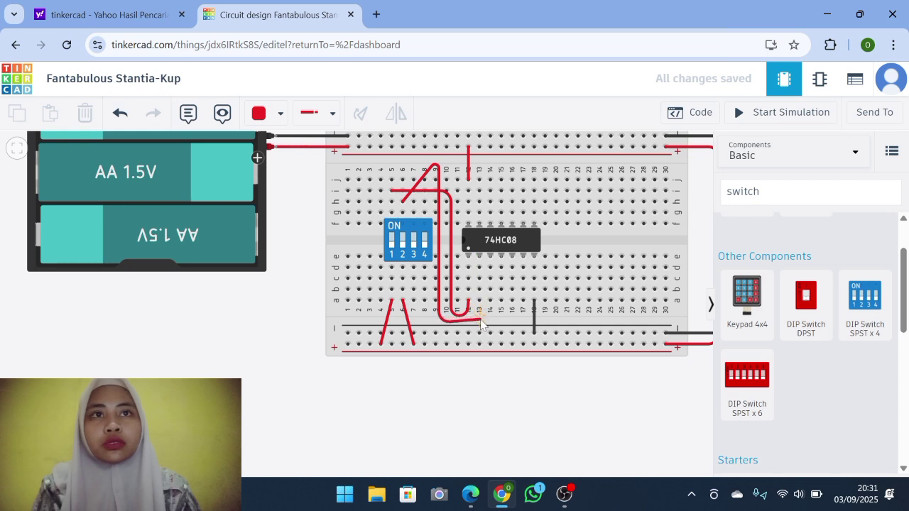
pyautogui.click(481, 322)
pyautogui.click(479, 300)
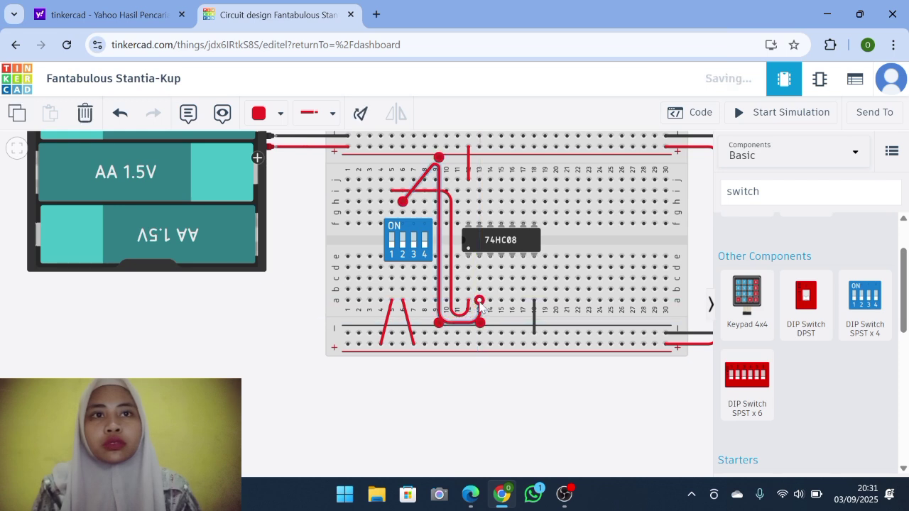
pyautogui.click(426, 190)
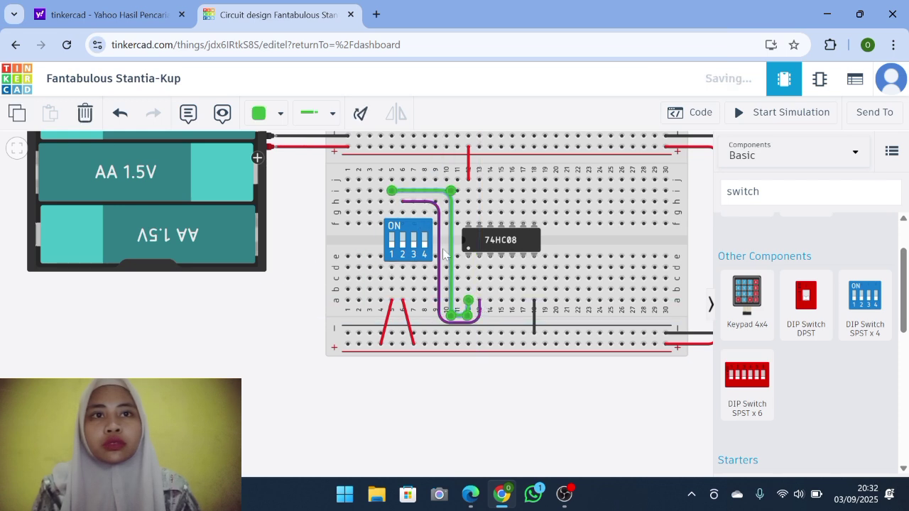
pyautogui.click(532, 402)
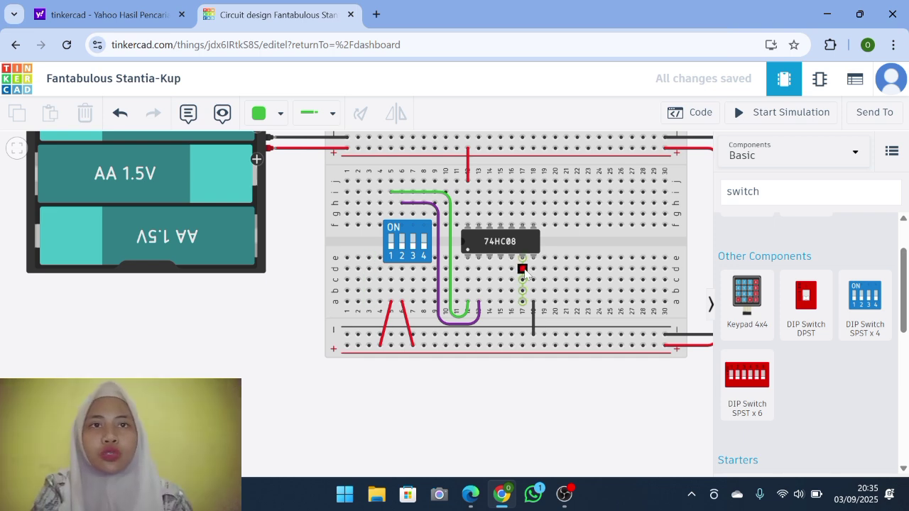
# Step: Clear the component search and place a 1 kΩ resistor horizontally between holes d22 and d26 of the breadboard
pyautogui.scroll(-1, 524, 267)
pyautogui.scroll(-1, 524, 269)
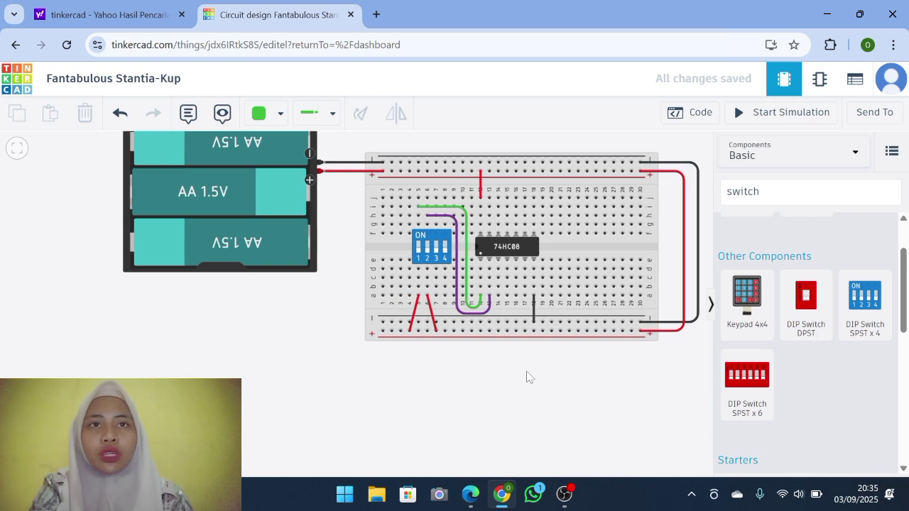
pyautogui.moveTo(525, 375); pyautogui.dragTo(455, 392)
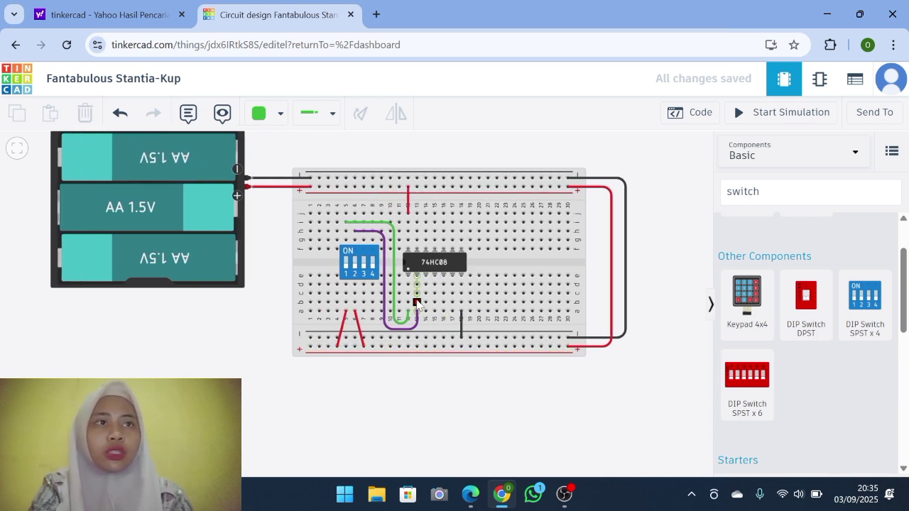
pyautogui.doubleClick(781, 194)
pyautogui.write('tra')
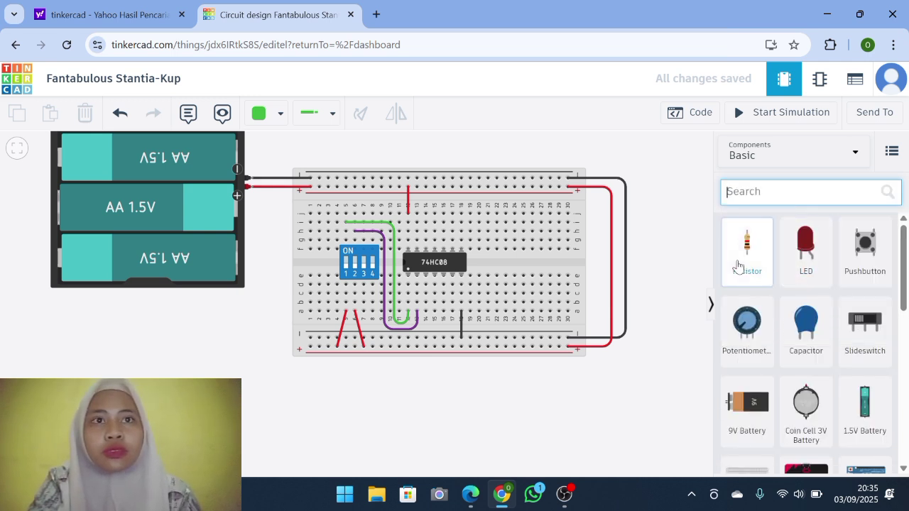
pyautogui.moveTo(737, 266); pyautogui.dragTo(510, 270)
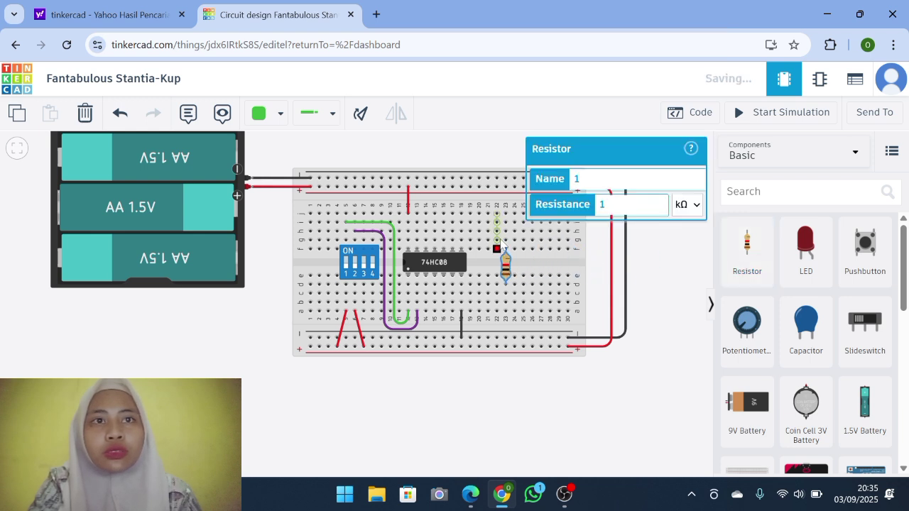
pyautogui.click(362, 114)
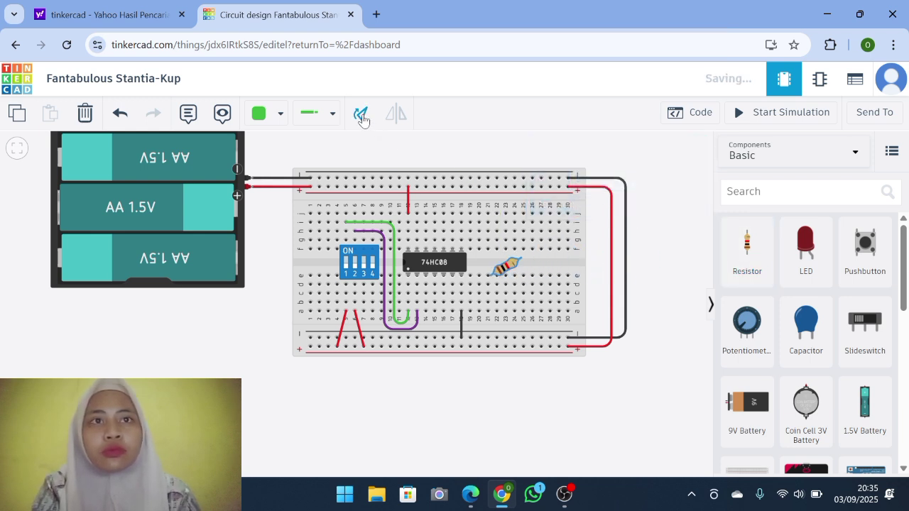
pyautogui.click(507, 268)
pyautogui.moveTo(507, 268); pyautogui.dragTo(511, 279)
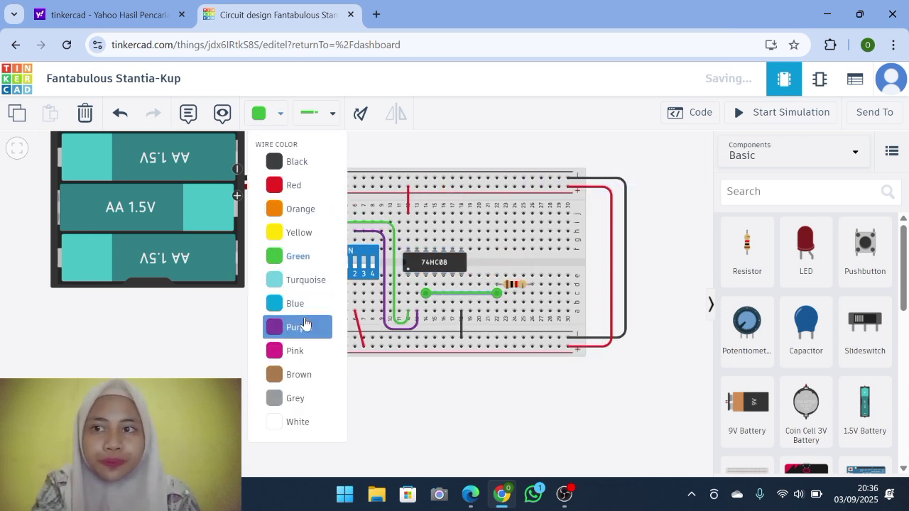
# Step: Connect hole c14 below the 74HC08 to hole c22 beside the resistor's end with a pink wire
pyautogui.click(301, 351)
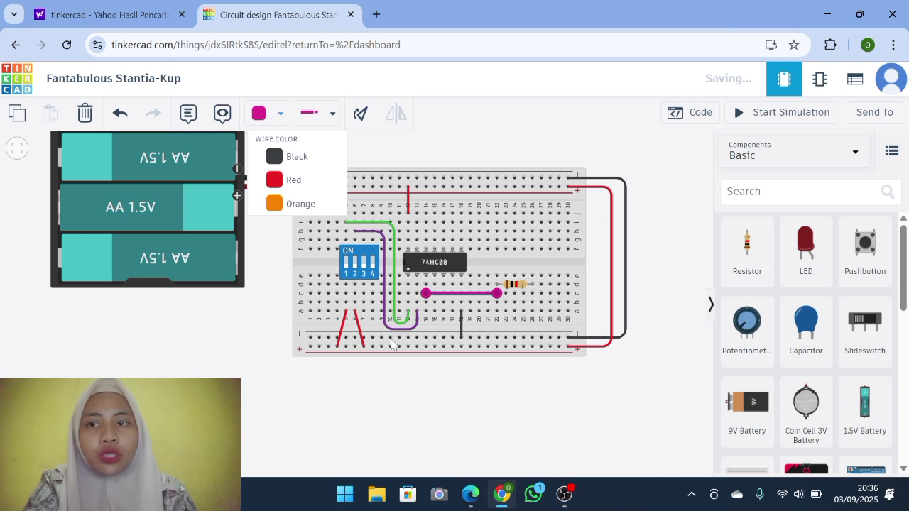
pyautogui.click(463, 410)
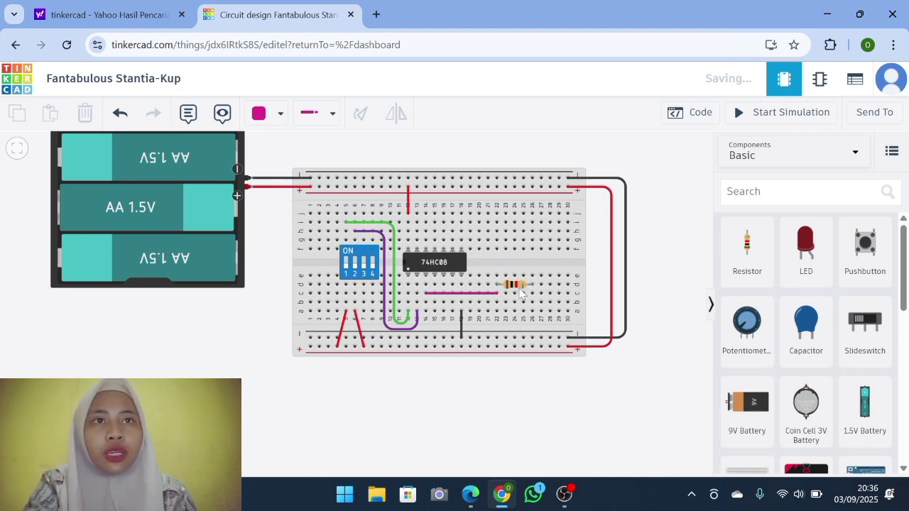
# Step: Place a red LED above the resistor with its legs in holes g25 and g26
pyautogui.click(807, 245)
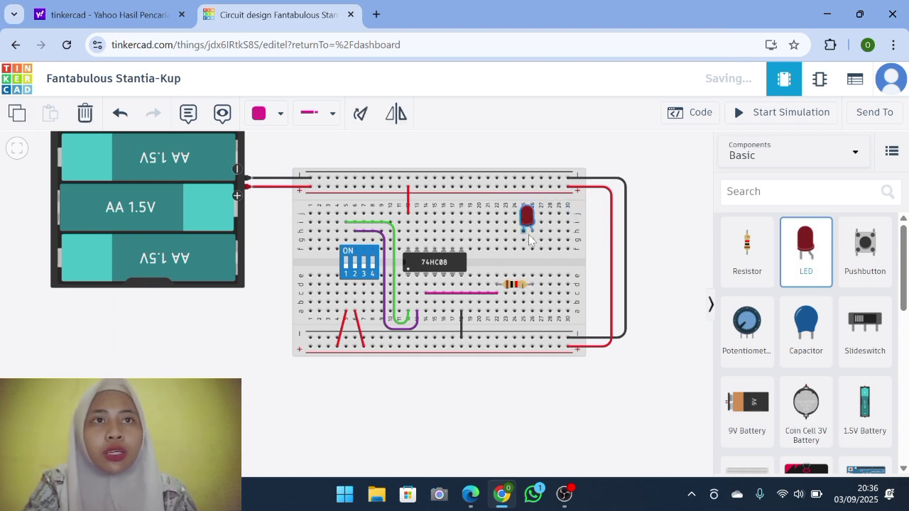
pyautogui.click(529, 240)
pyautogui.scroll(2, 529, 234)
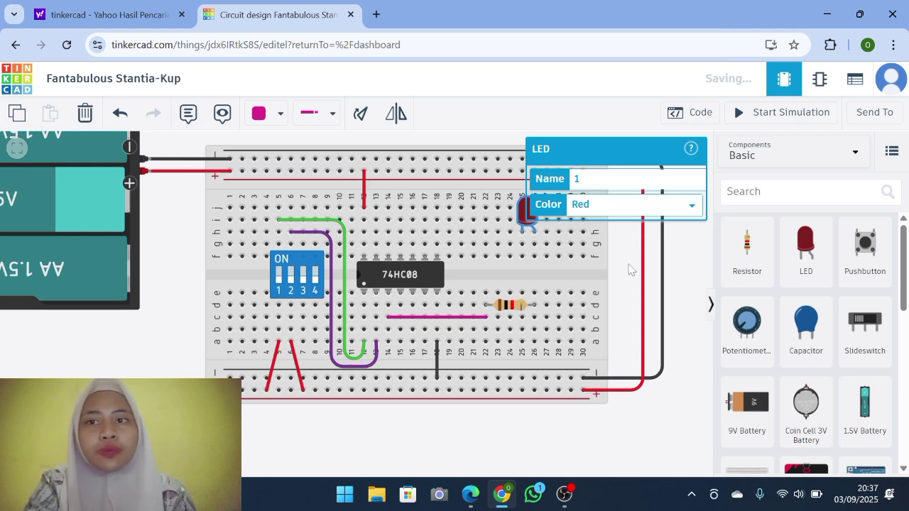
pyautogui.click(635, 304)
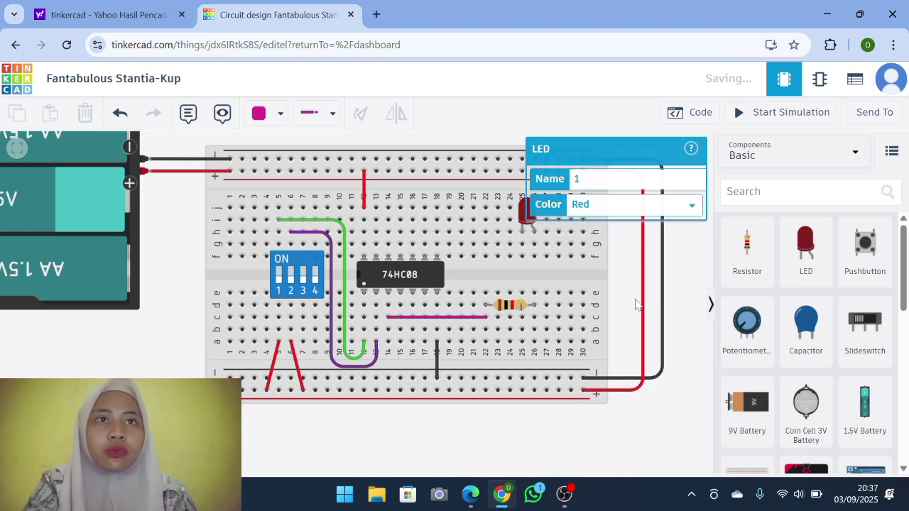
pyautogui.moveTo(526, 221); pyautogui.dragTo(524, 234)
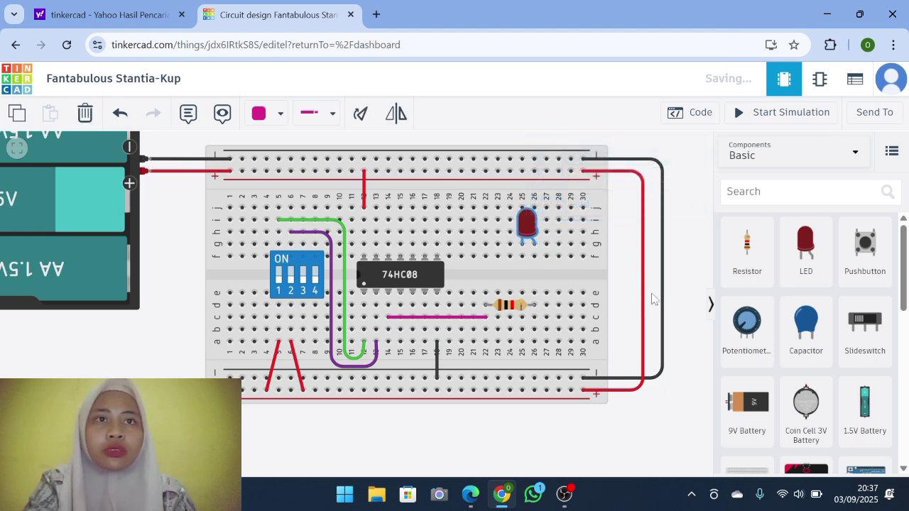
pyautogui.click(652, 298)
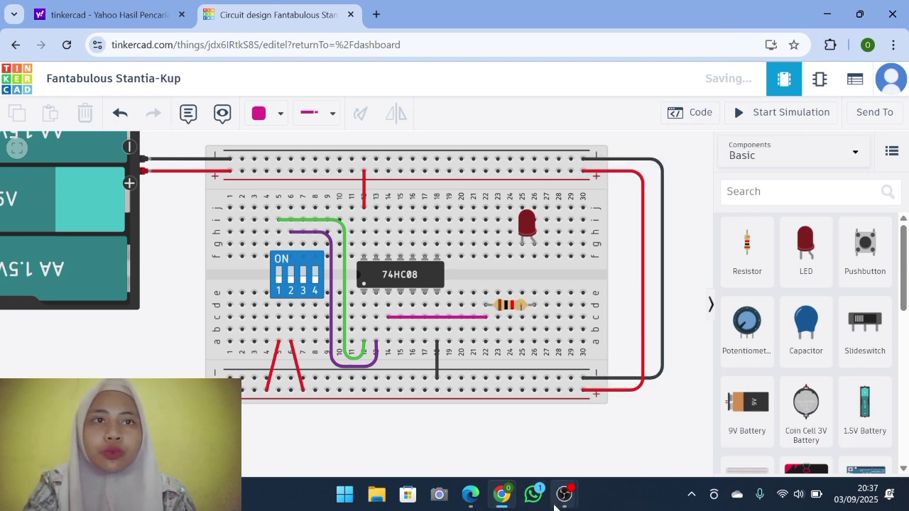
# Step: Wire the LED's leg in column 26 to hole e26 in red, and hole j25 to the upper negative rail in black
pyautogui.click(534, 293)
pyautogui.click(534, 243)
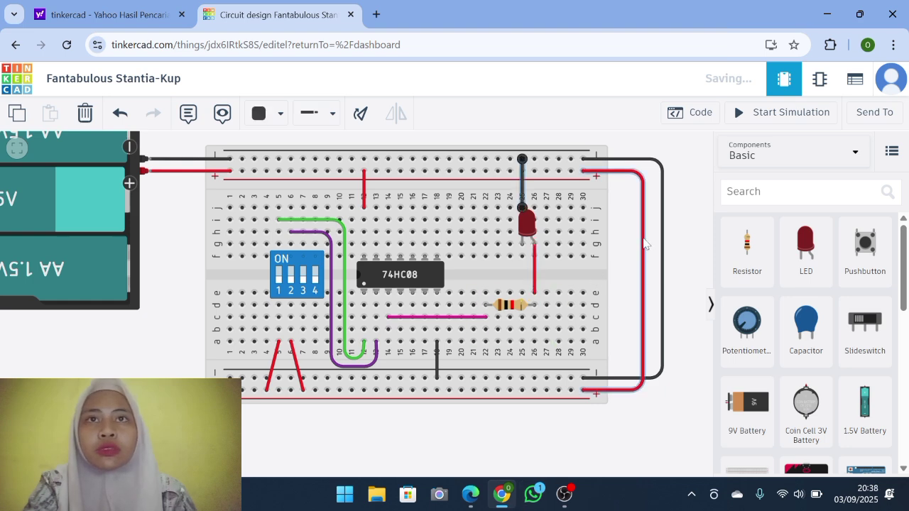
pyautogui.click(682, 236)
pyautogui.scroll(-3, 511, 382)
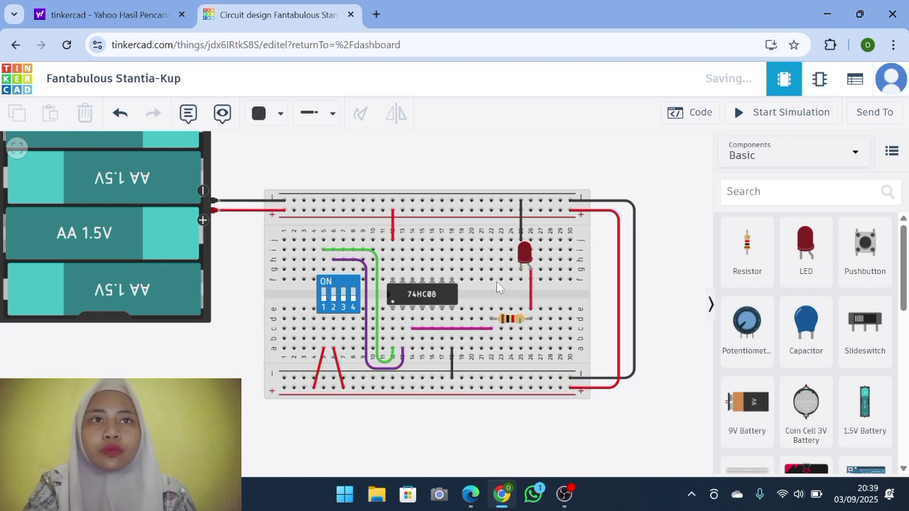
pyautogui.scroll(2, 492, 286)
pyautogui.scroll(-2, 490, 284)
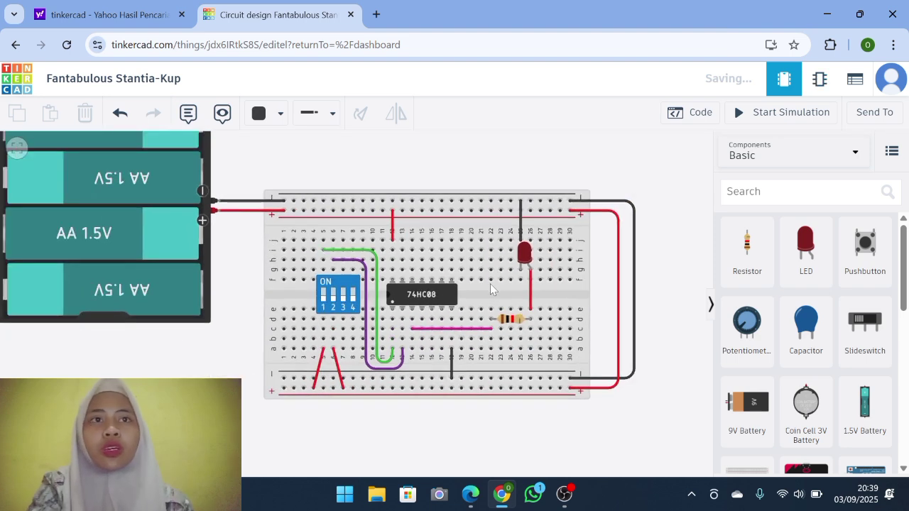
pyautogui.scroll(-2, 417, 292)
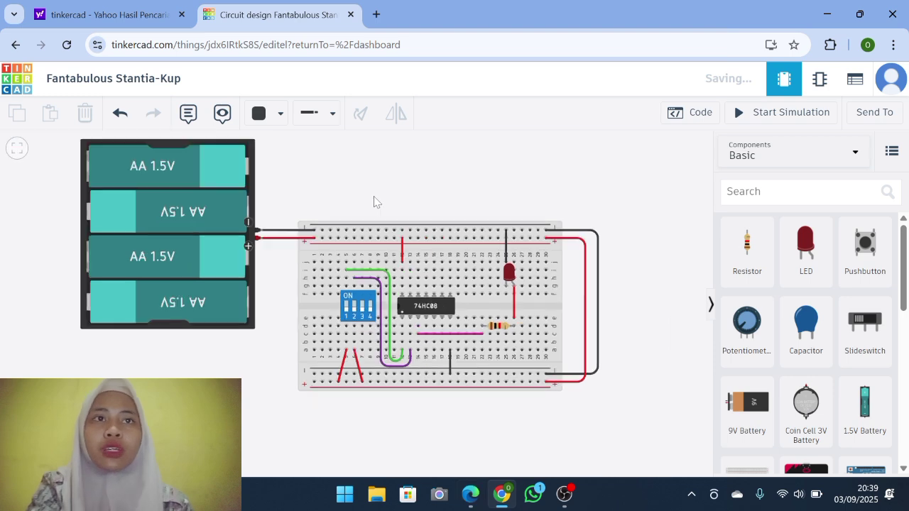
pyautogui.moveTo(373, 189); pyautogui.dragTo(412, 186)
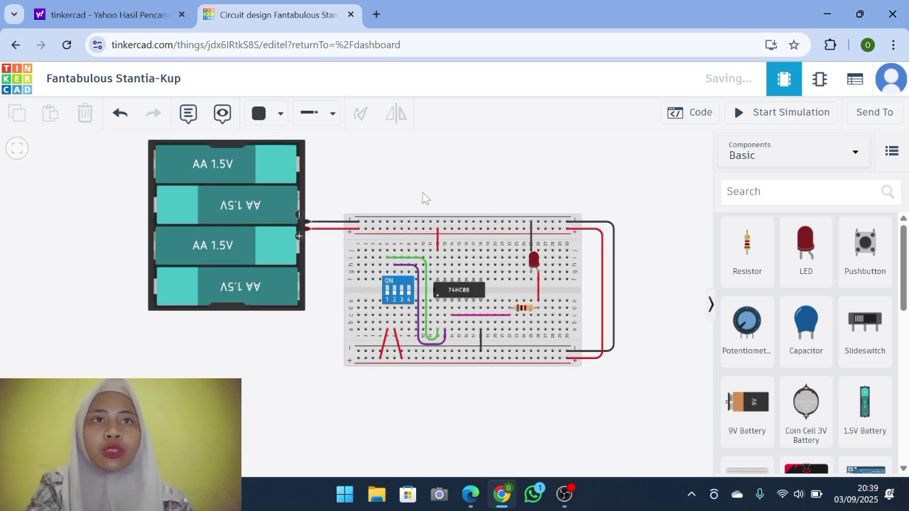
pyautogui.scroll(2, 423, 197)
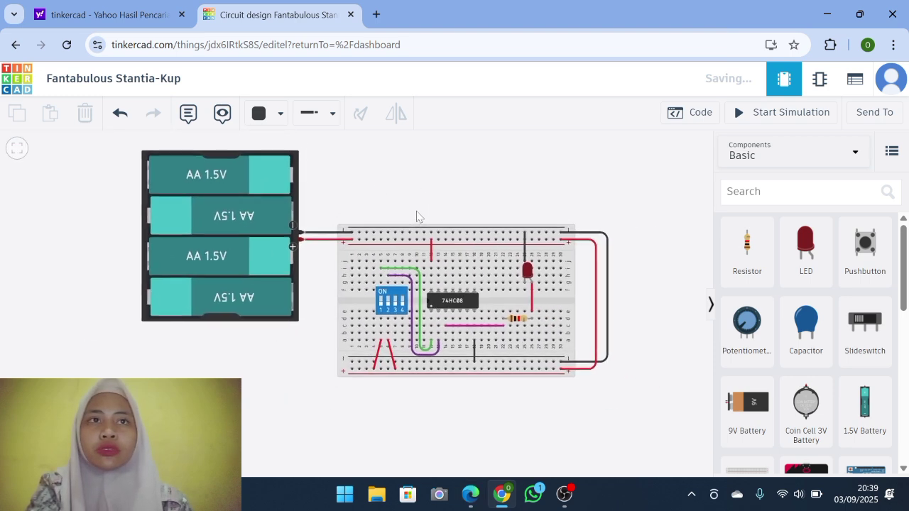
# Step: Examine the circuit's schematic, checking the connections between battery, switches, AND gates, LED and resistor
pyautogui.click(820, 78)
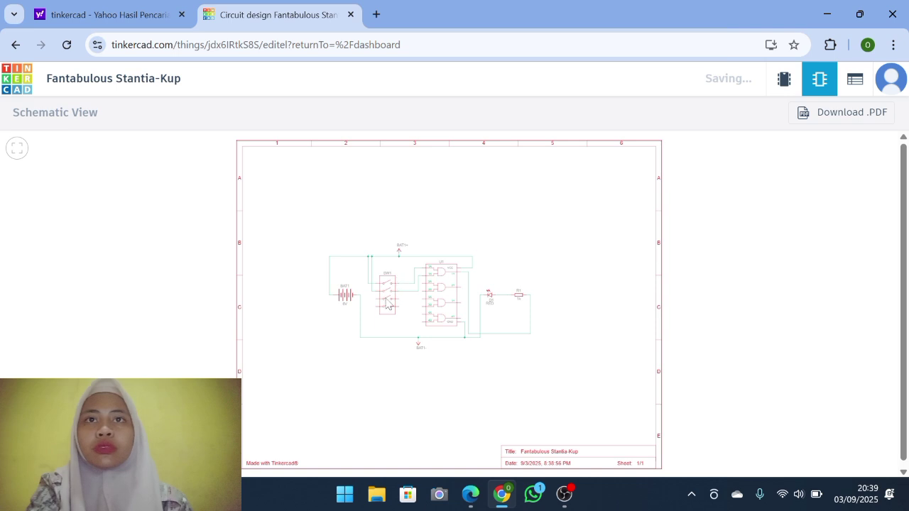
pyautogui.scroll(2, 382, 308)
pyautogui.scroll(1, 344, 321)
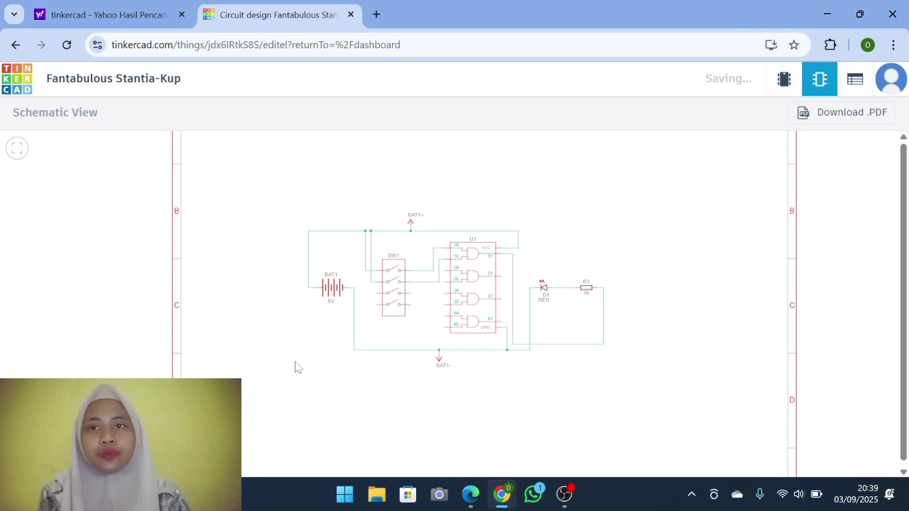
pyautogui.scroll(1, 319, 355)
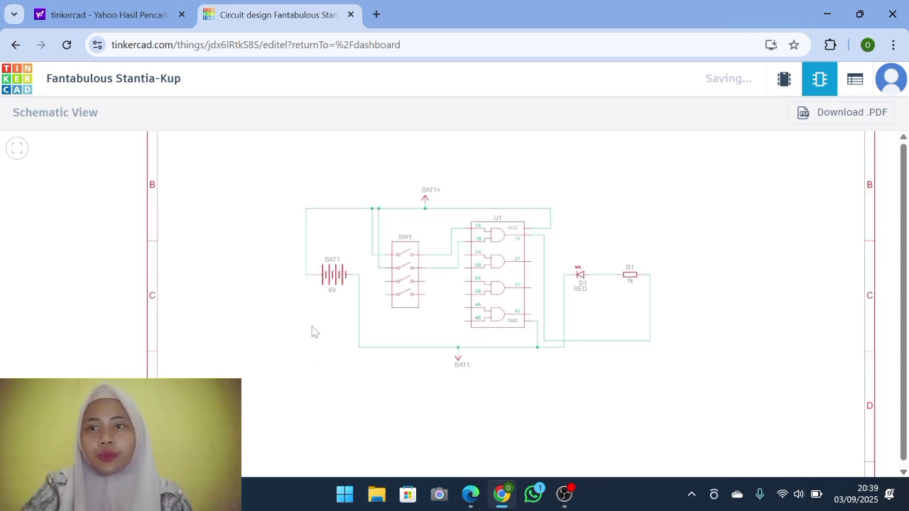
pyautogui.scroll(1, 315, 331)
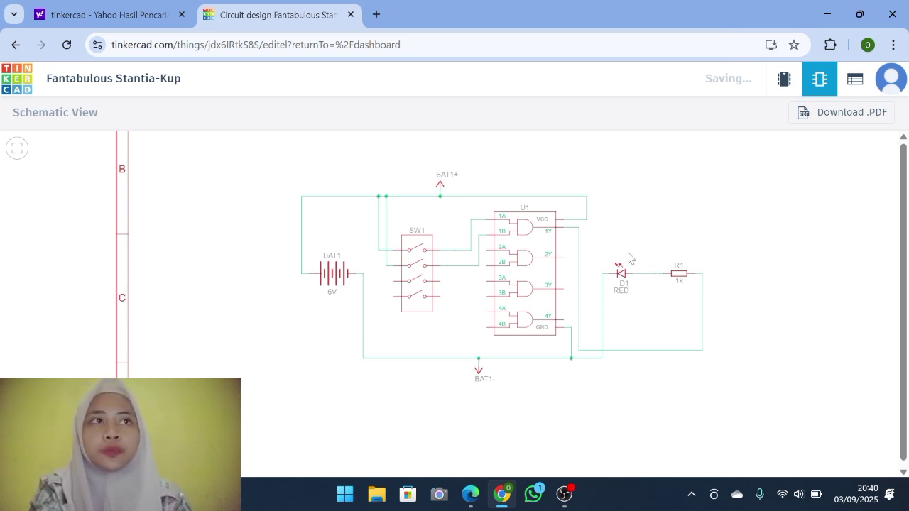
# Step: Return to the breadboard circuit and test the AND gate in simulation, turning on DIP switch 2 in addition to switch 1
pyautogui.click(784, 78)
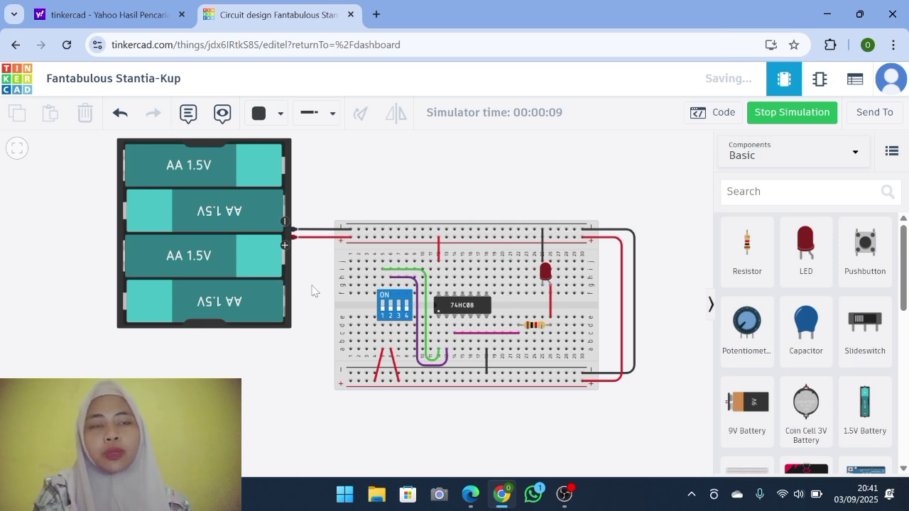
pyautogui.scroll(2, 378, 312)
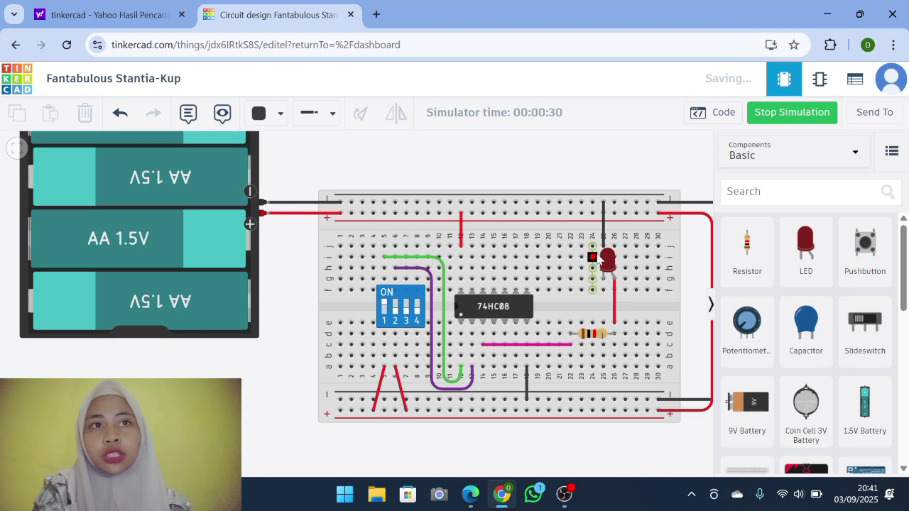
pyautogui.click(396, 313)
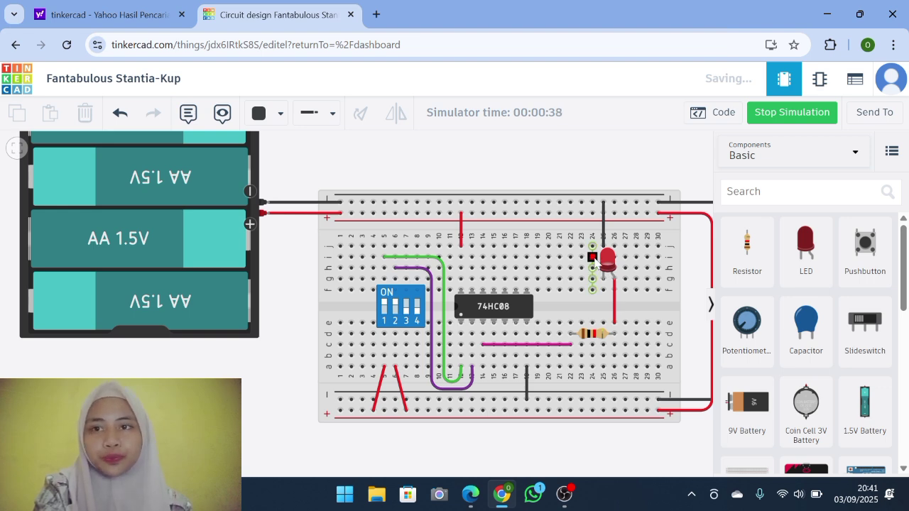
pyautogui.scroll(-2, 599, 264)
pyautogui.scroll(1, 598, 264)
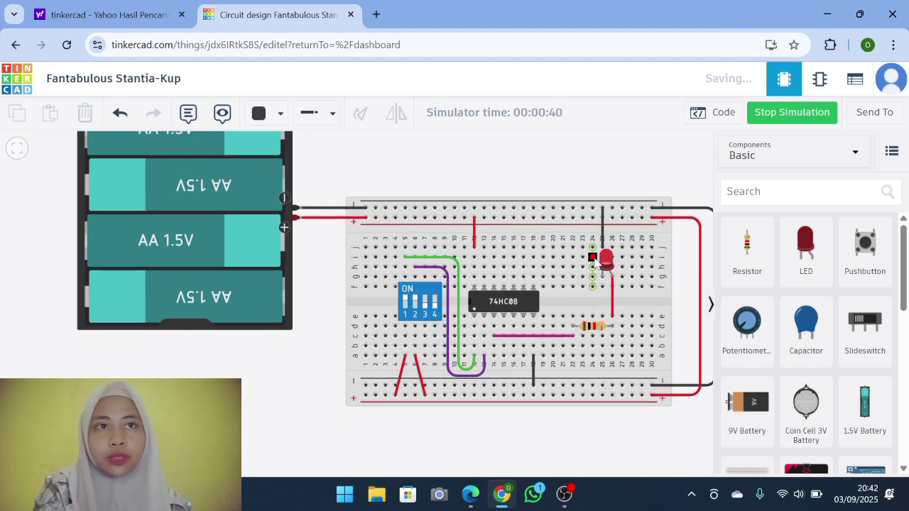
pyautogui.scroll(-2, 598, 263)
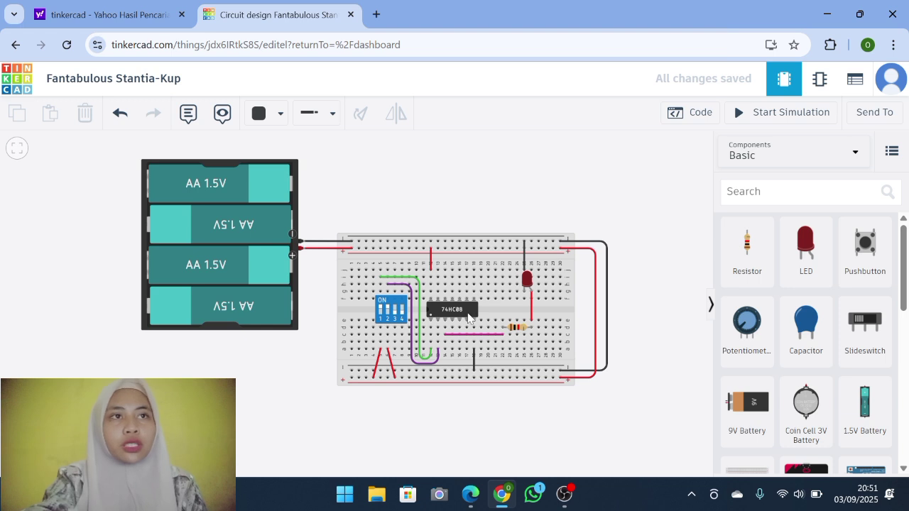
# Step: Move the 74HC08 off the breadboard and put a 74HC32 Quad OR gate, found by searching for 7432, in its place
pyautogui.moveTo(469, 318); pyautogui.dragTo(654, 270)
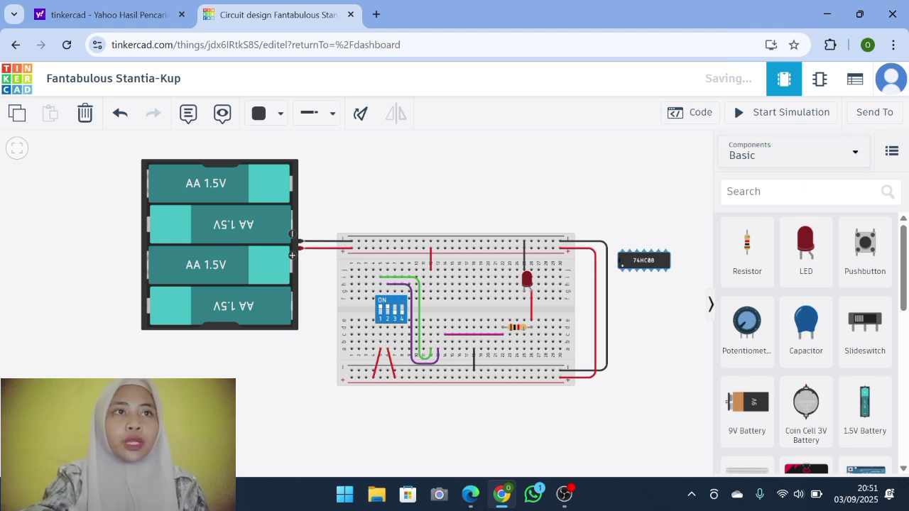
pyautogui.click(753, 192)
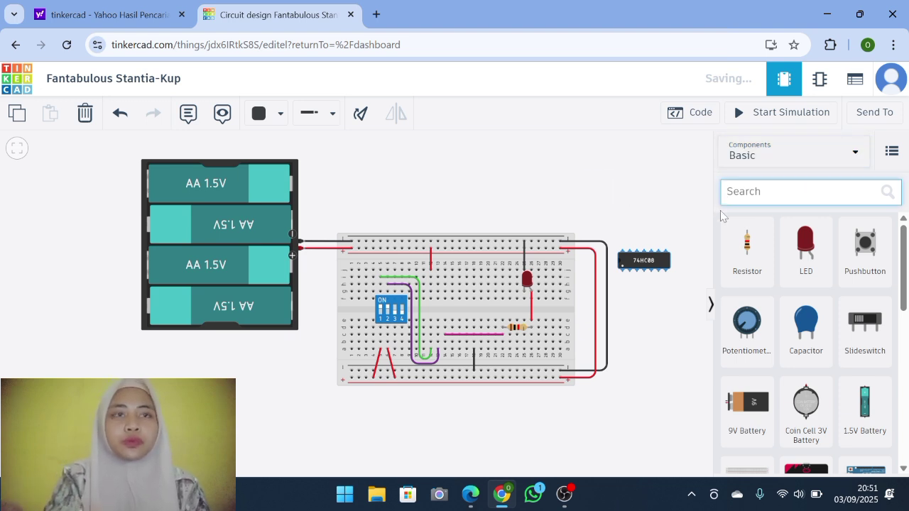
pyautogui.write('74')
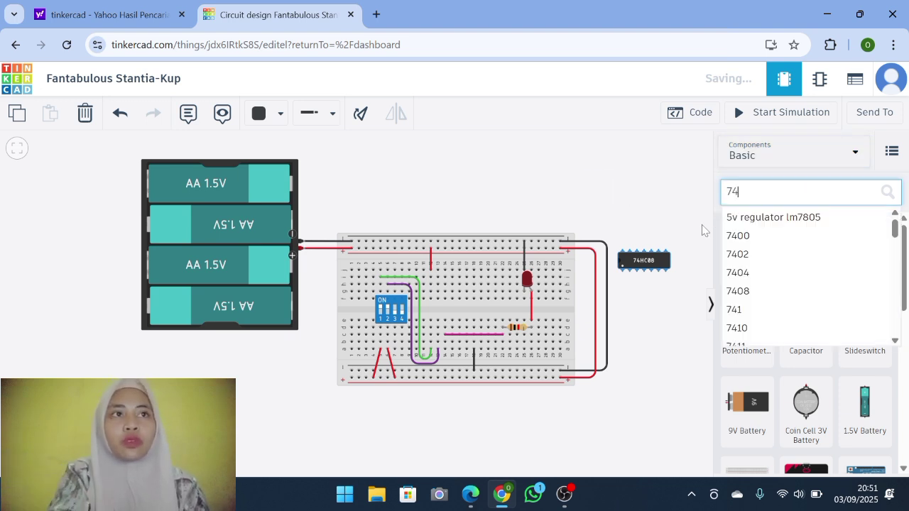
pyautogui.write('32')
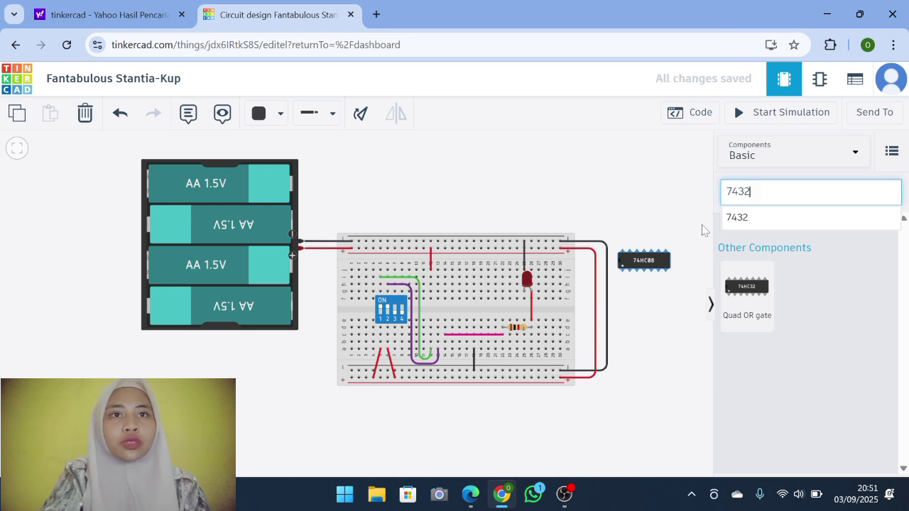
pyautogui.click(750, 217)
pyautogui.moveTo(747, 287); pyautogui.dragTo(458, 315)
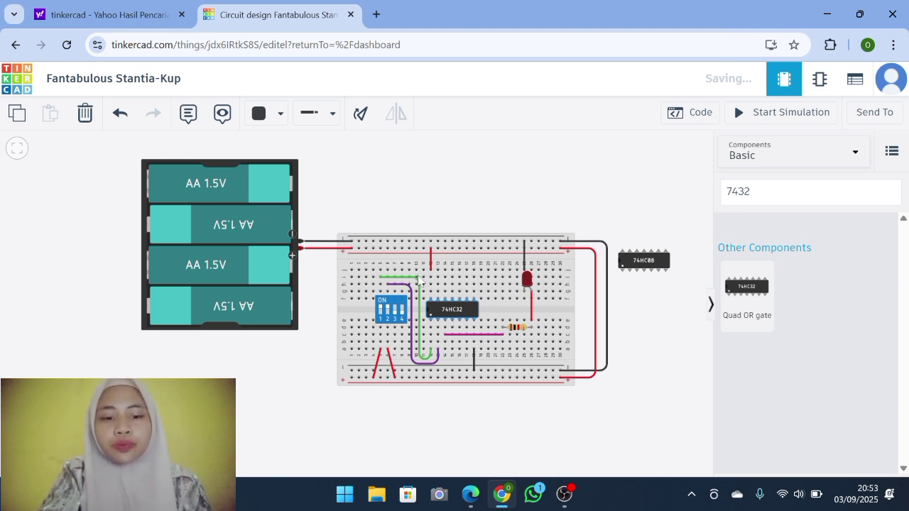
# Step: Simulate the OR gate circuit and turn off DIP switch 1, followed by DIP switch 2
pyautogui.scroll(2, 447, 366)
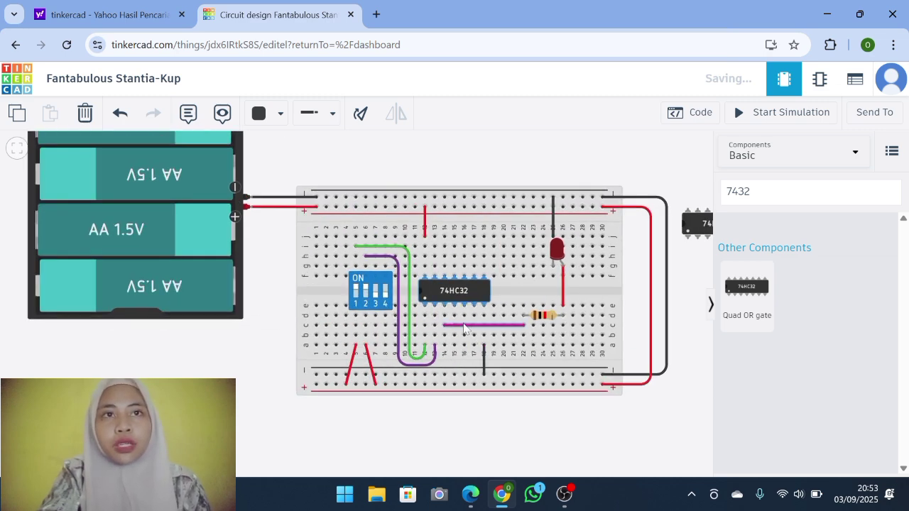
pyautogui.scroll(1, 461, 326)
pyautogui.scroll(-3, 462, 326)
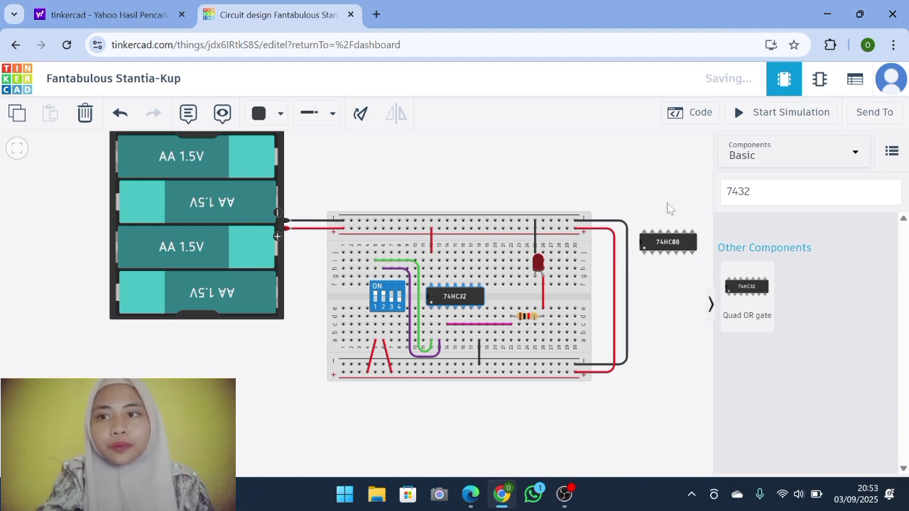
pyautogui.click(782, 112)
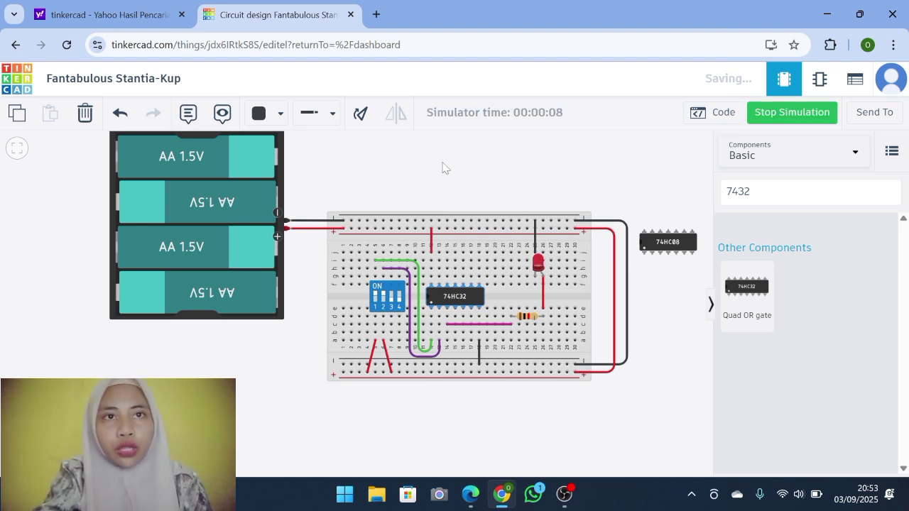
pyautogui.scroll(1, 381, 317)
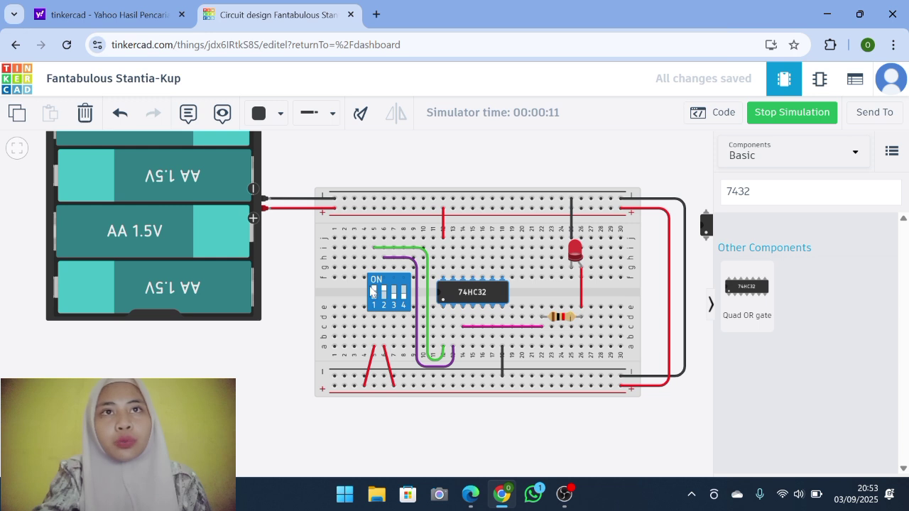
pyautogui.click(375, 292)
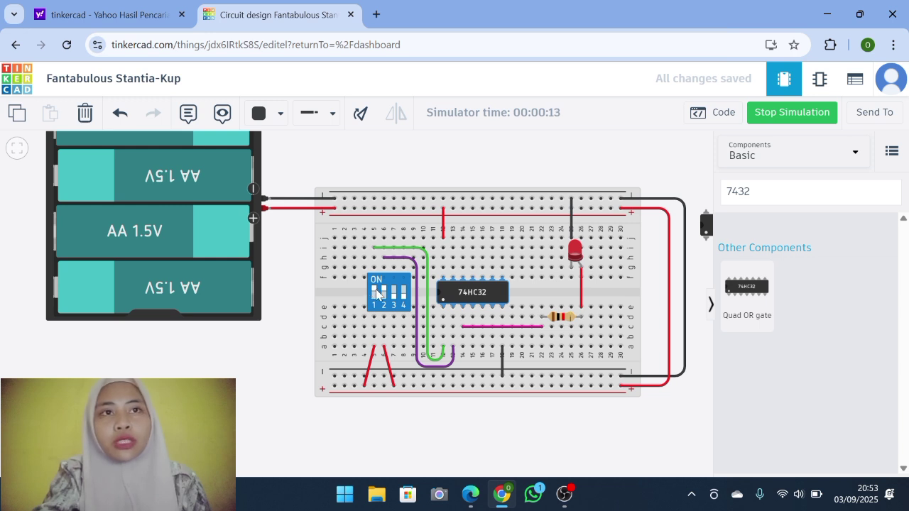
pyautogui.click(383, 292)
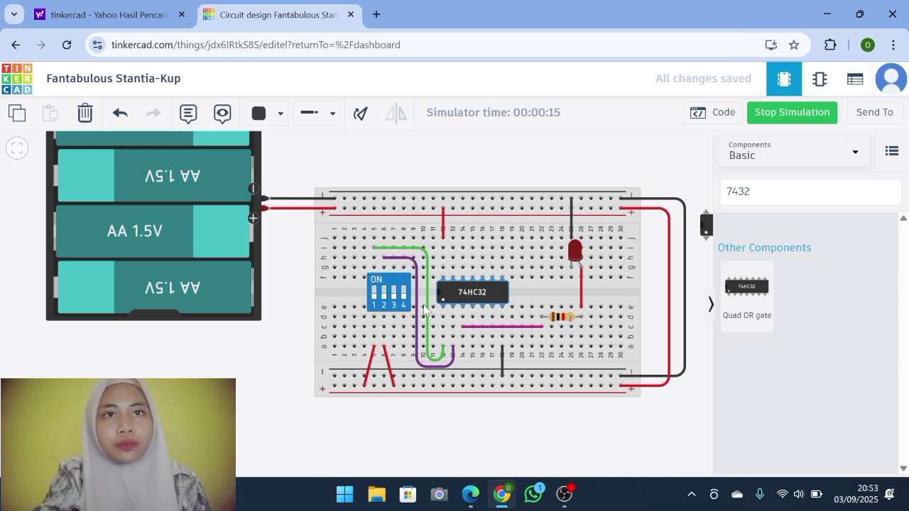
# Step: Test the OR gate's other input combinations by toggling DIP switches 1 and 2
pyautogui.click(374, 296)
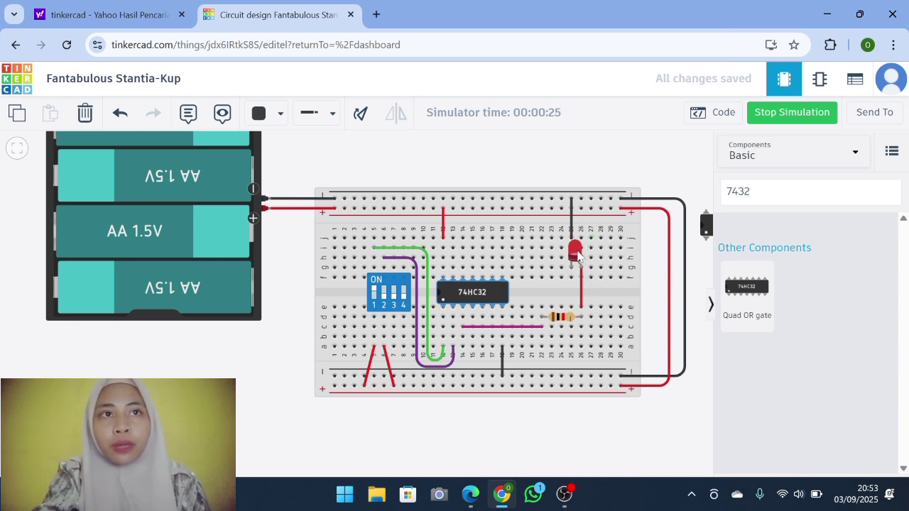
pyautogui.click(375, 293)
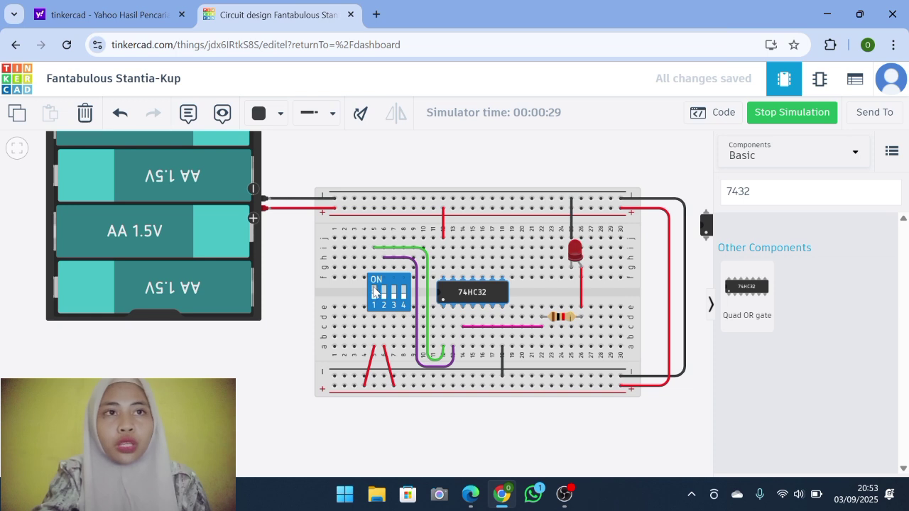
pyautogui.click(384, 296)
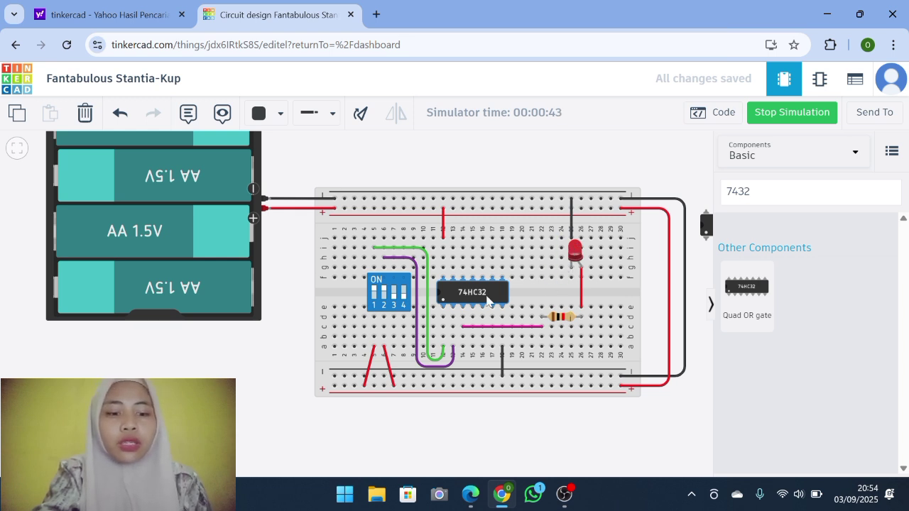
pyautogui.click(374, 293)
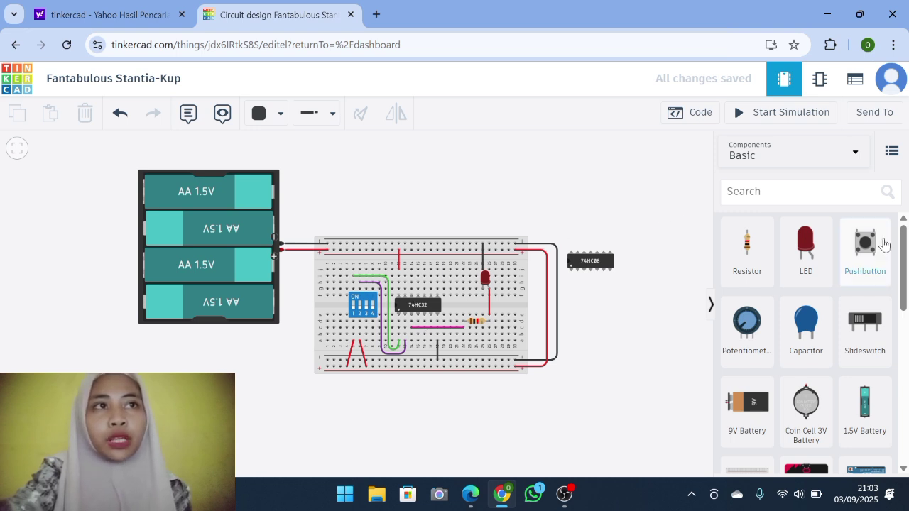
# Step: Move the 74HC32 off the breadboard and put a 74HC04 Hex Inverter, found by searching for 7404, in its place
pyautogui.click(758, 198)
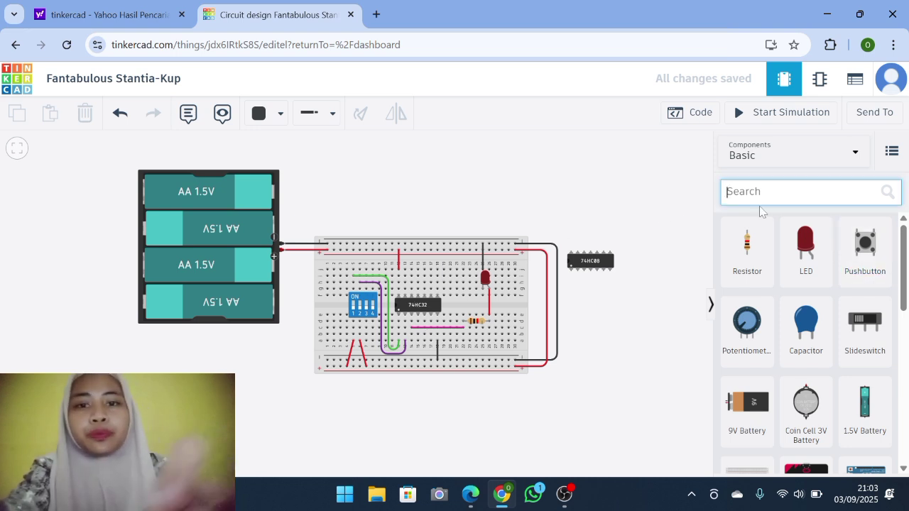
pyautogui.write('7')
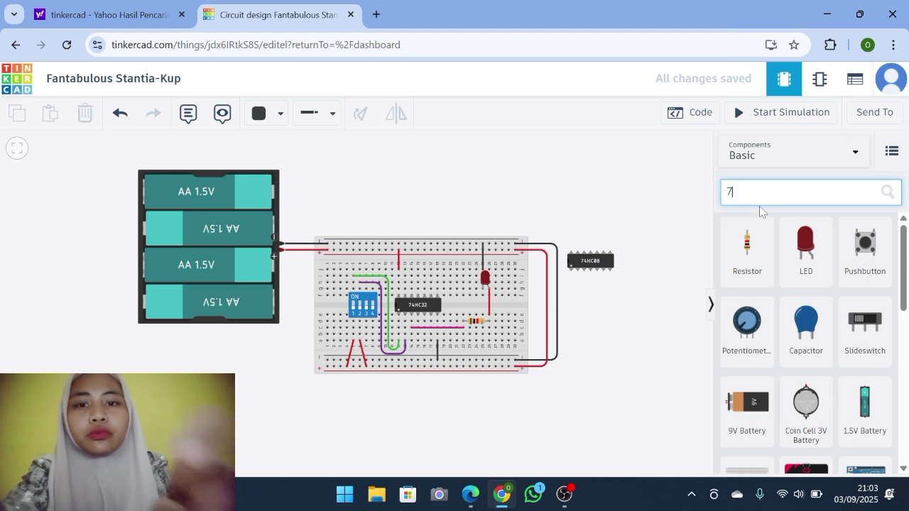
pyautogui.write('404')
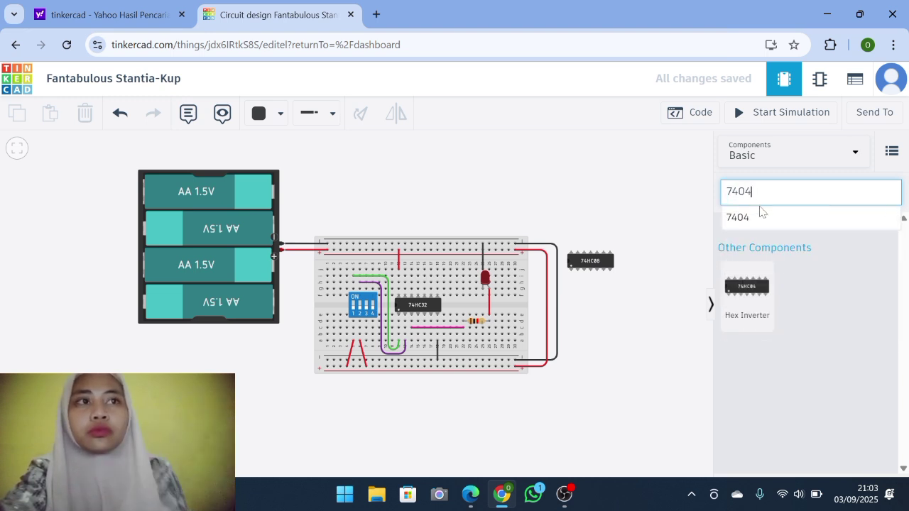
pyautogui.click(417, 318)
pyautogui.moveTo(417, 318); pyautogui.dragTo(615, 288)
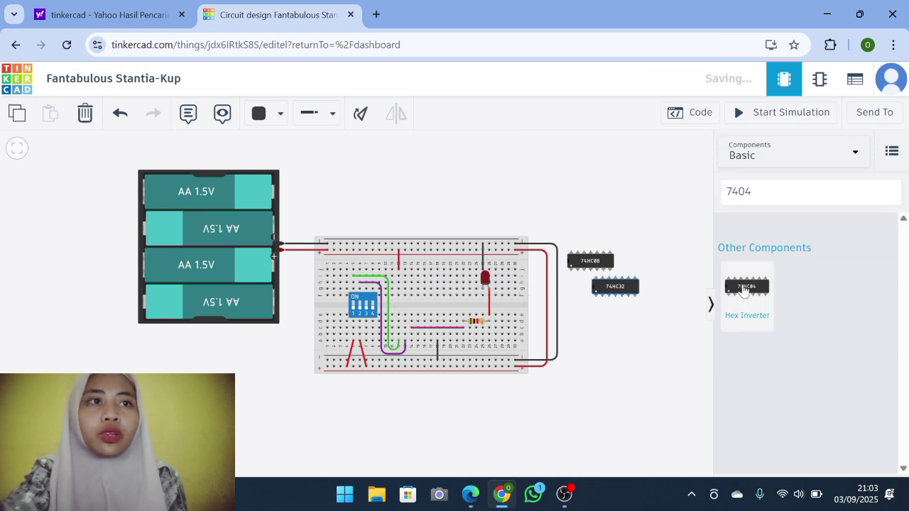
pyautogui.moveTo(747, 286); pyautogui.dragTo(423, 308)
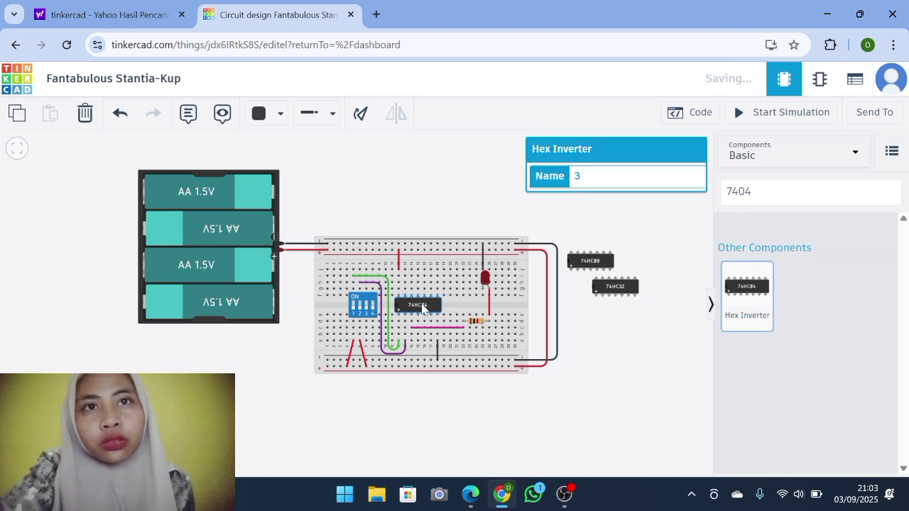
pyautogui.click(615, 229)
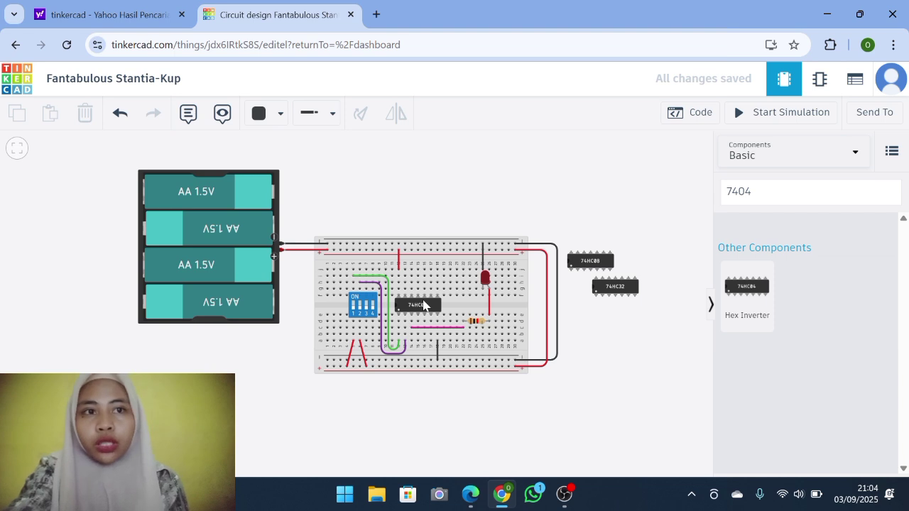
# Step: Delete the purple wire between DIP switch 2 and the chip, and move the pink wire's end from hole c14 to c13
pyautogui.click(382, 310)
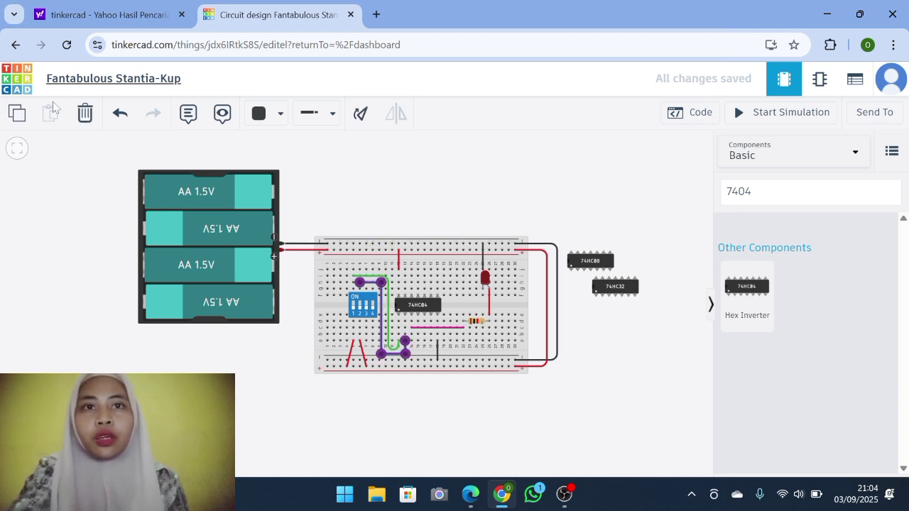
pyautogui.click(84, 115)
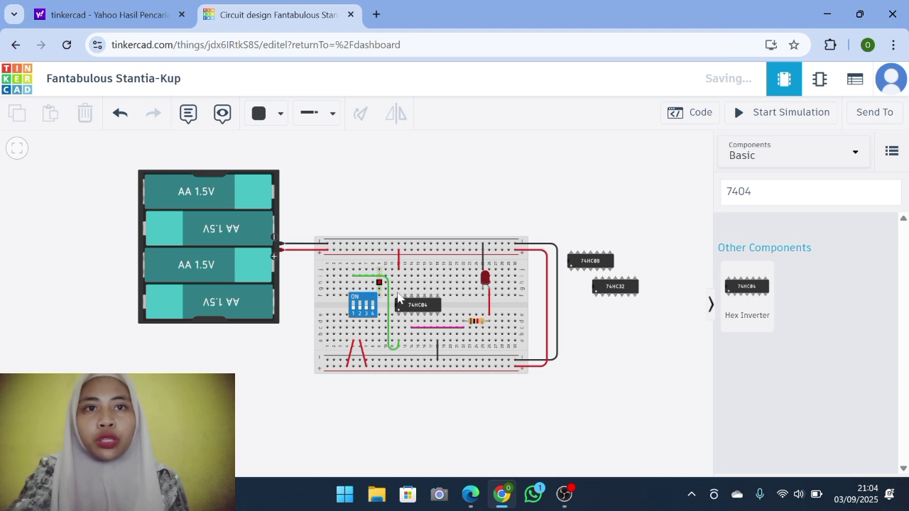
pyautogui.click(435, 328)
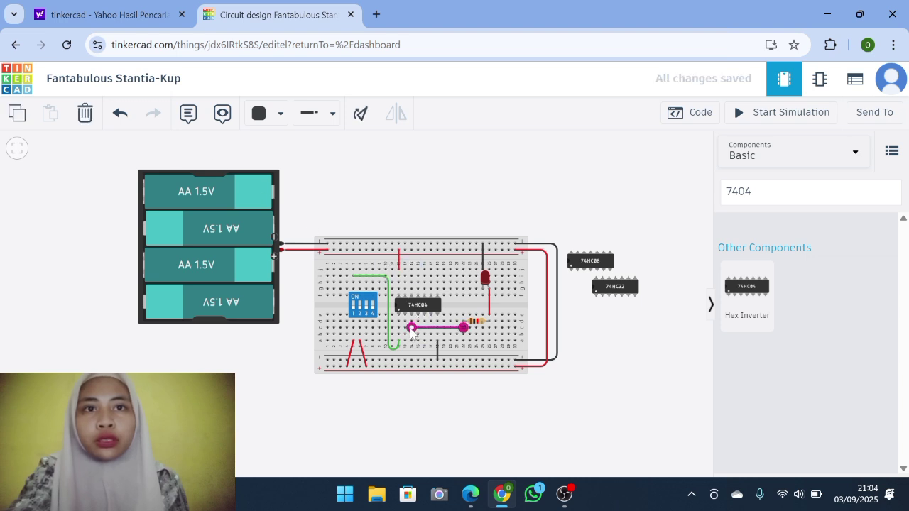
pyautogui.moveTo(410, 329); pyautogui.dragTo(405, 328)
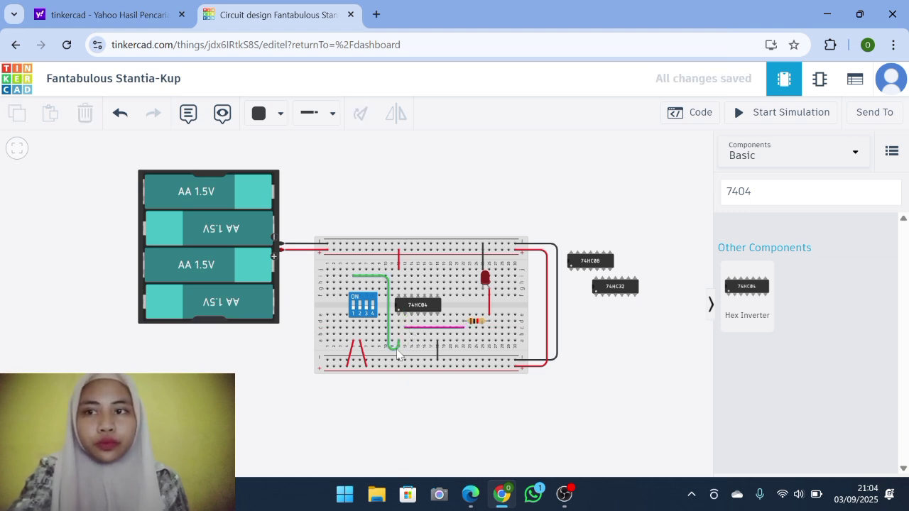
# Step: Simulate the NOT gate circuit and test the inverter by toggling DIP switch 1 off and on several times
pyautogui.click(753, 114)
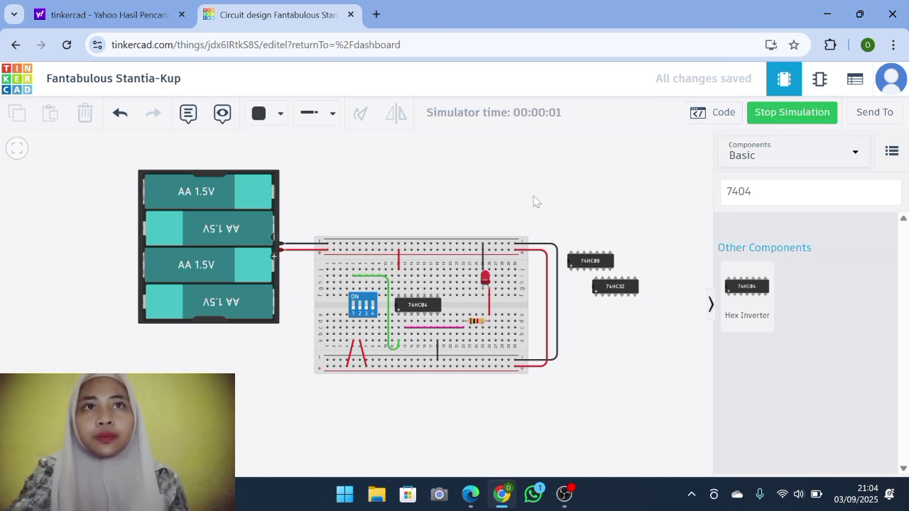
pyautogui.scroll(-2, 533, 201)
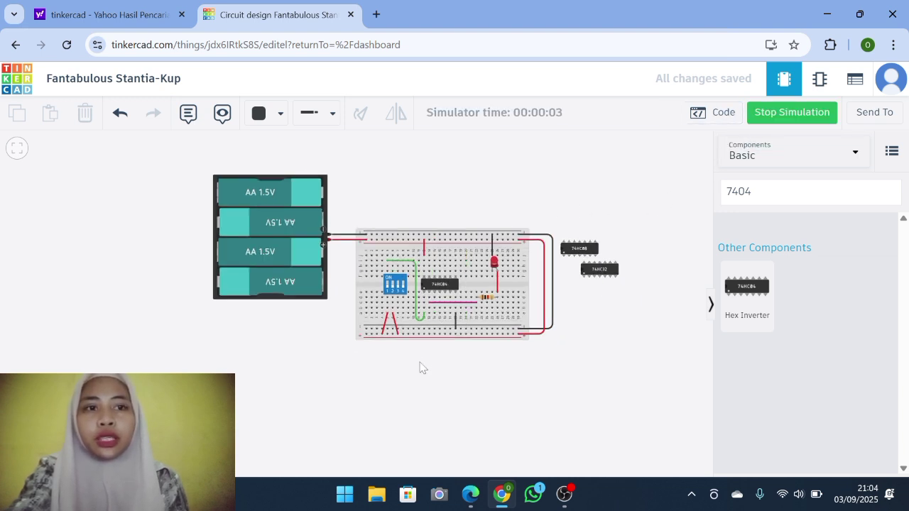
pyautogui.scroll(1, 419, 368)
pyautogui.scroll(1, 414, 355)
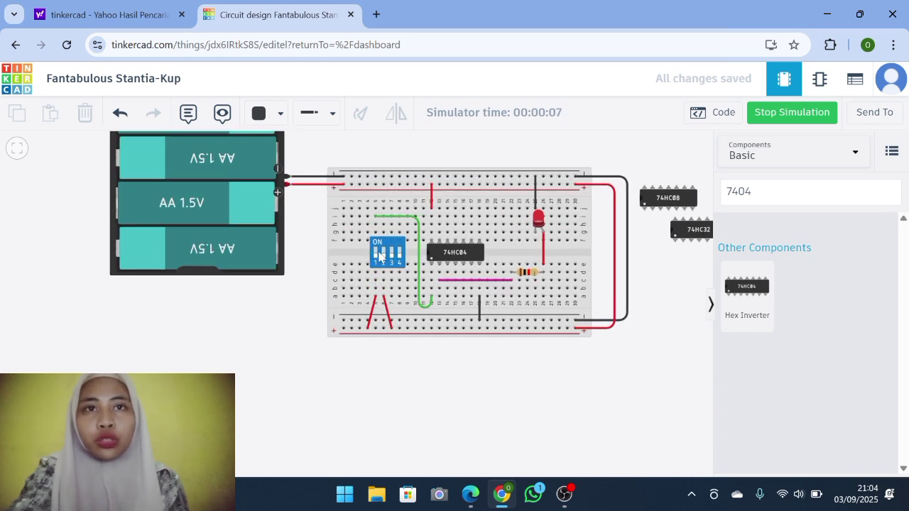
pyautogui.click(380, 256)
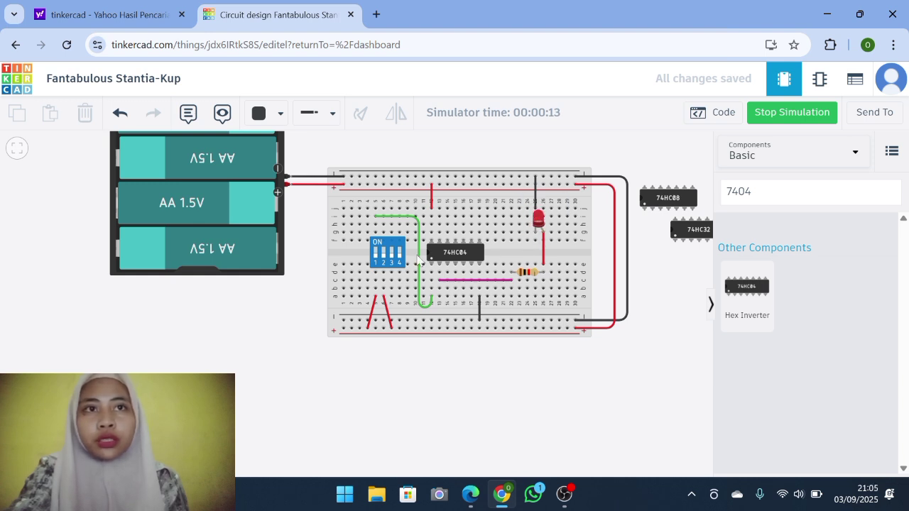
pyautogui.click(376, 254)
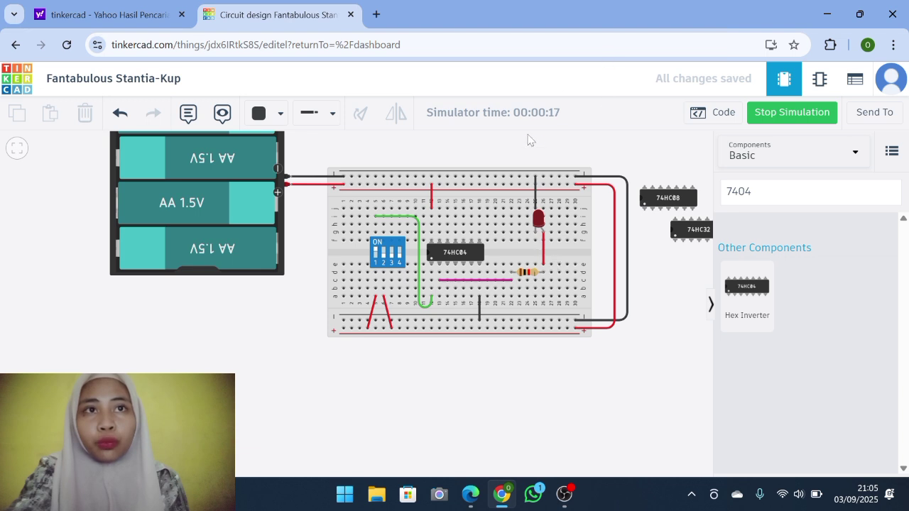
pyautogui.click(378, 254)
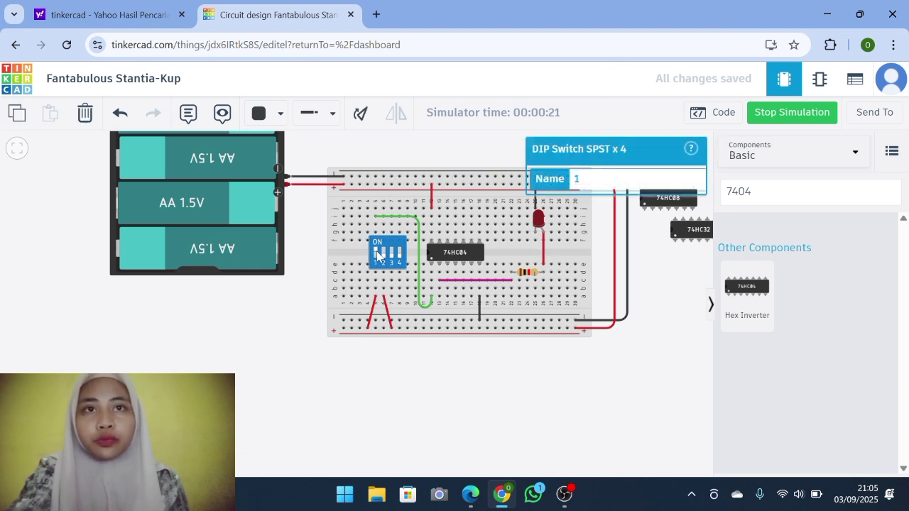
pyautogui.click(377, 254)
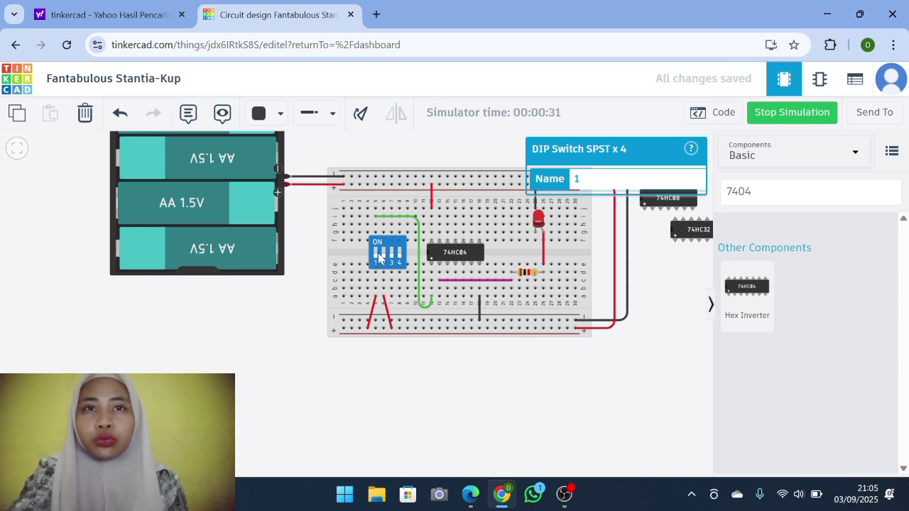
pyautogui.click(376, 257)
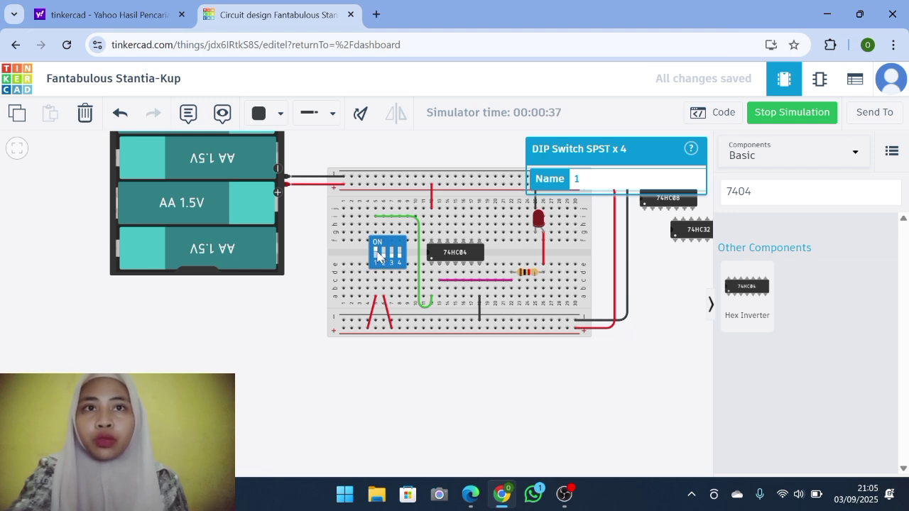
pyautogui.click(378, 256)
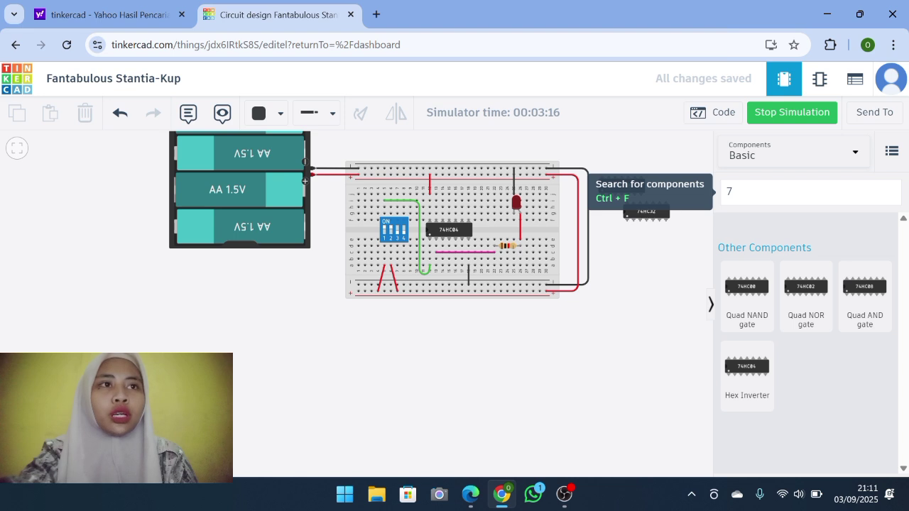
# Step: Move the 74HC04 off the breadboard and put a 74HC00 Quad NAND gate, found by searching for 7400, in its place
pyautogui.click(810, 192)
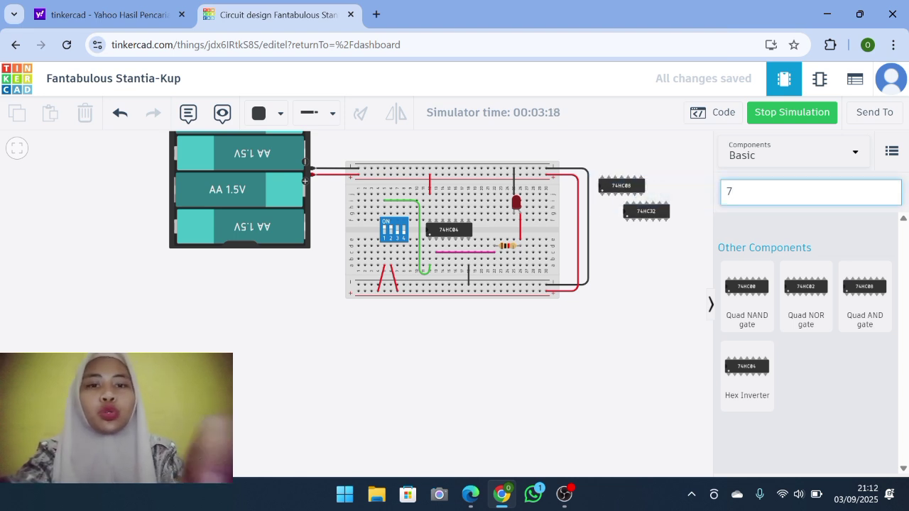
pyautogui.write('4')
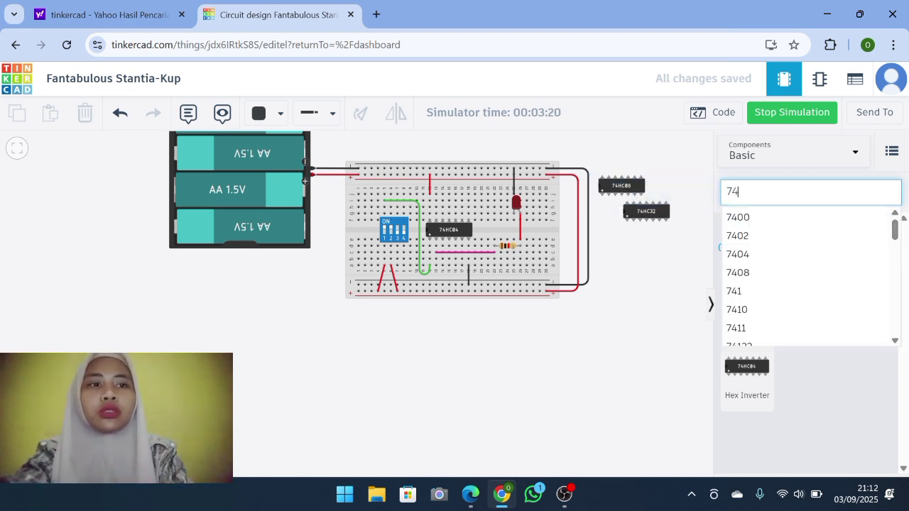
pyautogui.write('00')
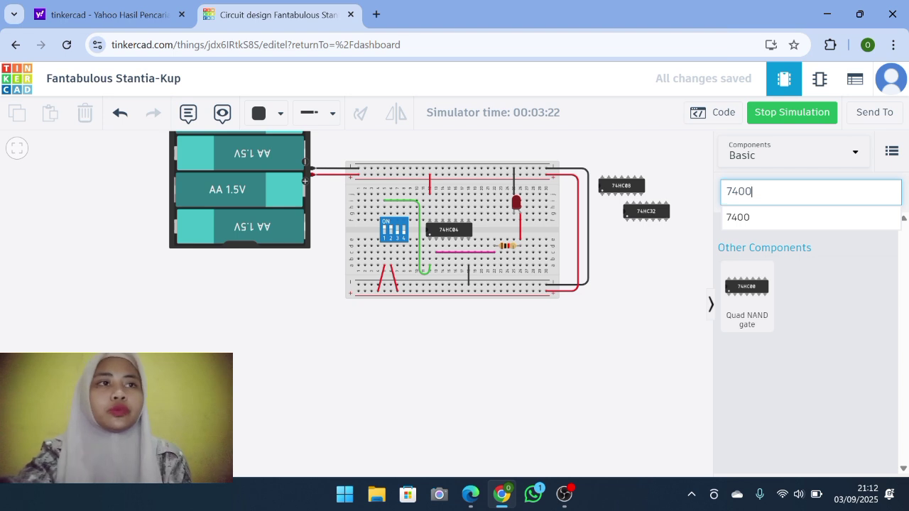
pyautogui.click(763, 225)
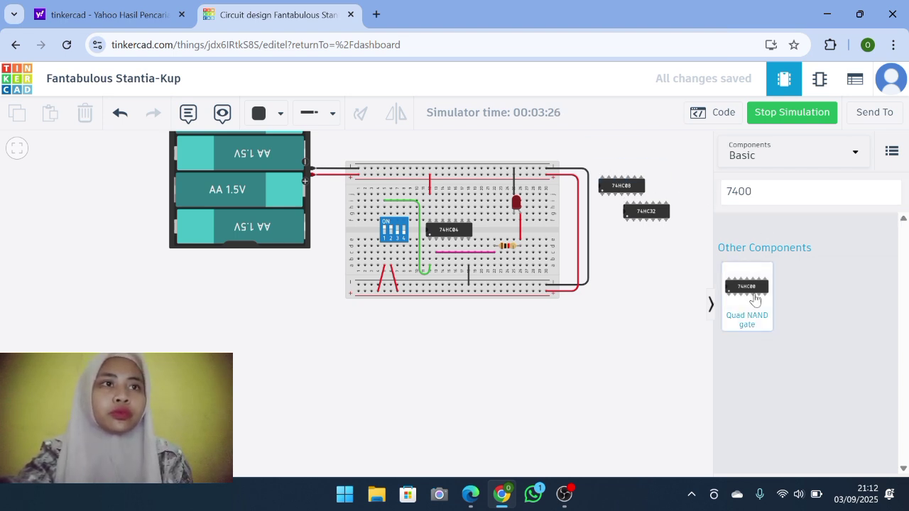
pyautogui.moveTo(731, 299); pyautogui.dragTo(606, 268)
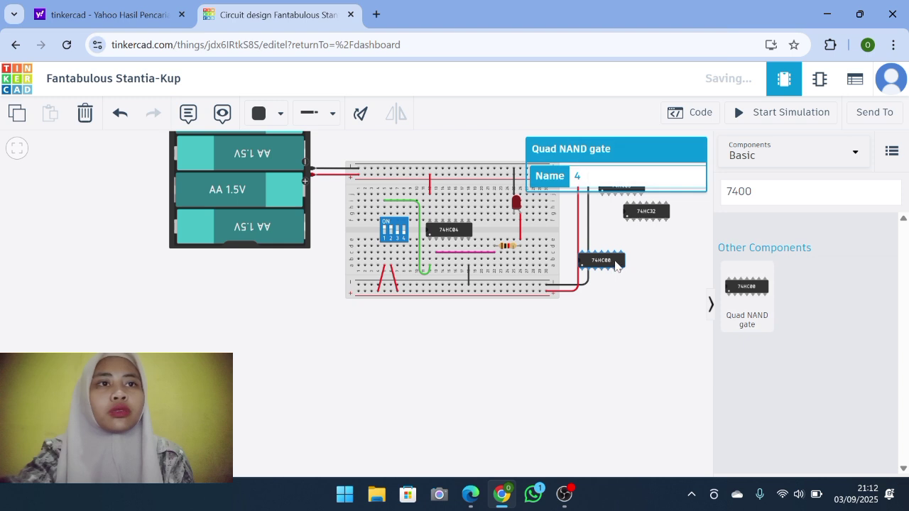
pyautogui.press('Delete')
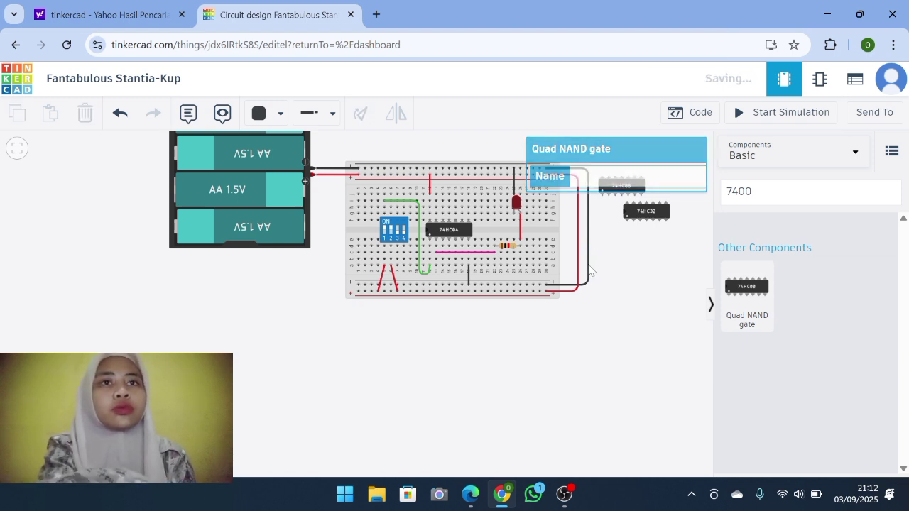
pyautogui.moveTo(461, 245); pyautogui.dragTo(696, 271)
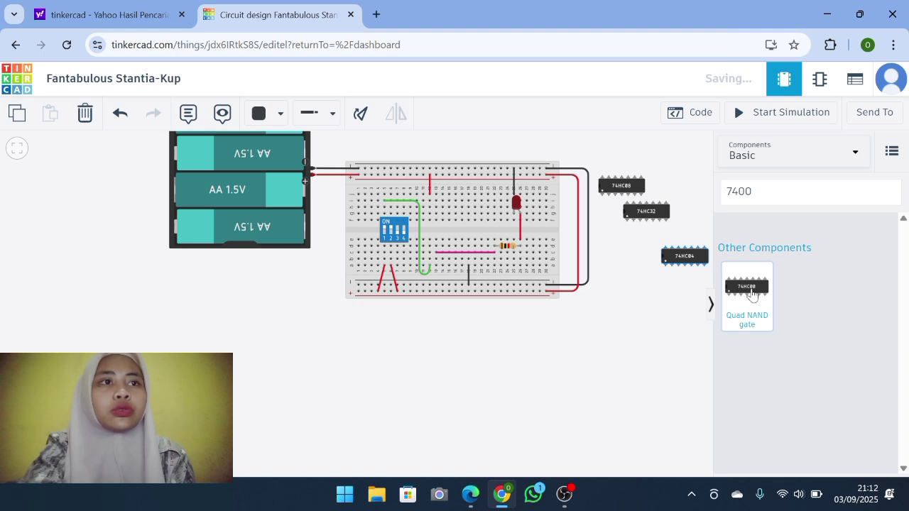
pyautogui.moveTo(751, 295); pyautogui.dragTo(449, 235)
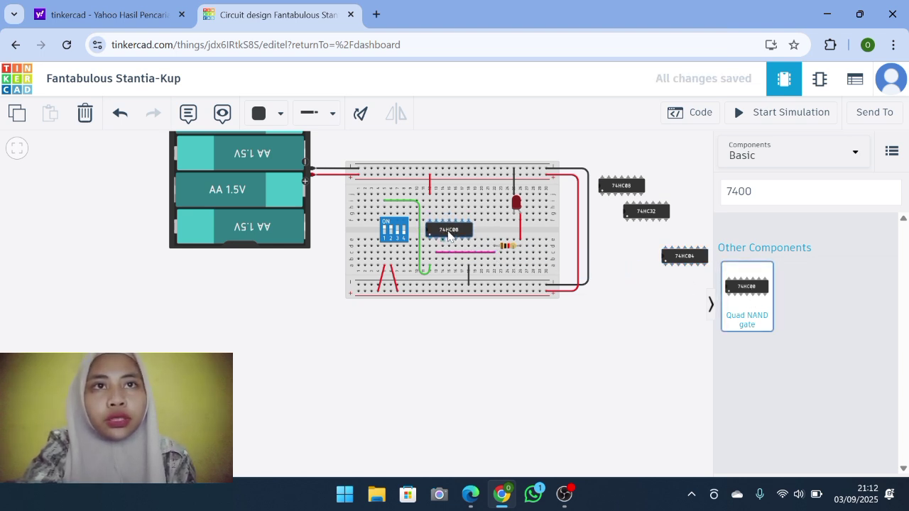
pyautogui.moveTo(449, 236); pyautogui.dragTo(449, 236)
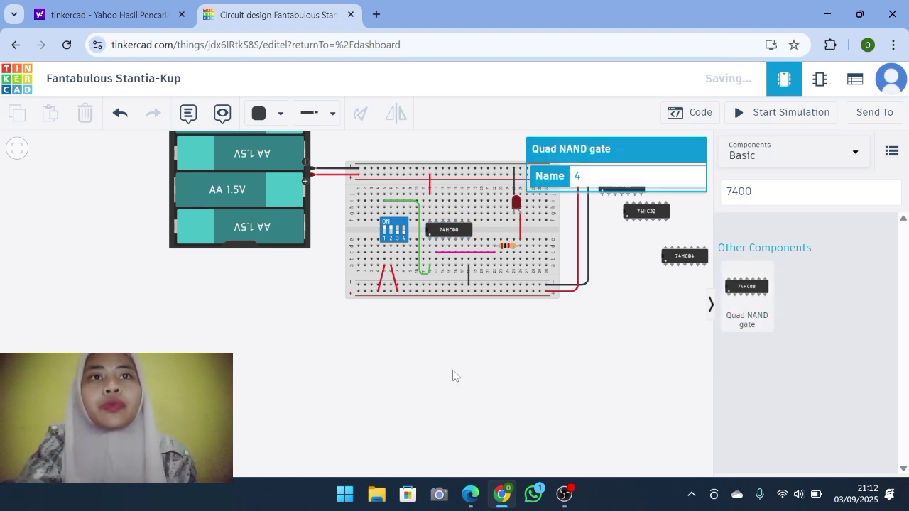
pyautogui.click(426, 334)
# Step: Move the pink wire's chip-side end from hole c13 to c14, in line with the NAND gate's Output 1
pyautogui.scroll(3, 425, 263)
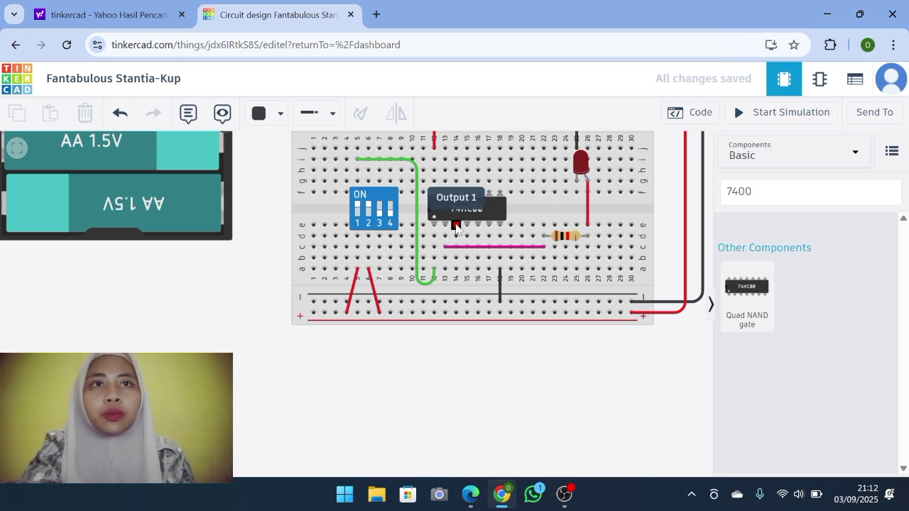
pyautogui.click(444, 248)
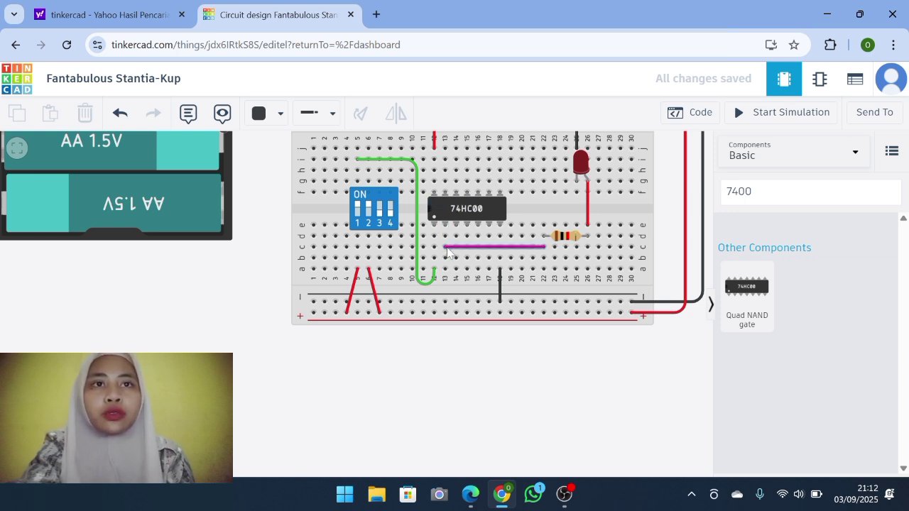
pyautogui.moveTo(445, 249)
pyautogui.mouseDown()
pyautogui.moveTo(455, 250)
pyautogui.moveTo(432, 311)
pyautogui.moveTo(456, 248)
pyautogui.mouseUp()
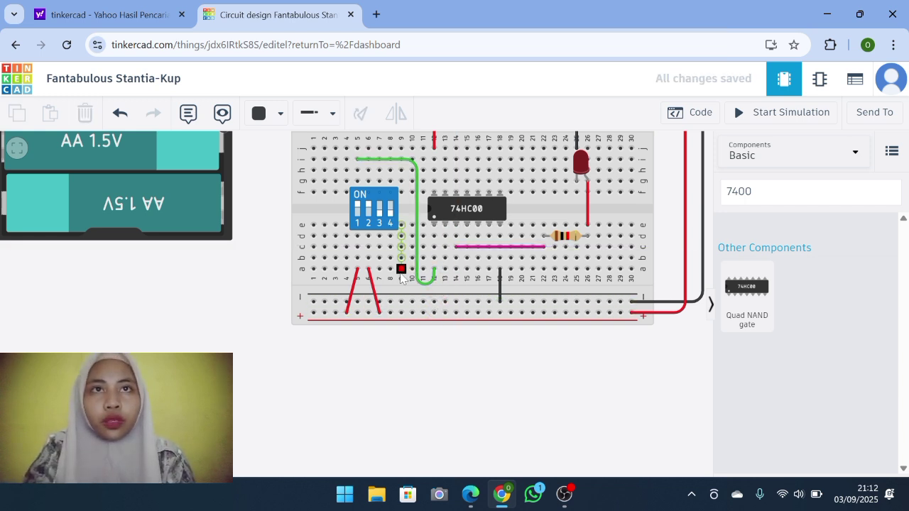
# Step: Route a purple wire from hole h5 around the outside of the green wire to hole a13, aligning its bends squarely
pyautogui.scroll(-1, 402, 268)
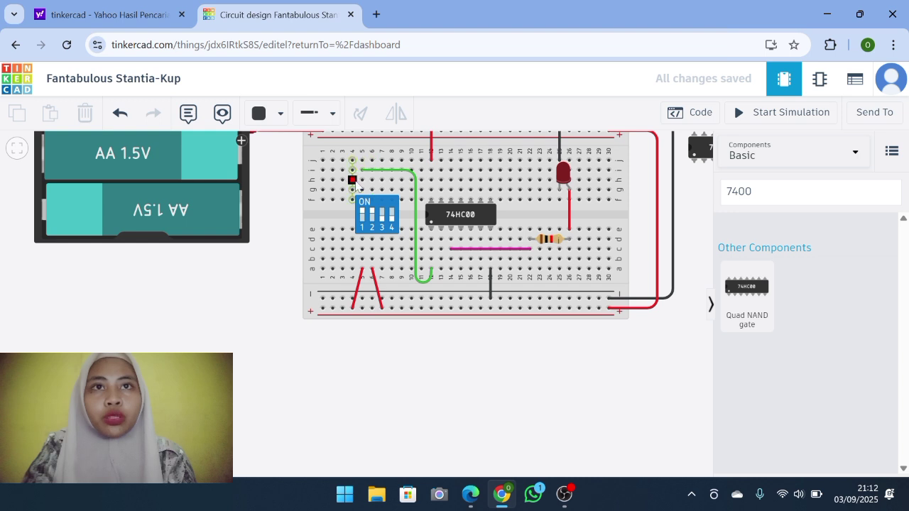
pyautogui.click(362, 180)
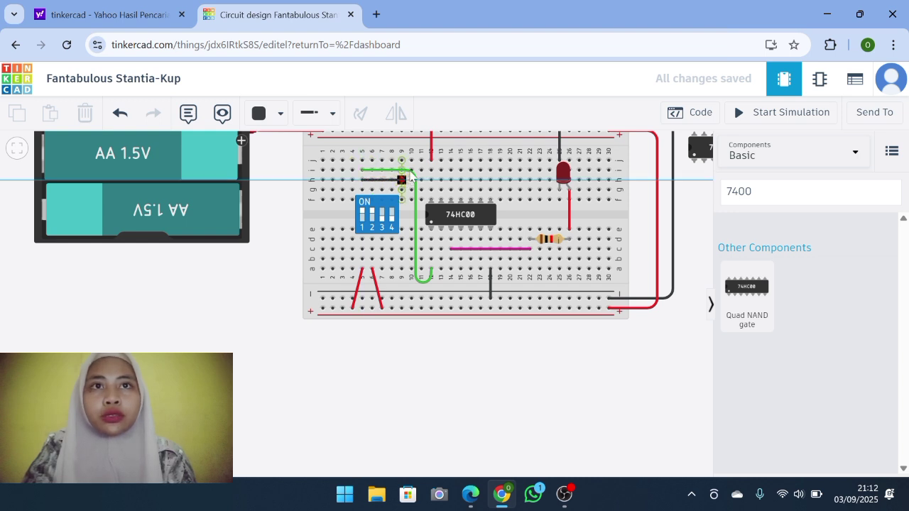
pyautogui.click(409, 149)
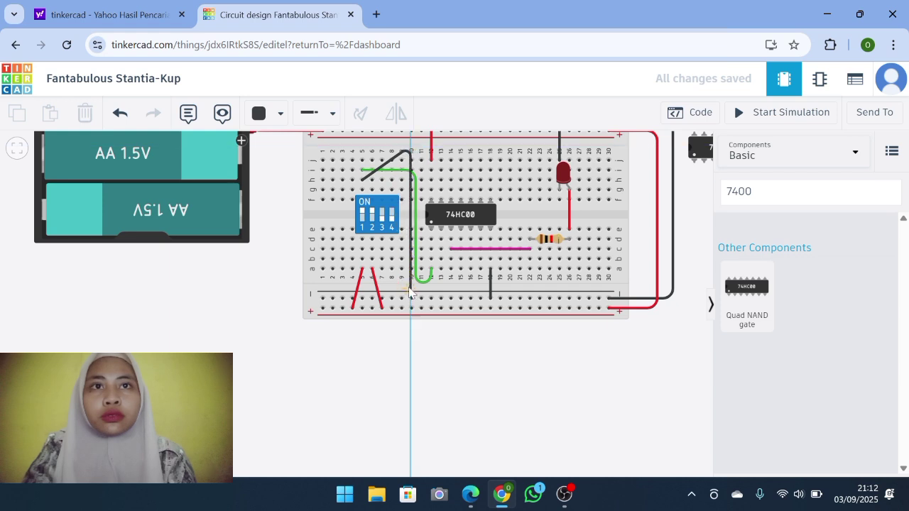
pyautogui.click(411, 288)
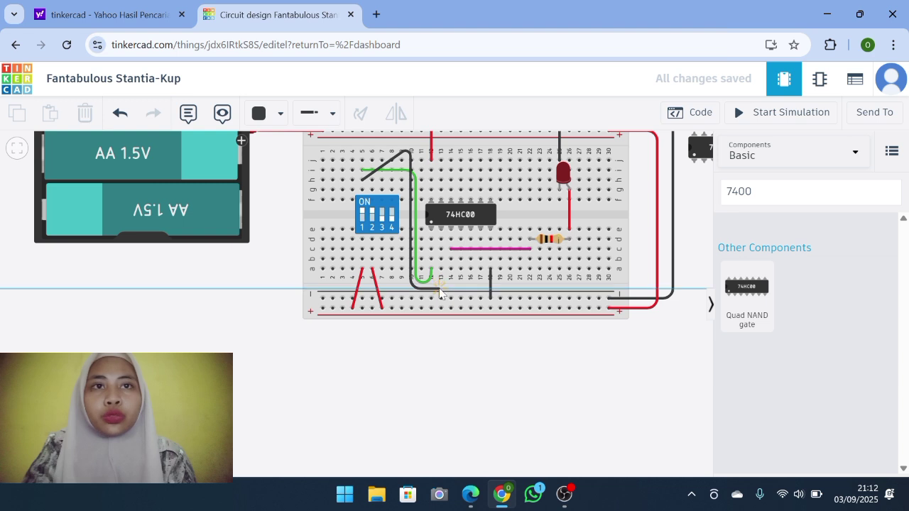
pyautogui.click(436, 288)
pyautogui.click(440, 269)
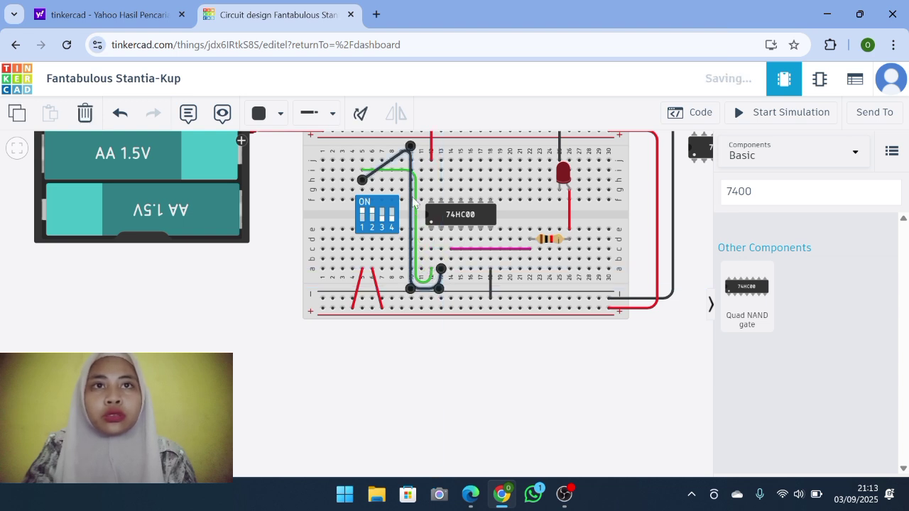
pyautogui.moveTo(411, 154); pyautogui.dragTo(411, 180)
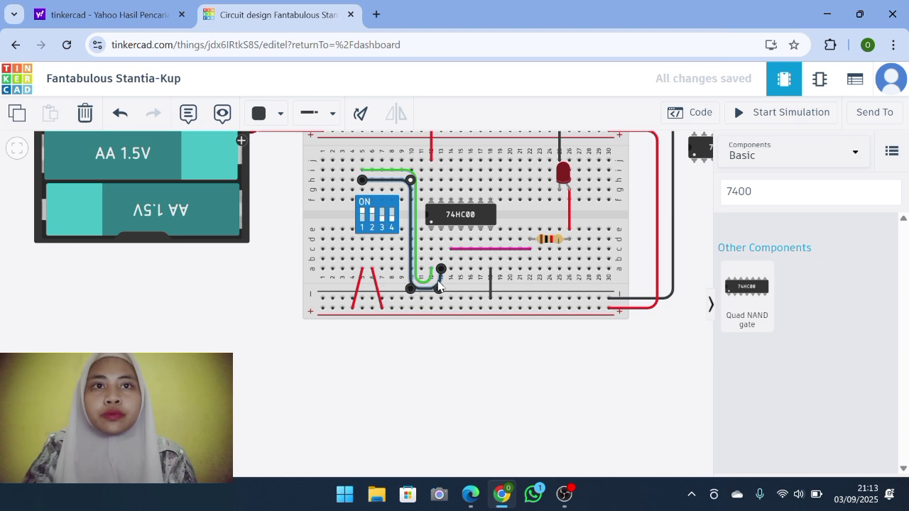
pyautogui.moveTo(440, 288); pyautogui.dragTo(441, 289)
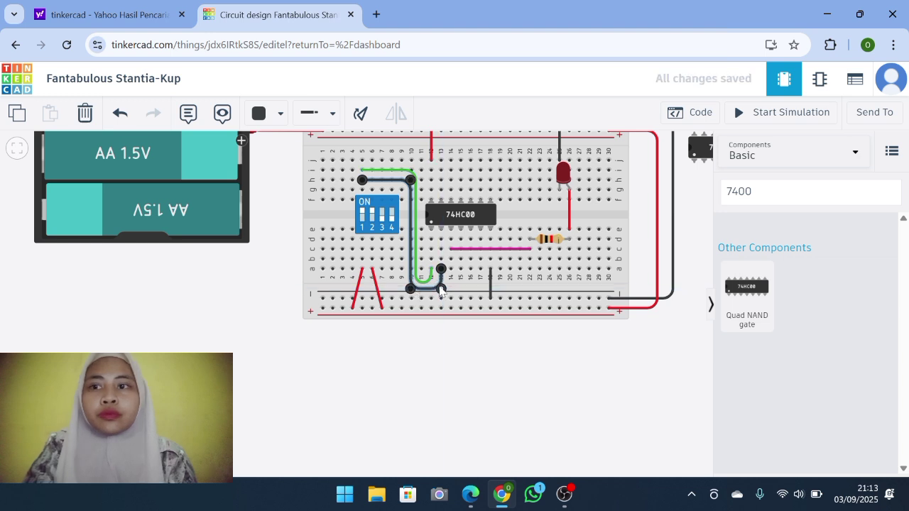
pyautogui.scroll(-1, 397, 374)
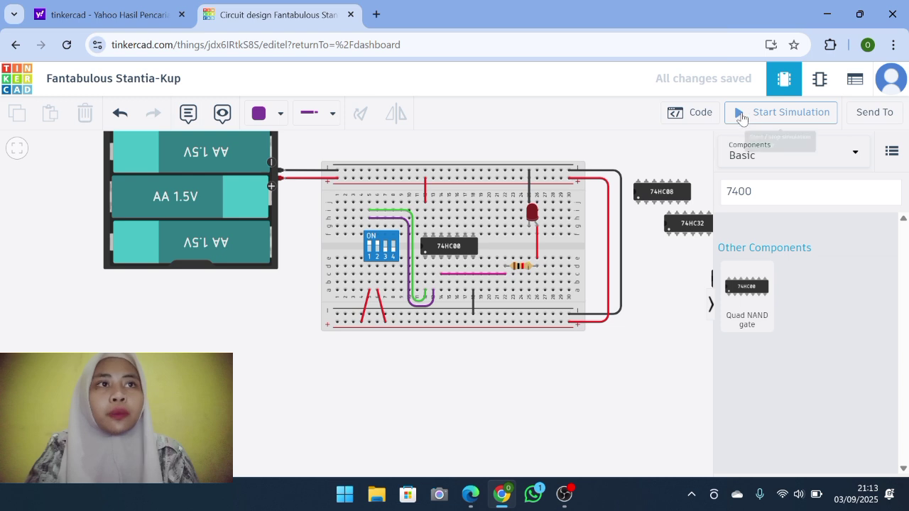
# Step: Simulate the NAND gate circuit, switching DIP switch 1 off and on again, followed by toggling DIP switch 2
pyautogui.click(739, 115)
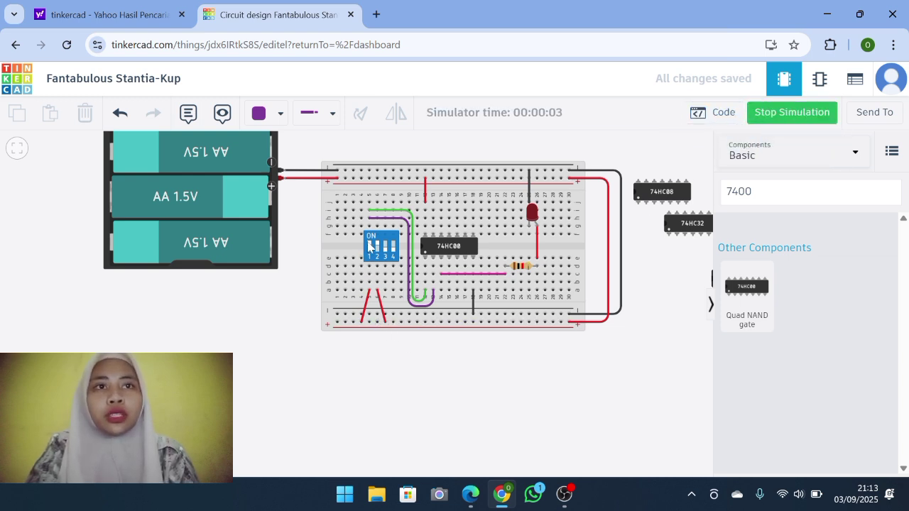
pyautogui.scroll(2, 370, 247)
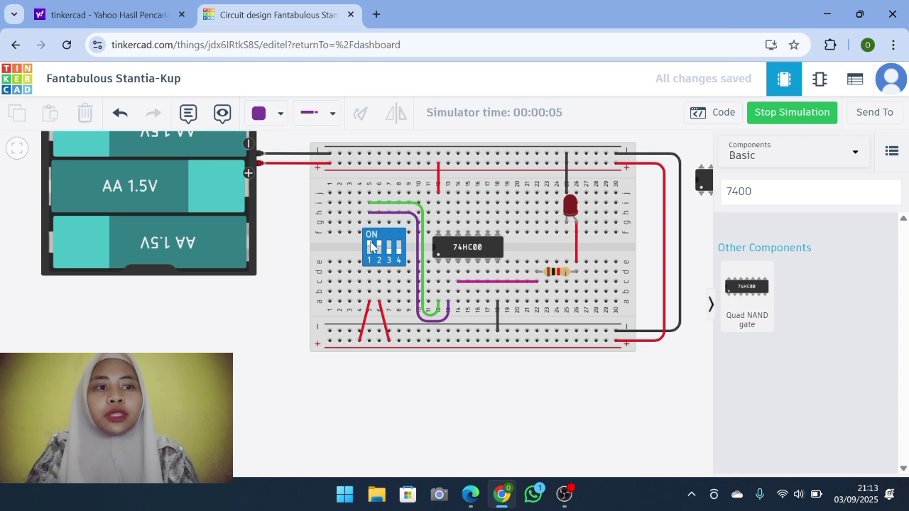
pyautogui.scroll(2, 376, 246)
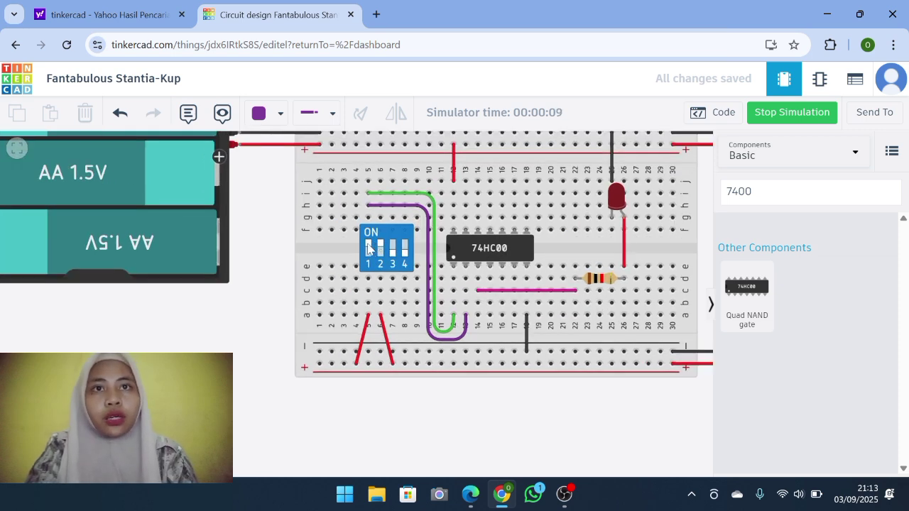
pyautogui.click(369, 247)
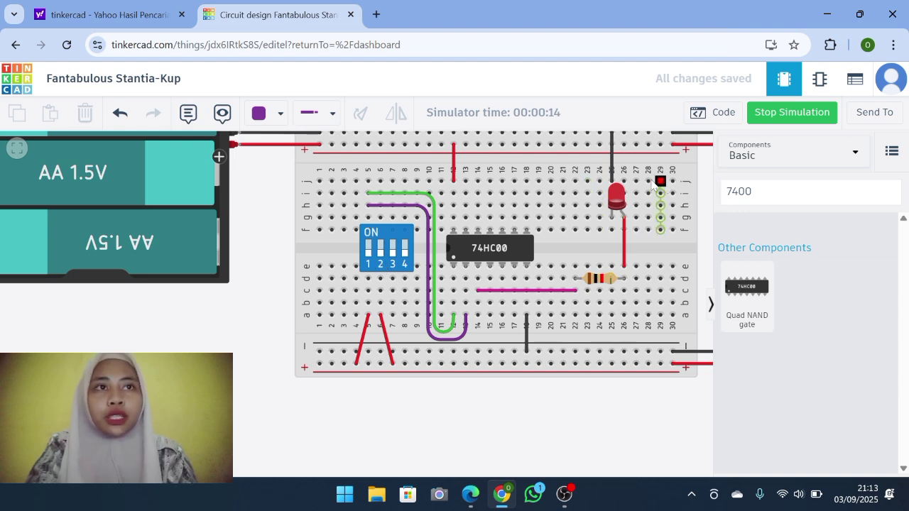
pyautogui.click(368, 256)
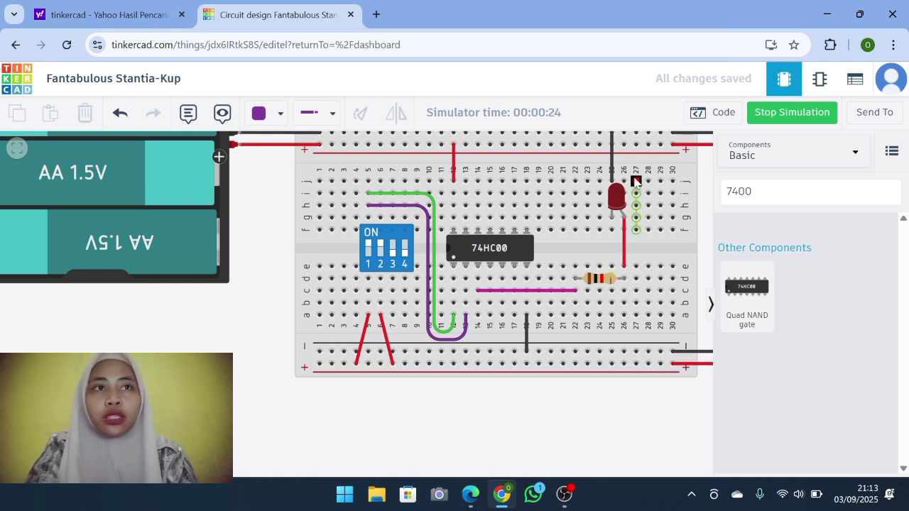
pyautogui.click(380, 246)
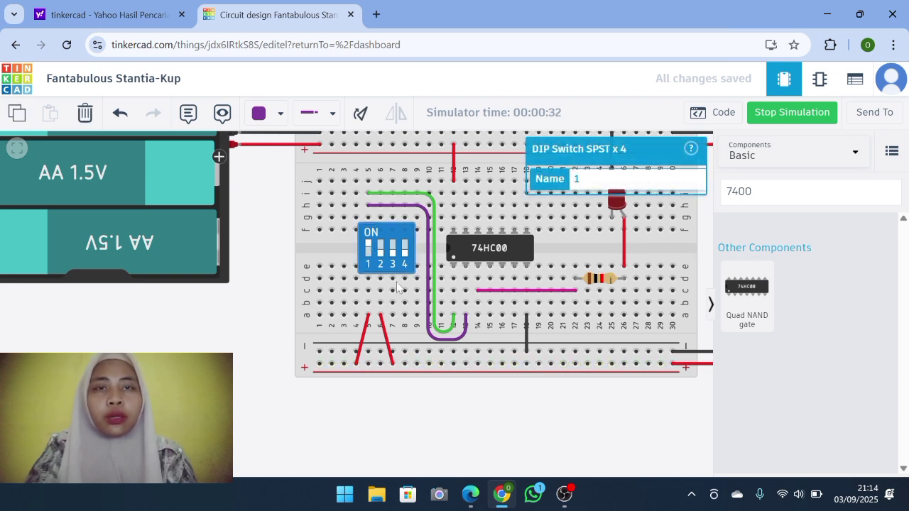
# Step: Toggle DIP switch 1 once more in the running NAND gate simulation
pyautogui.click(290, 282)
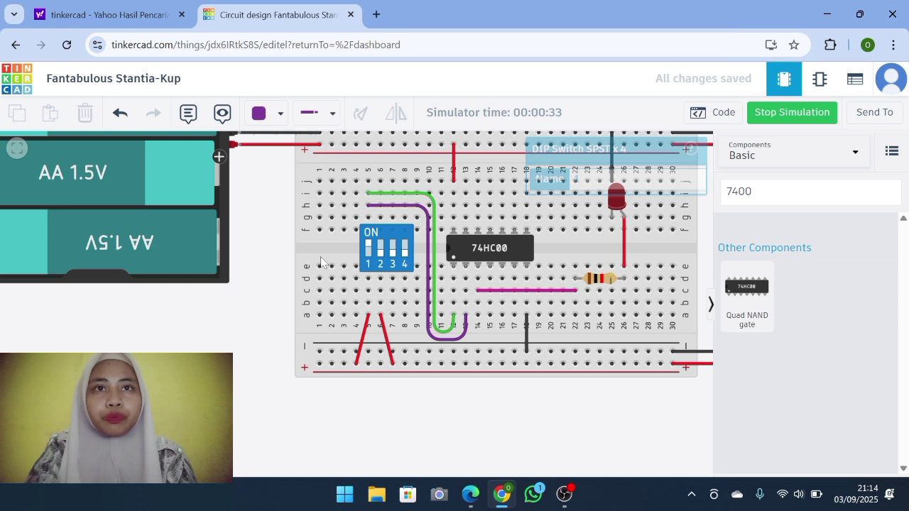
pyautogui.click(368, 249)
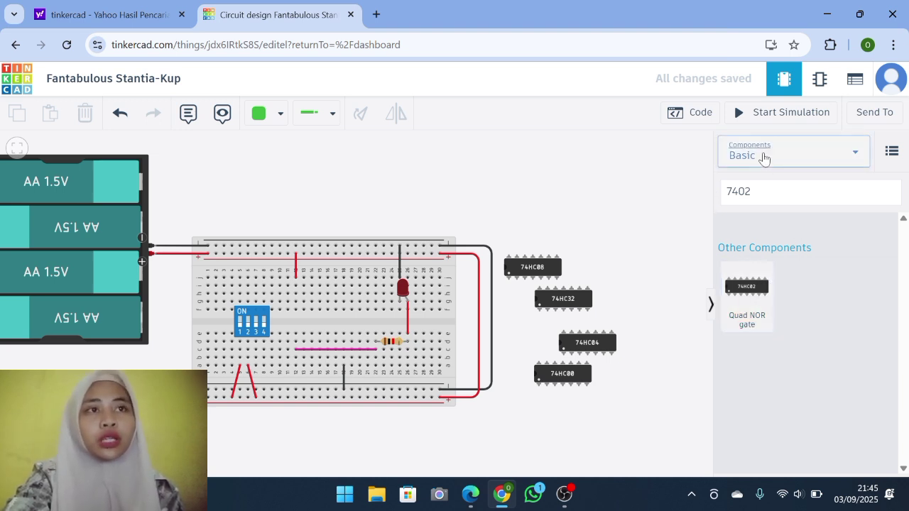
# Step: Place a 74HC02 Quad NOR gate across the breadboard's center gap with its first pin in column 12
pyautogui.moveTo(743, 292); pyautogui.dragTo(323, 326)
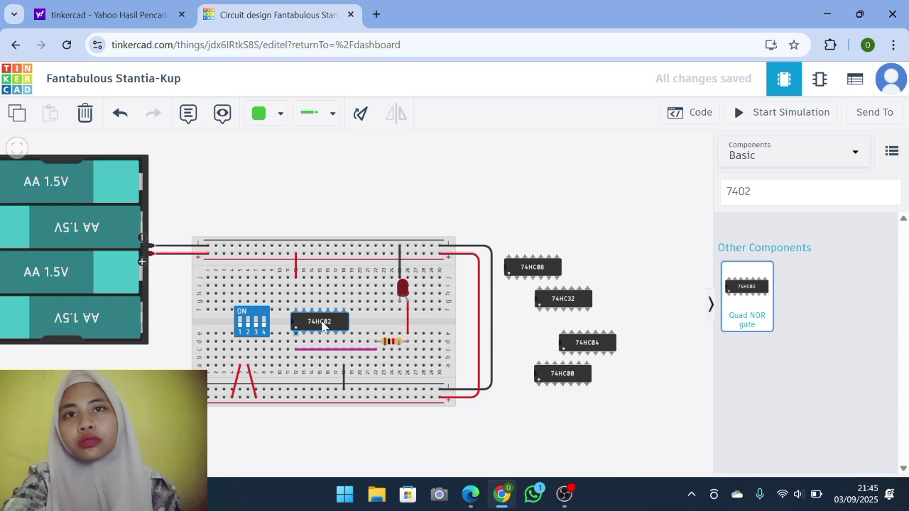
pyautogui.moveTo(323, 326); pyautogui.dragTo(322, 326)
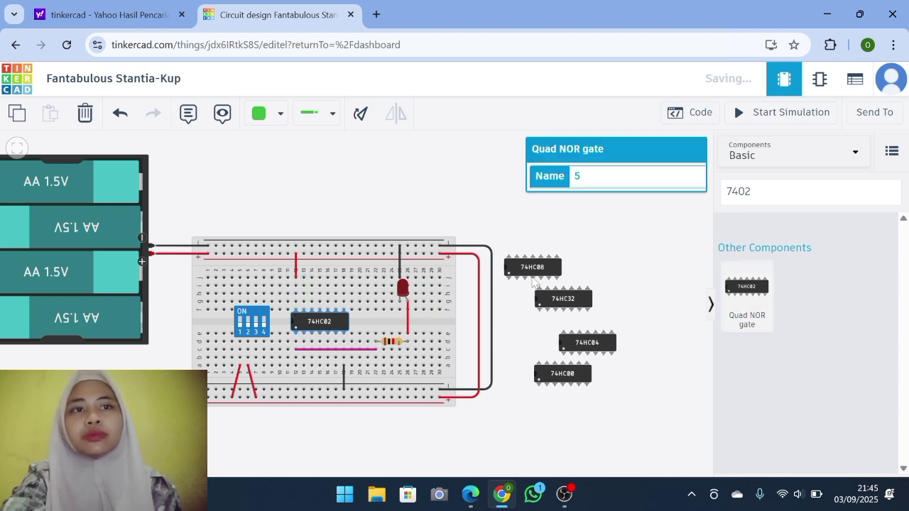
pyautogui.click(615, 250)
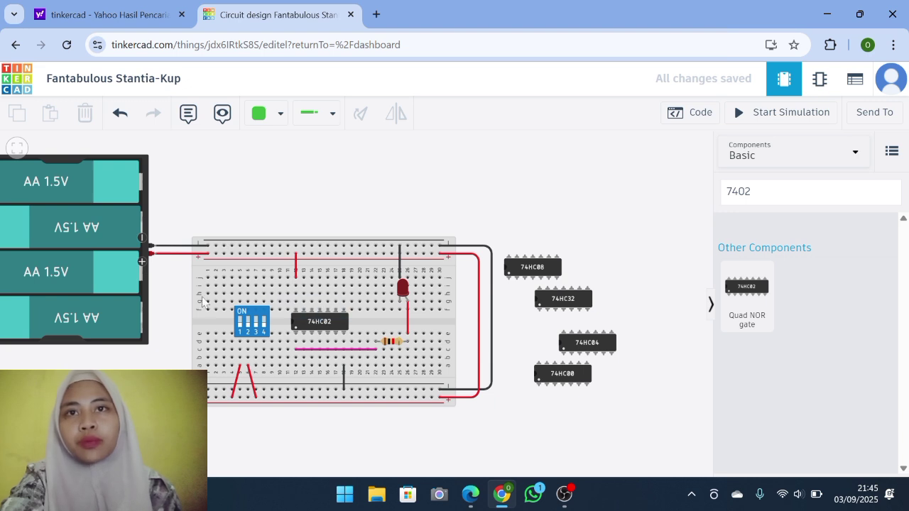
# Step: Route a green wire from hole i5 between the DIP switch and the NOR gate to hole a13
pyautogui.click(239, 287)
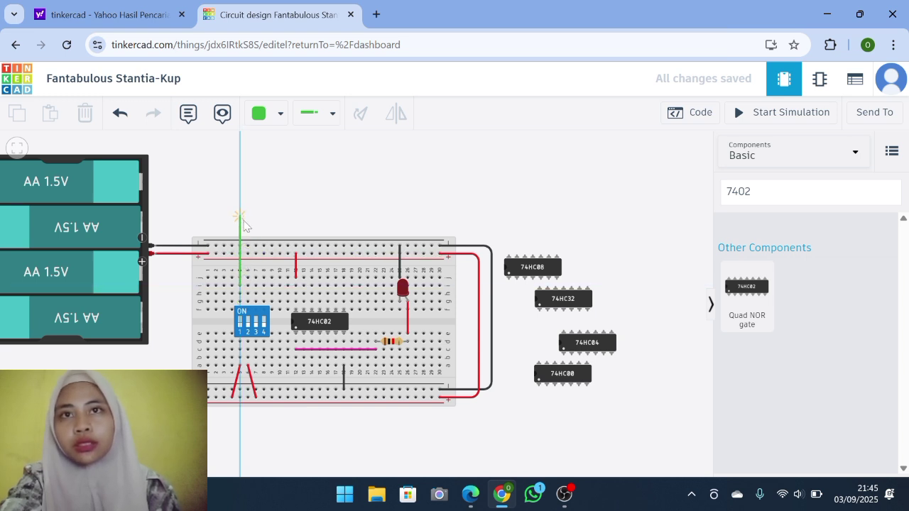
pyautogui.click(275, 264)
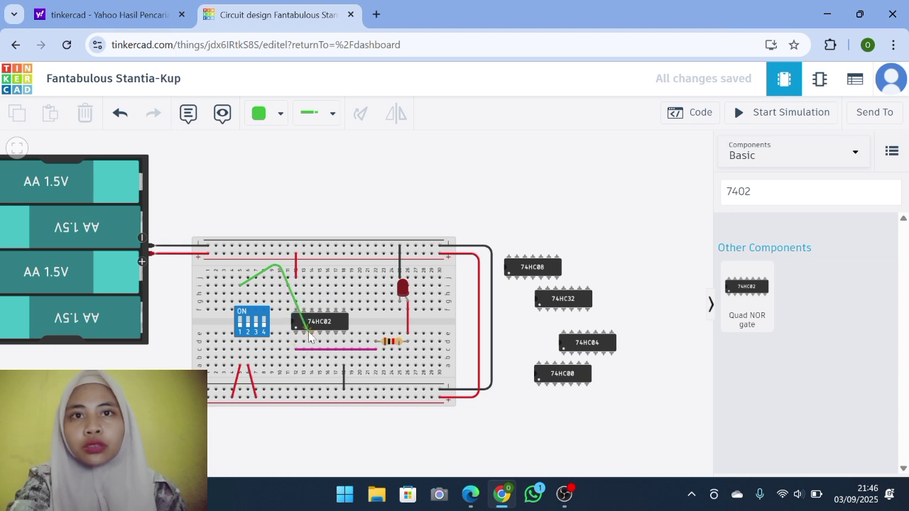
pyautogui.click(279, 376)
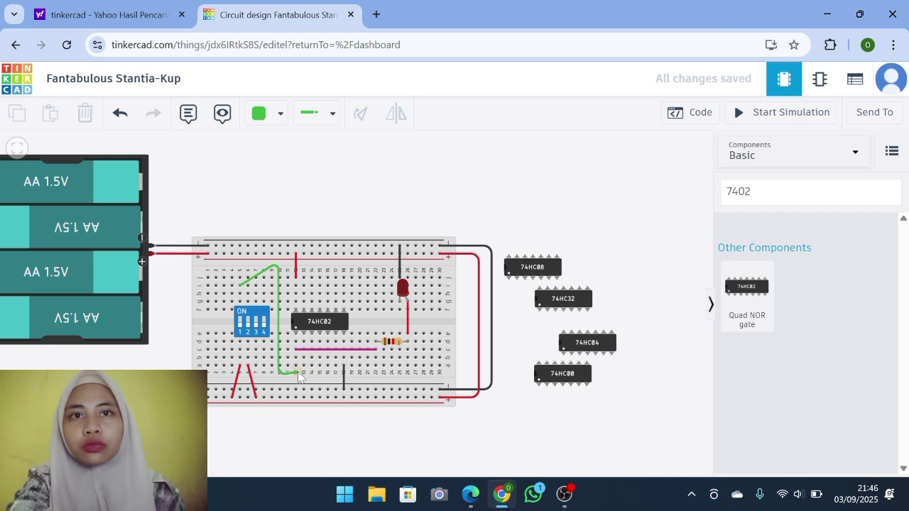
pyautogui.click(299, 375)
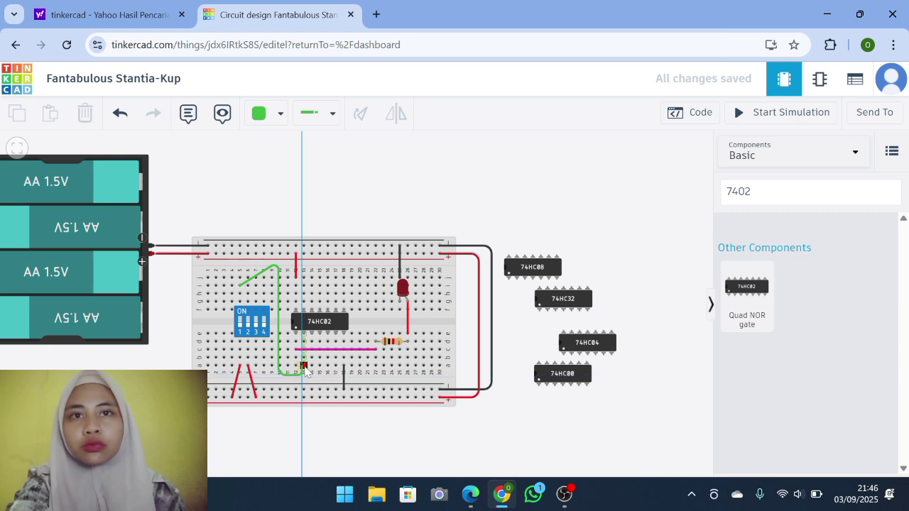
pyautogui.click(305, 371)
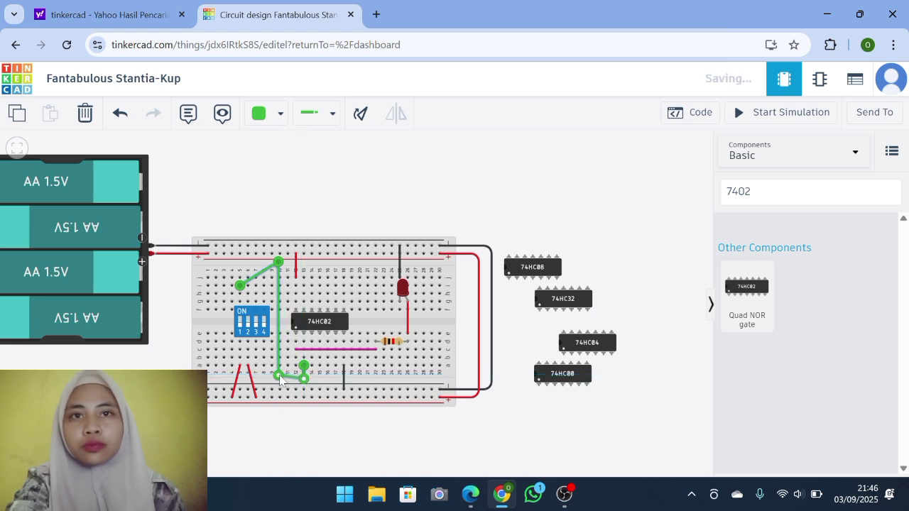
# Step: Align the green wire's bends squarely, keeping its upper run along row i and its lower run close to row a
pyautogui.moveTo(278, 375); pyautogui.dragTo(303, 372)
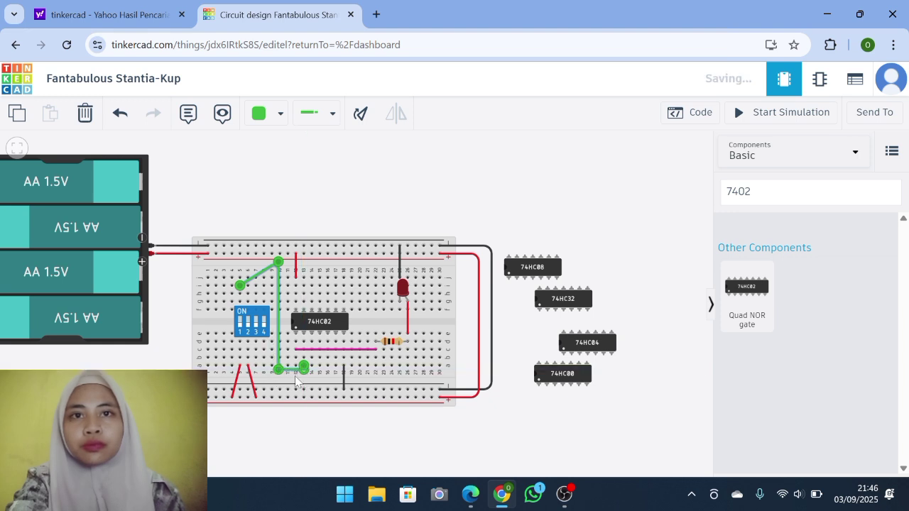
pyautogui.click(298, 376)
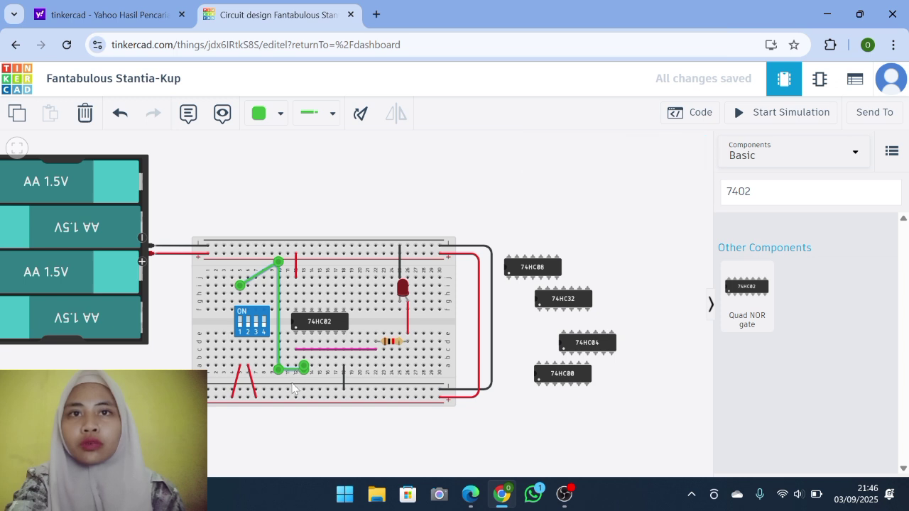
pyautogui.click(294, 382)
pyautogui.click(245, 288)
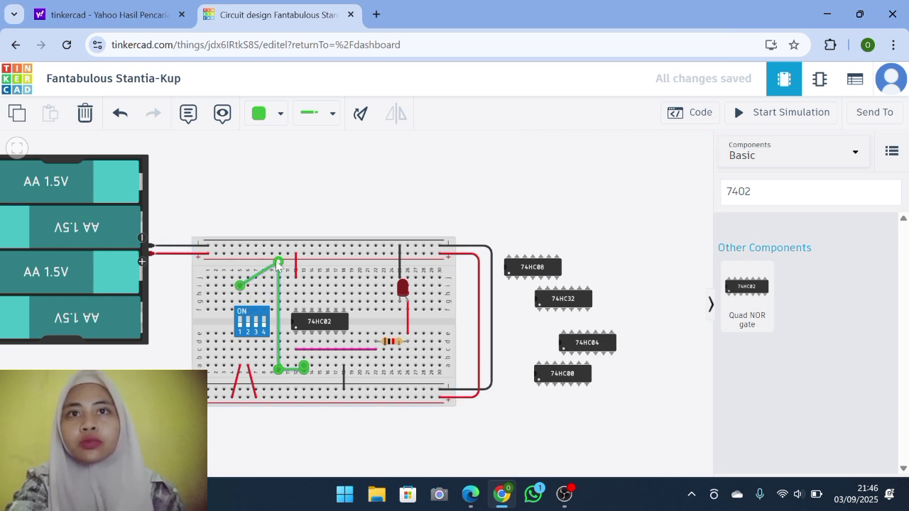
pyautogui.moveTo(278, 263); pyautogui.dragTo(277, 286)
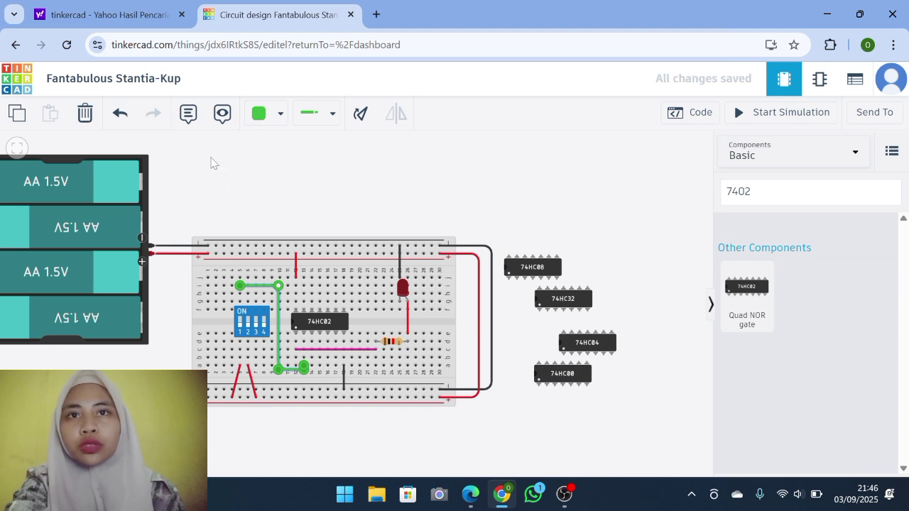
pyautogui.click(247, 203)
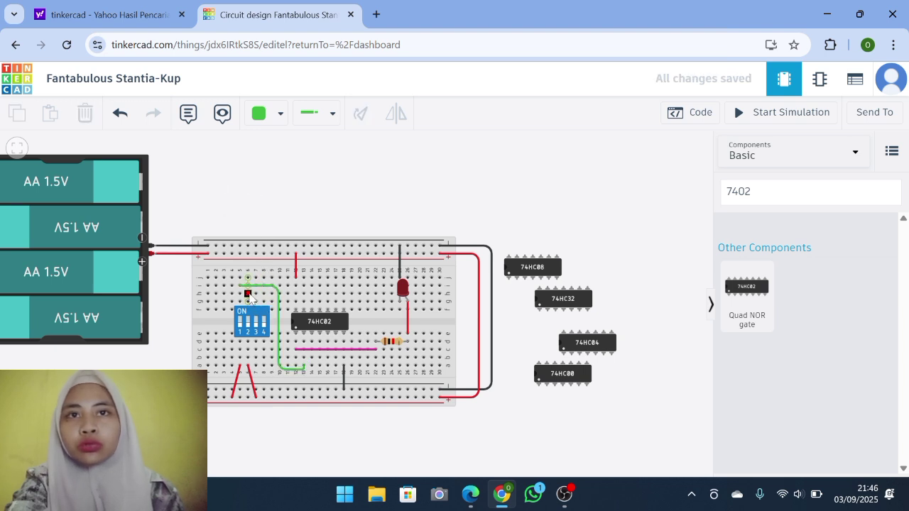
# Step: Route a purple wire from hole h6 around the outside of the green wire to hole a14
pyautogui.click(248, 294)
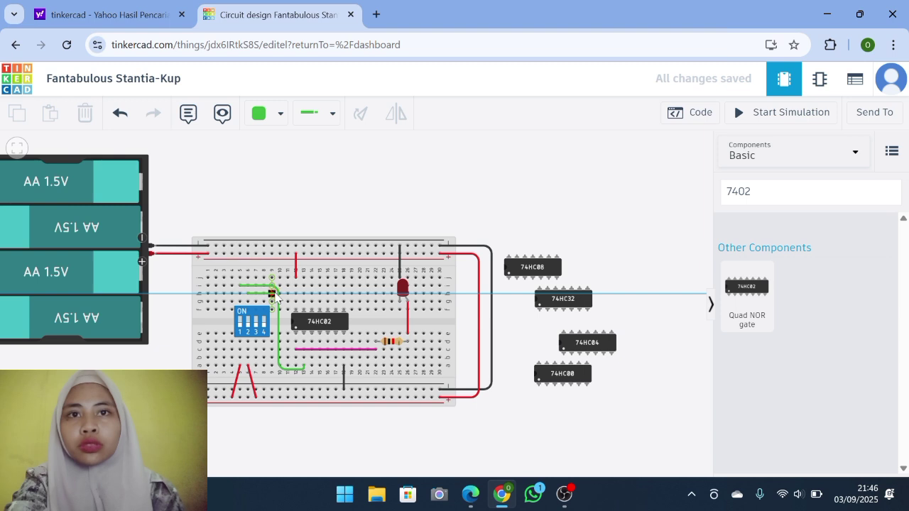
pyautogui.click(274, 258)
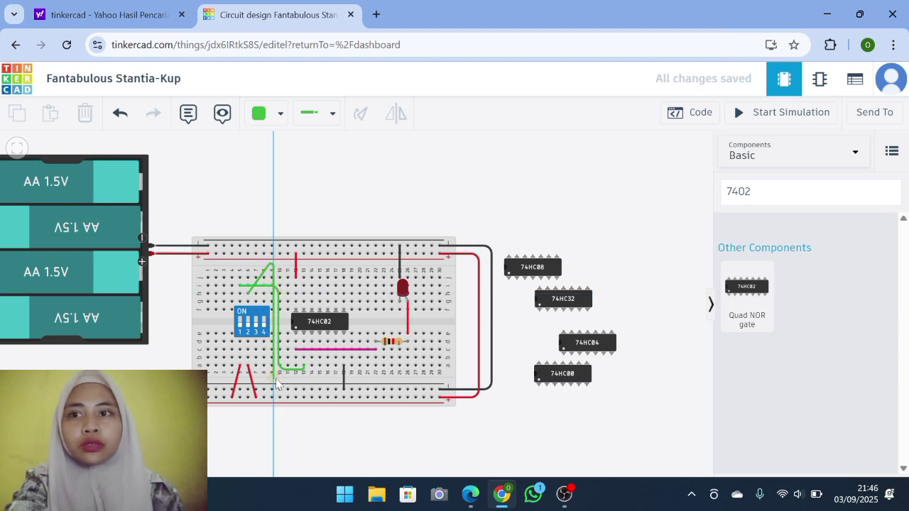
pyautogui.click(311, 364)
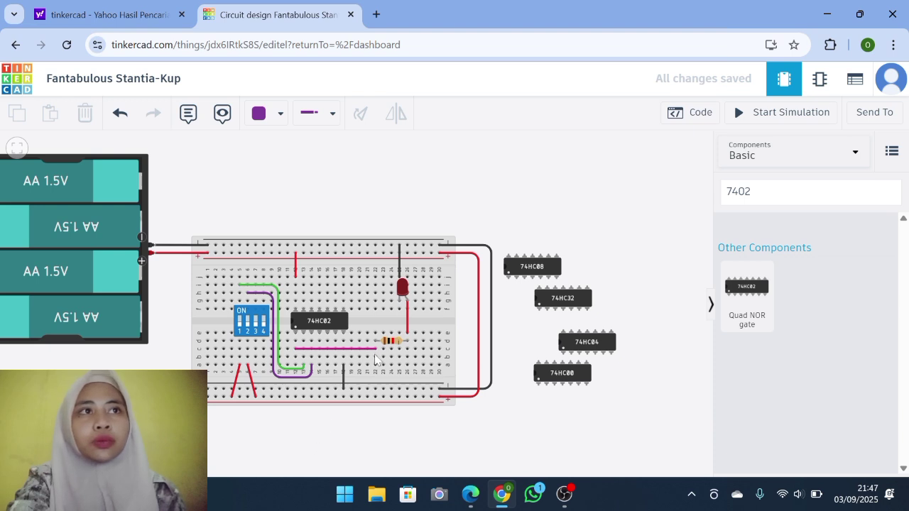
# Step: Simulate the NOR gate circuit and test it by toggling DIP switches 1 and 2
pyautogui.click(762, 115)
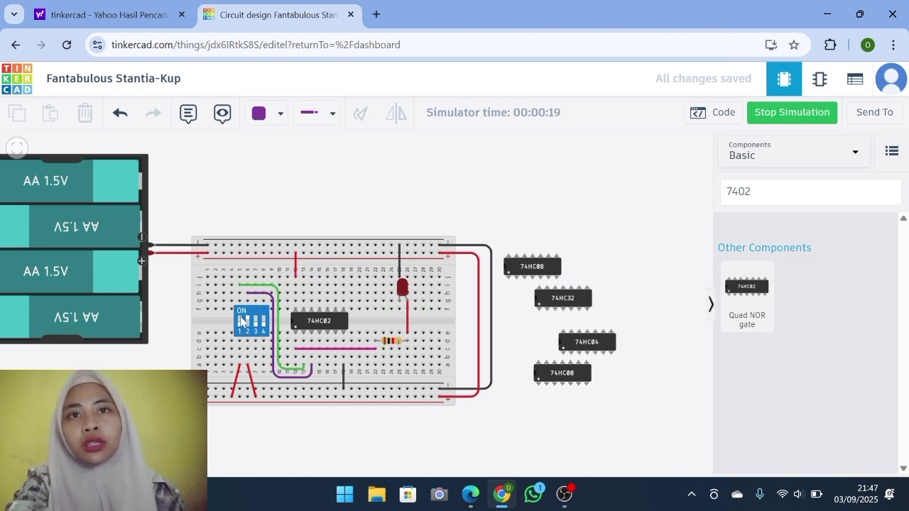
pyautogui.click(243, 323)
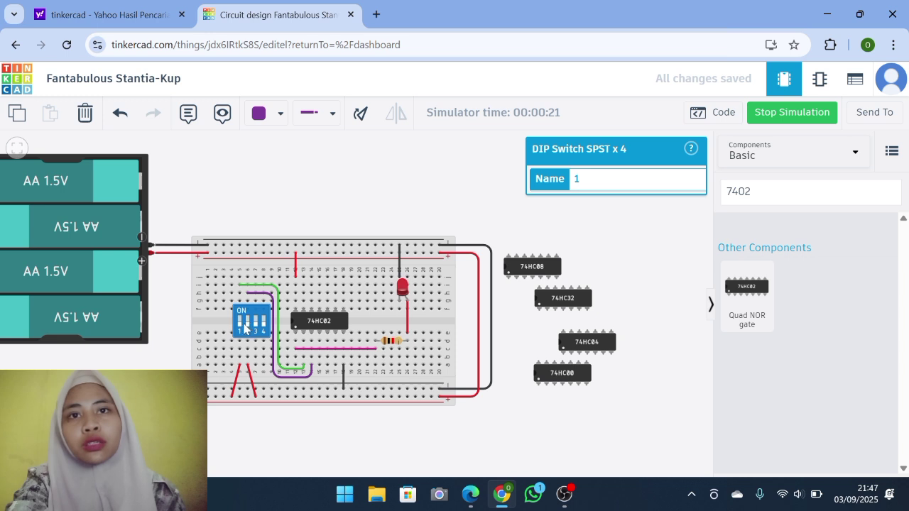
pyautogui.click(241, 323)
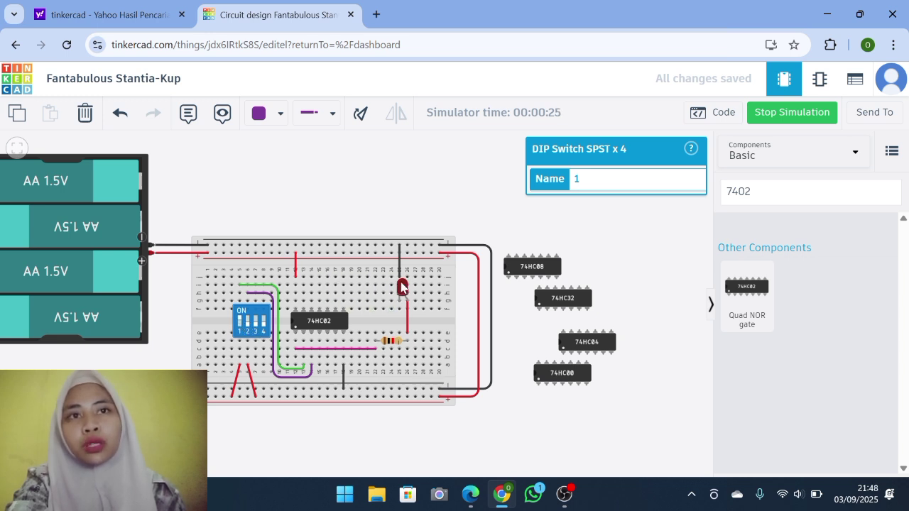
pyautogui.click(248, 325)
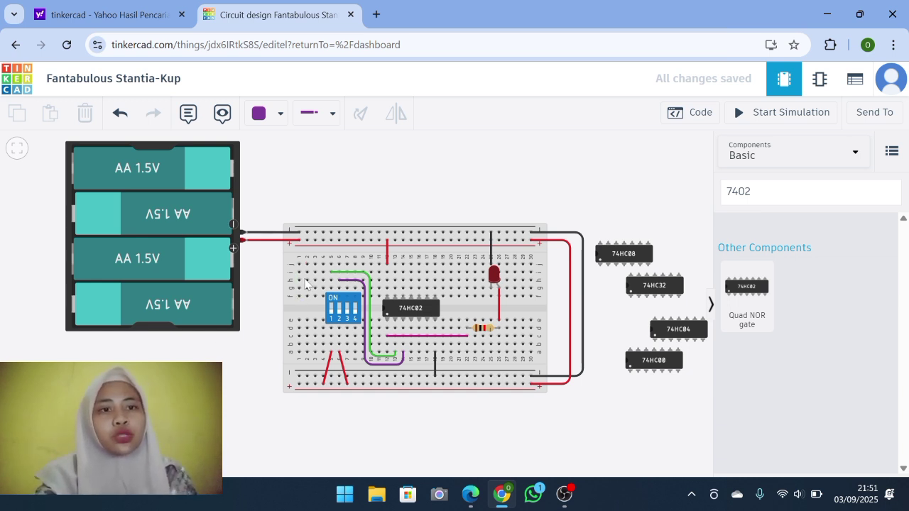
# Step: Move the 74HC02 off the breadboard and put a 74HC86 Quad XOR gate, found by searching for 7486, in its place
pyautogui.click(753, 192)
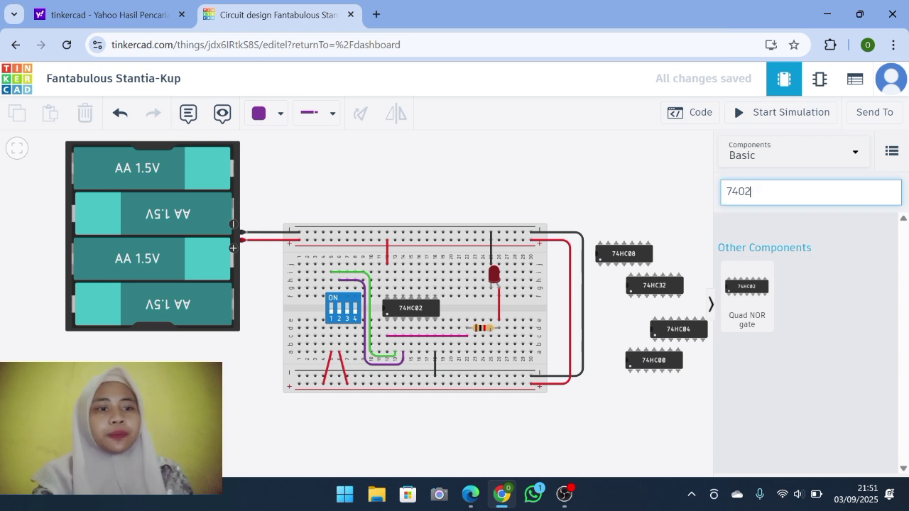
pyautogui.write('/')
pyautogui.press('BackSpace')
pyautogui.press('BackSpace')
pyautogui.press('BackSpace')
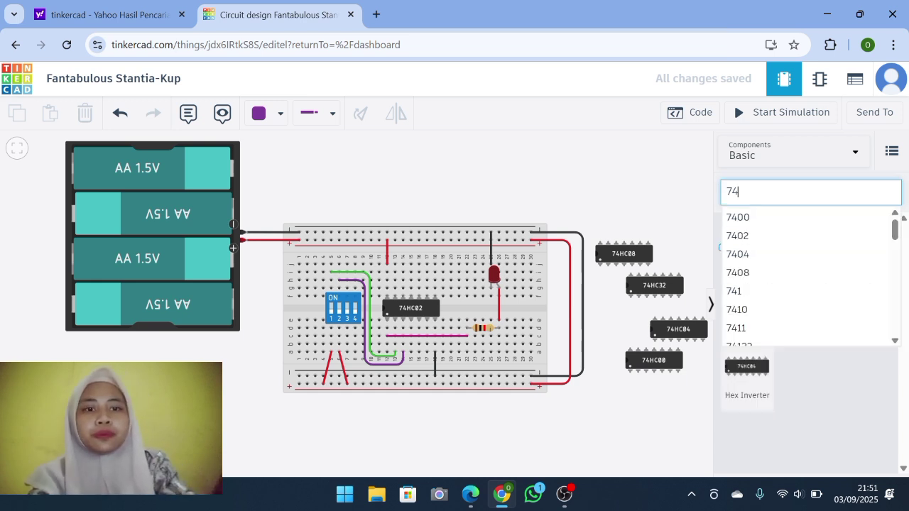
pyautogui.write('86')
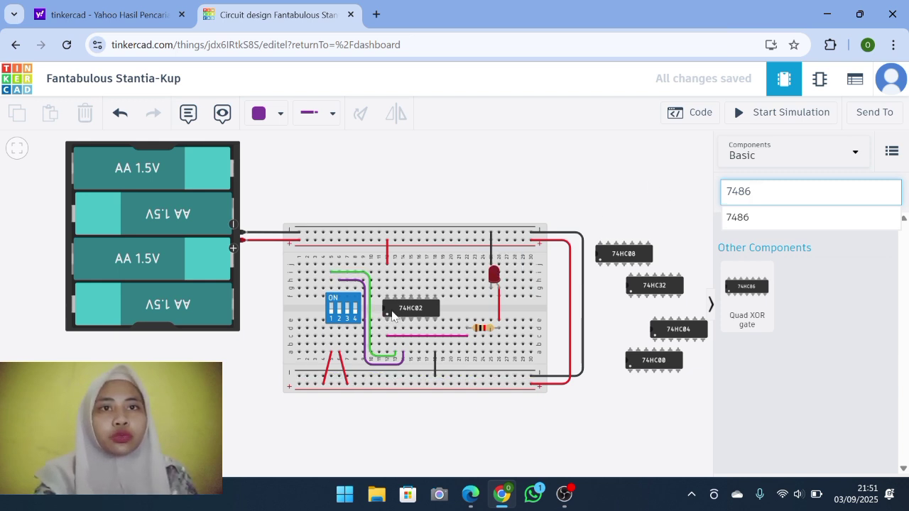
pyautogui.click(420, 314)
pyautogui.moveTo(426, 310); pyautogui.dragTo(683, 429)
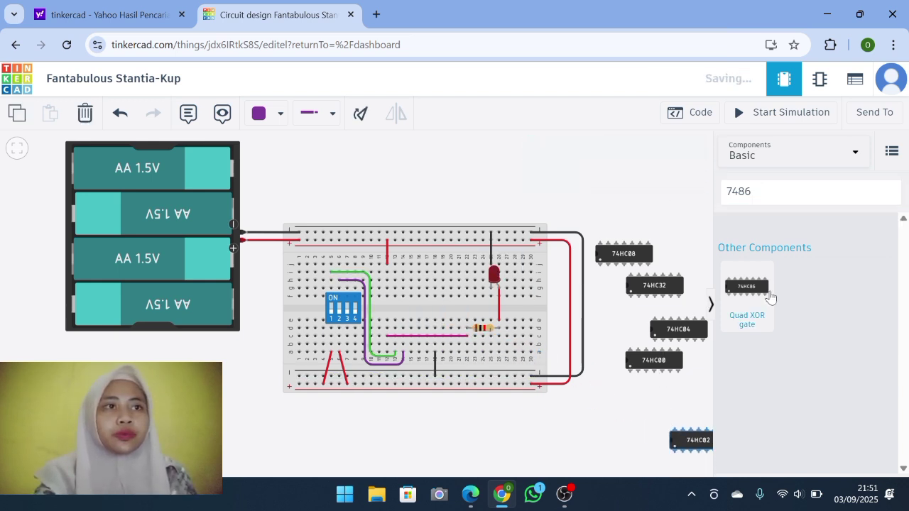
pyautogui.moveTo(747, 288); pyautogui.dragTo(414, 313)
pyautogui.click(426, 426)
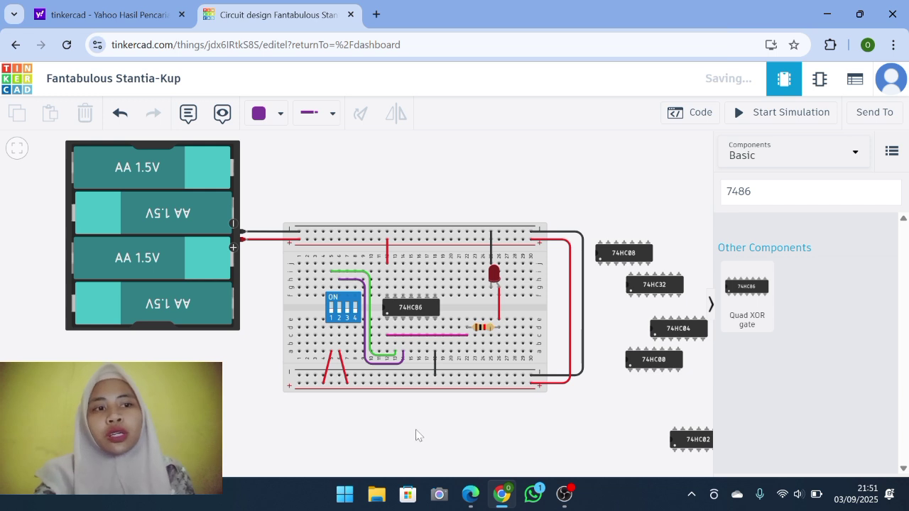
# Step: Move the pink wire's chip-side end from hole c12 to c14, in line with the XOR gate's third pin
pyautogui.click(392, 337)
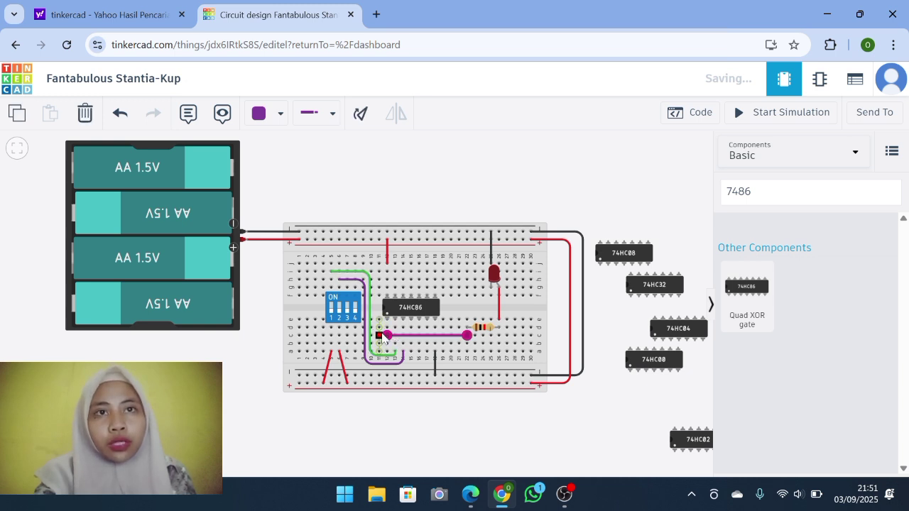
pyautogui.moveTo(385, 338); pyautogui.dragTo(403, 341)
pyautogui.click(416, 412)
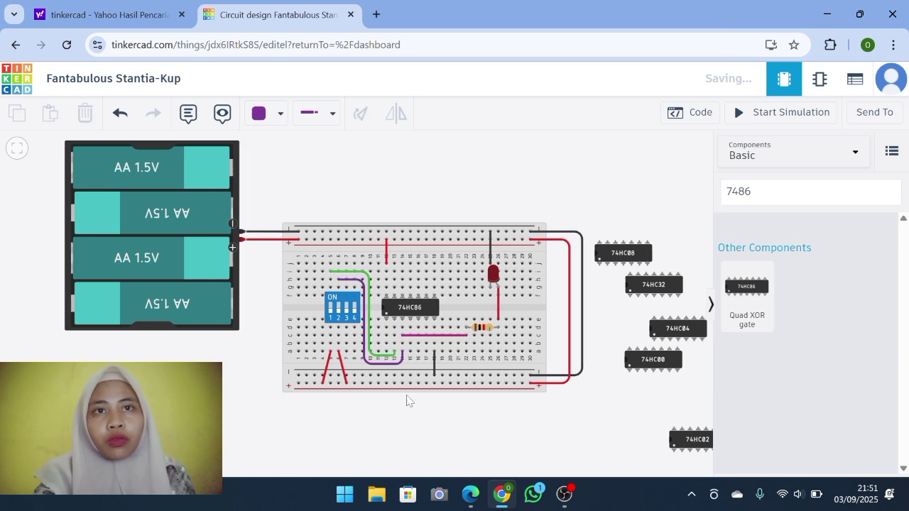
# Step: Delete the green wire running from hole i5 to hole a13
pyautogui.click(387, 360)
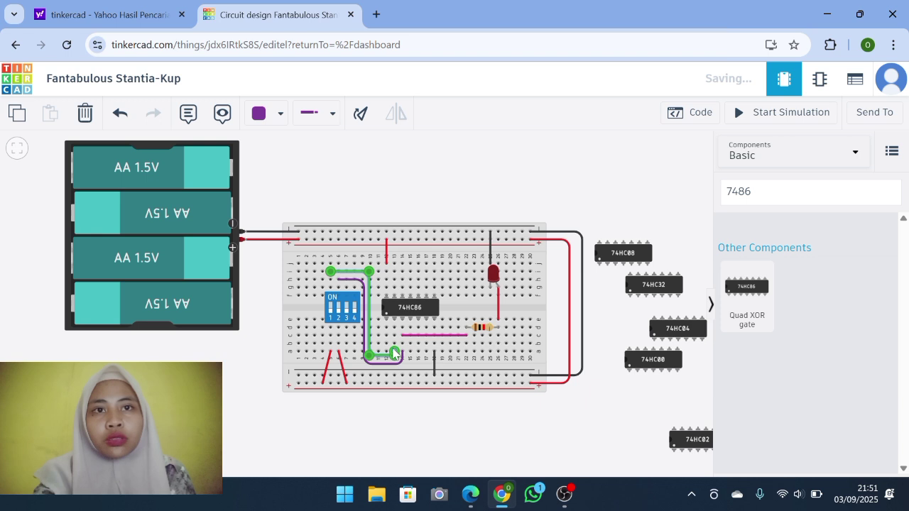
pyautogui.press('Delete')
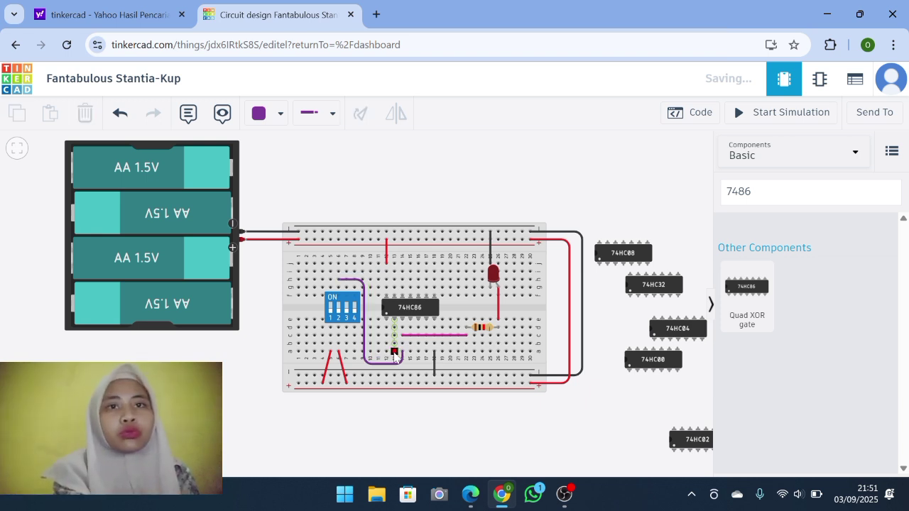
pyautogui.click(330, 272)
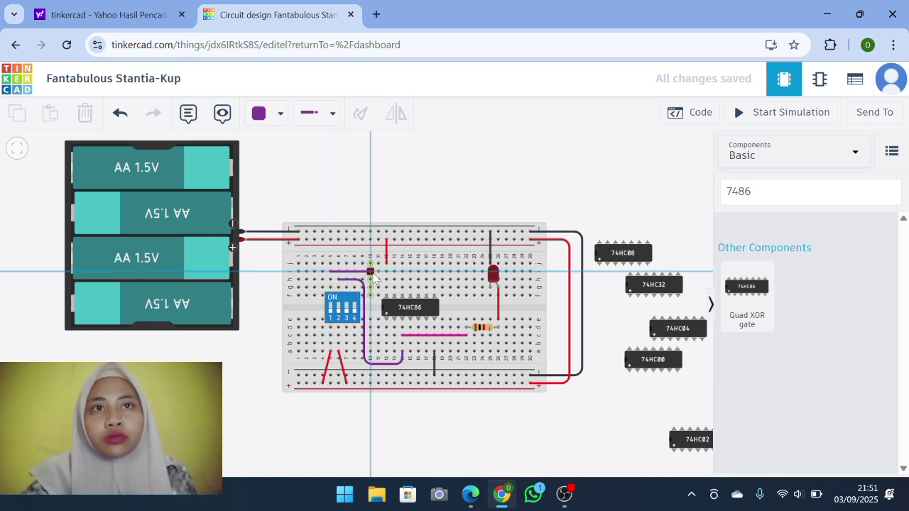
pyautogui.click(371, 272)
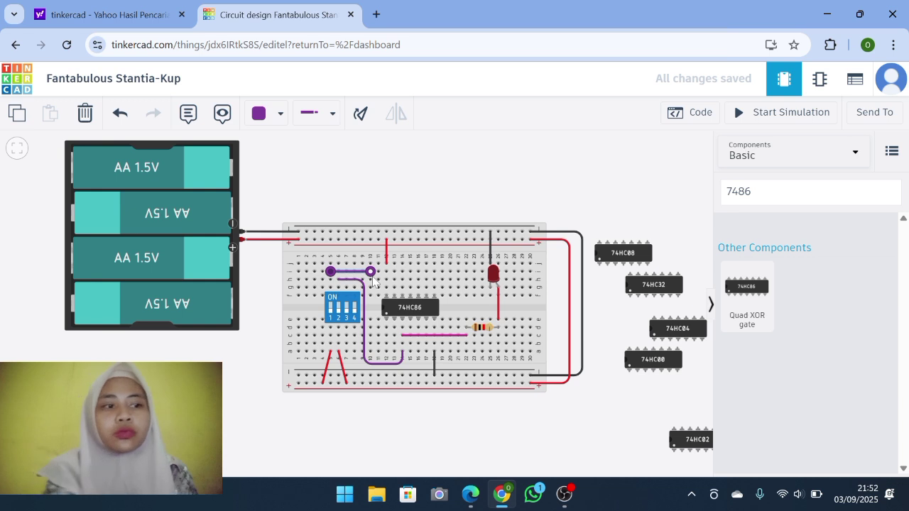
pyautogui.press('Delete')
pyautogui.click(373, 280)
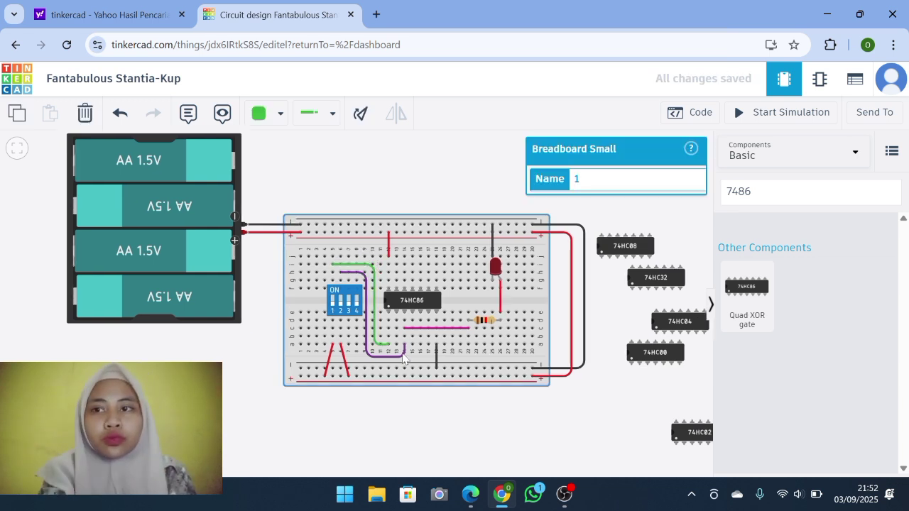
# Step: Delete the purple wire running from hole h6 to hole a14
pyautogui.click(404, 349)
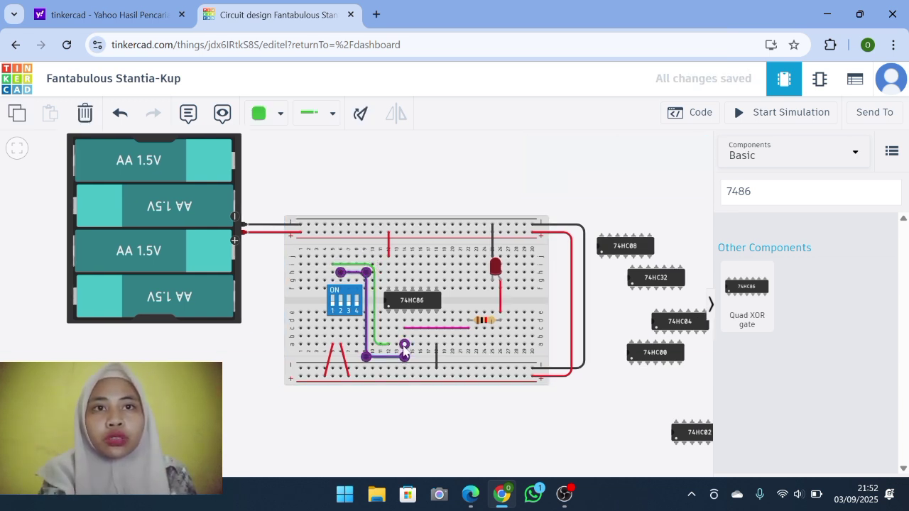
pyautogui.moveTo(403, 348)
pyautogui.mouseDown()
pyautogui.moveTo(406, 357)
pyautogui.moveTo(404, 350)
pyautogui.mouseUp()
pyautogui.click(404, 351)
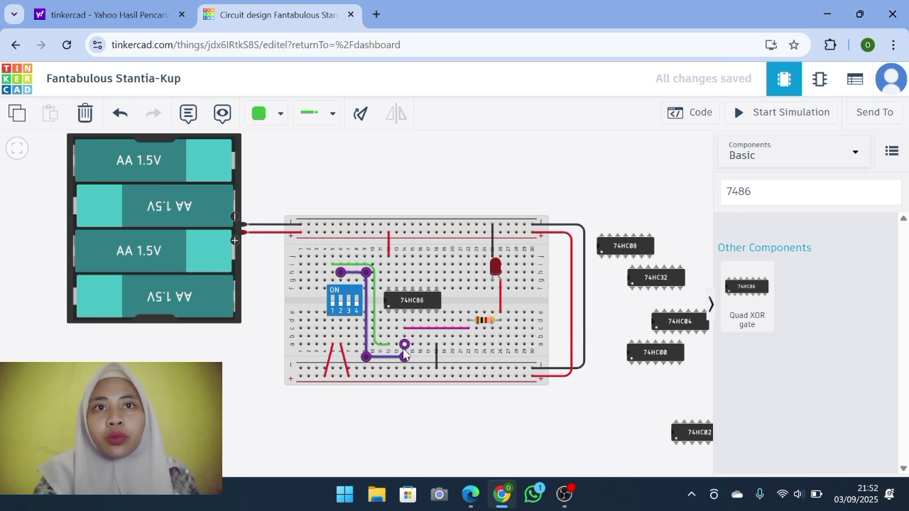
pyautogui.moveTo(405, 347); pyautogui.dragTo(405, 357)
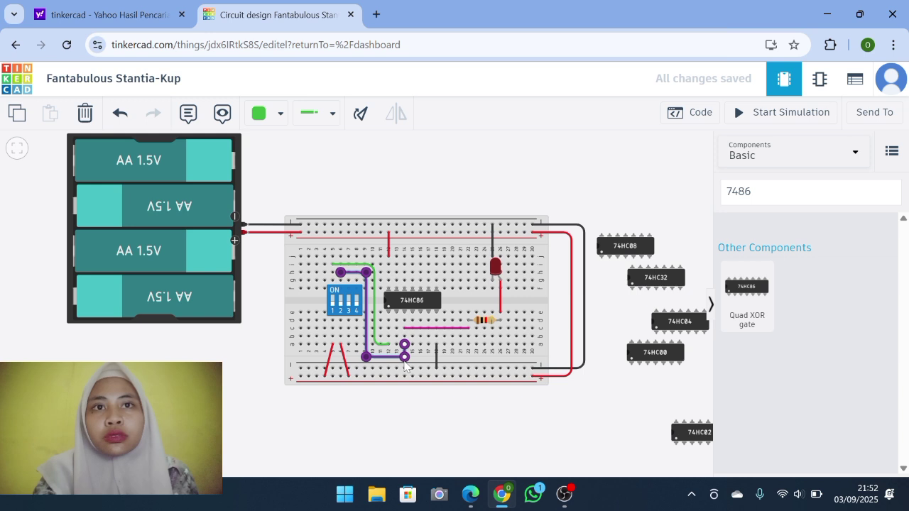
pyautogui.press('Delete')
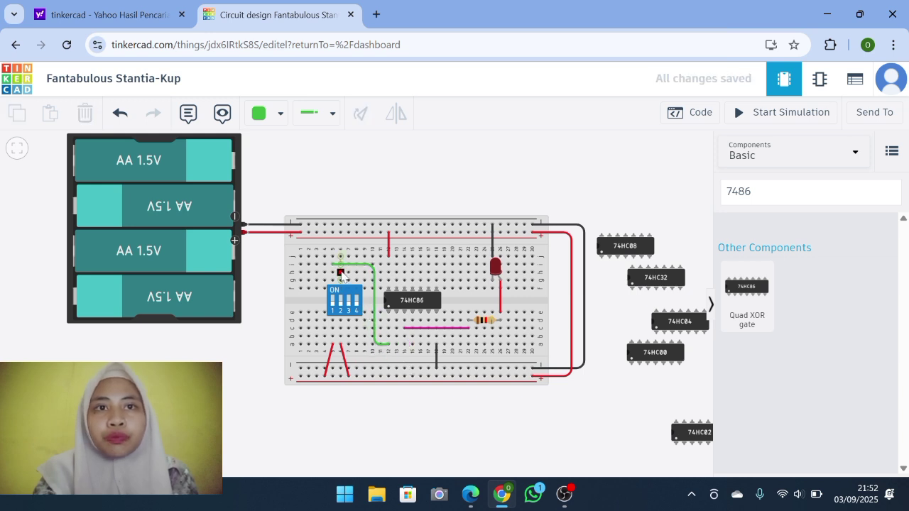
# Step: Draw a bent wire around the DIP switch from hole h6 to hole a13 and colour it purple
pyautogui.moveTo(341, 275); pyautogui.dragTo(397, 354)
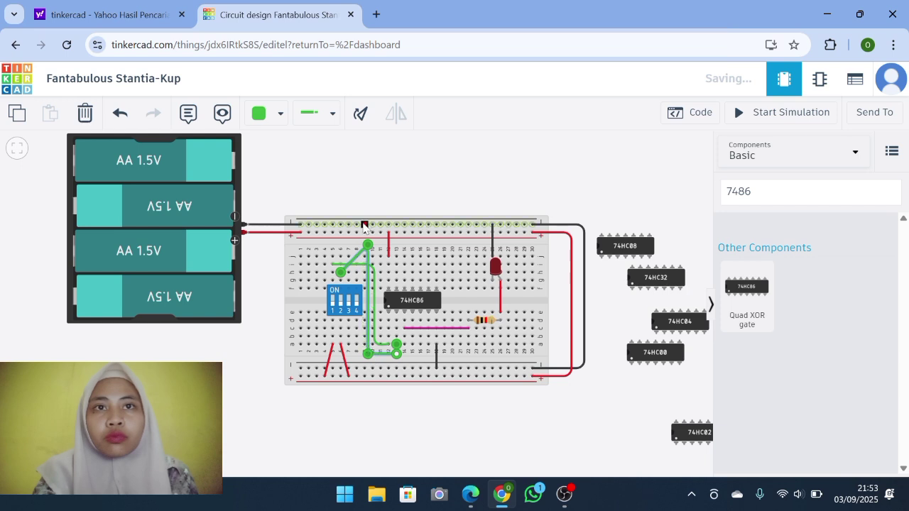
pyautogui.moveTo(368, 247); pyautogui.dragTo(368, 272)
pyautogui.click(277, 114)
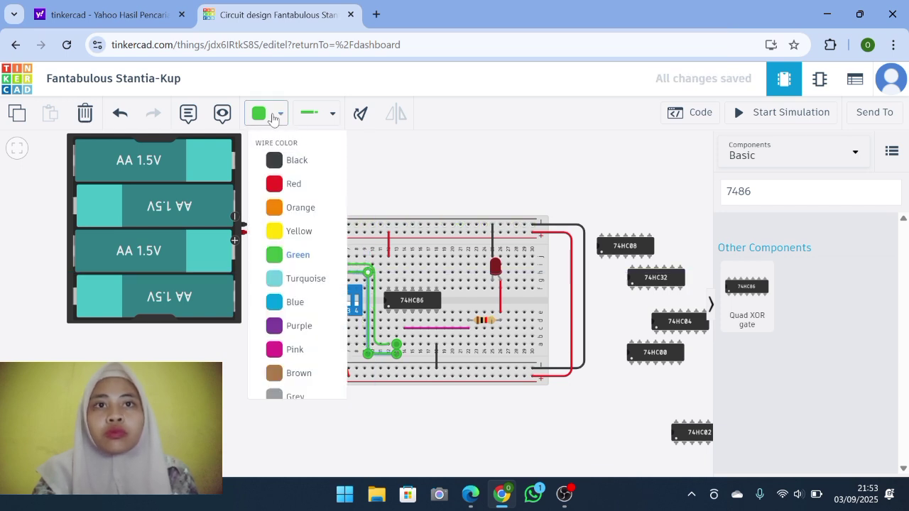
pyautogui.click(298, 334)
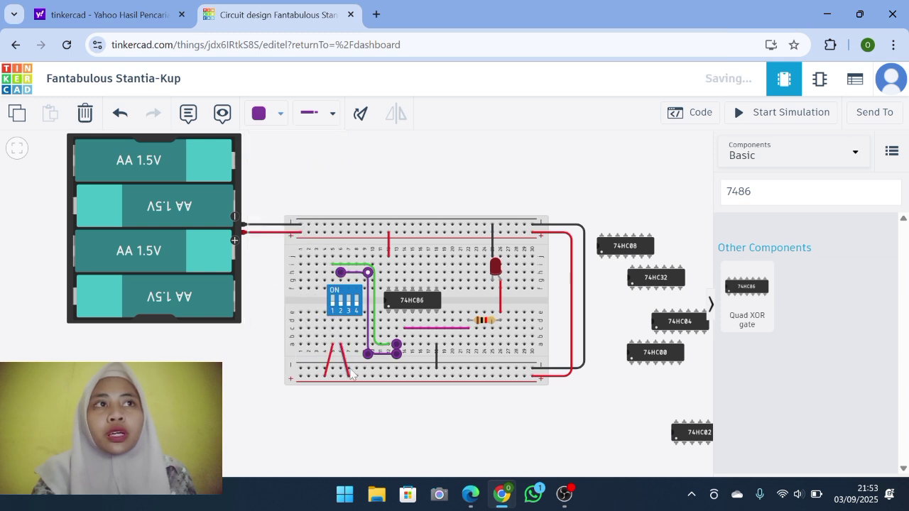
pyautogui.click(389, 426)
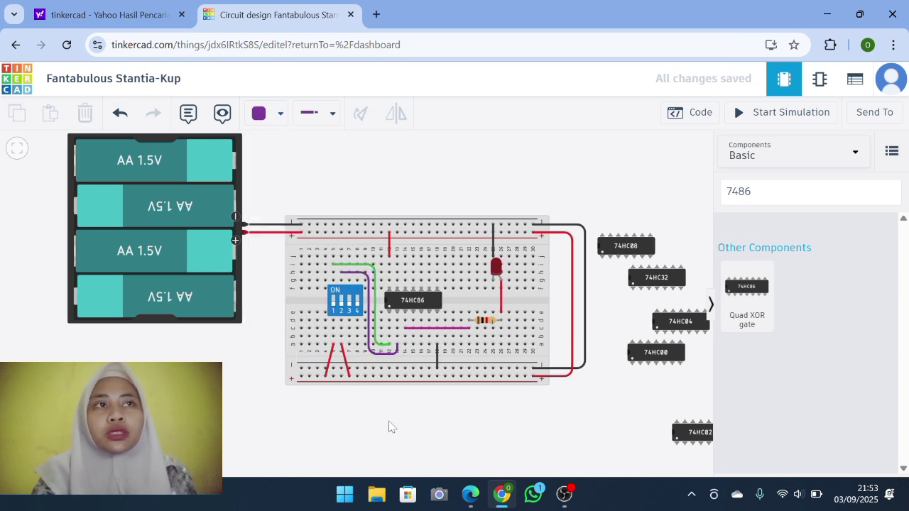
# Step: Simulate the XOR gate circuit and toggle DIP switch 1
pyautogui.click(755, 112)
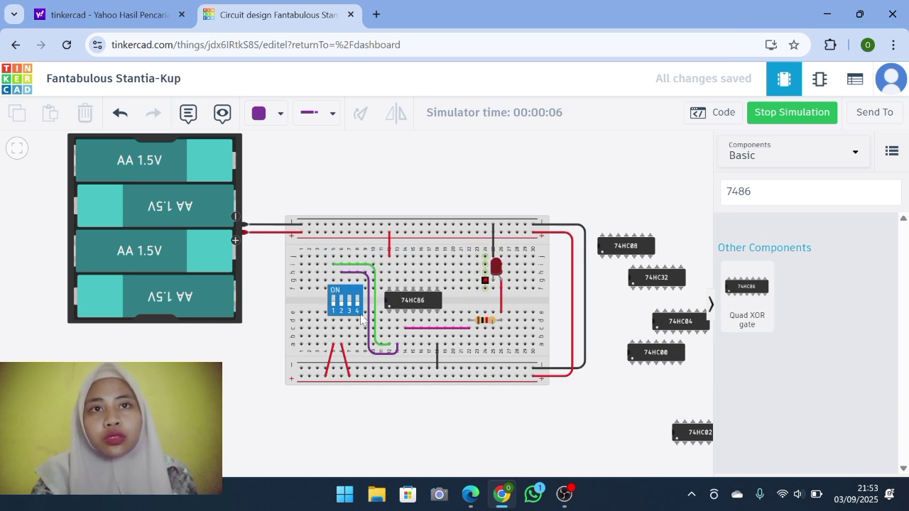
pyautogui.click(333, 305)
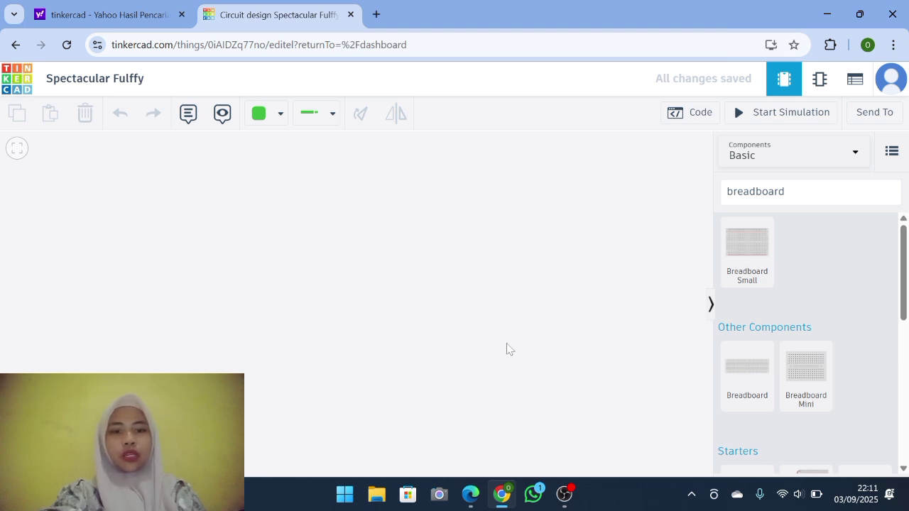
# Step: Place a full-size Breadboard in the middle of the empty circuit
pyautogui.click(738, 375)
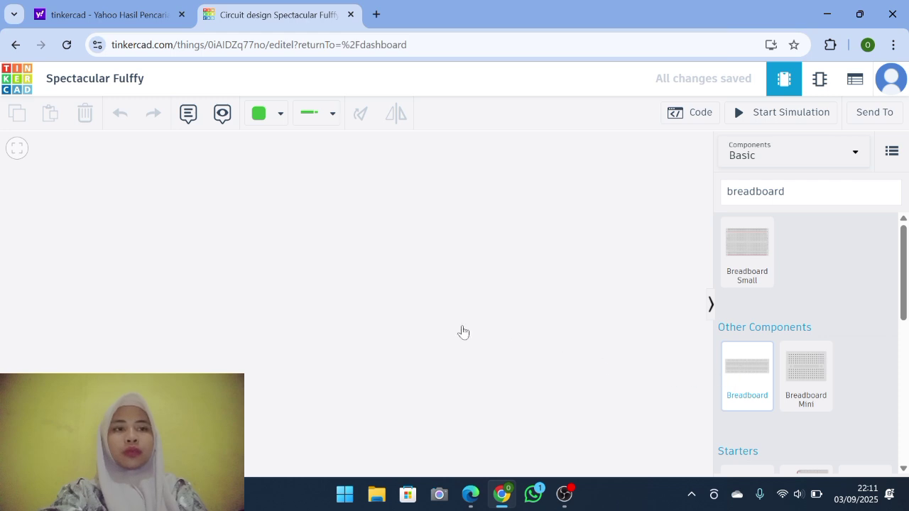
pyautogui.click(553, 317)
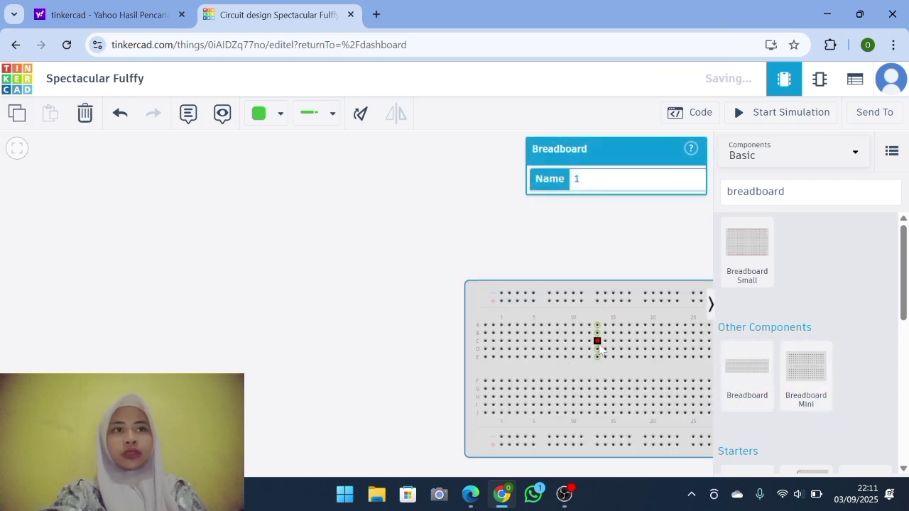
pyautogui.scroll(-3, 598, 345)
pyautogui.moveTo(611, 367); pyautogui.dragTo(338, 335)
pyautogui.scroll(-1, 333, 317)
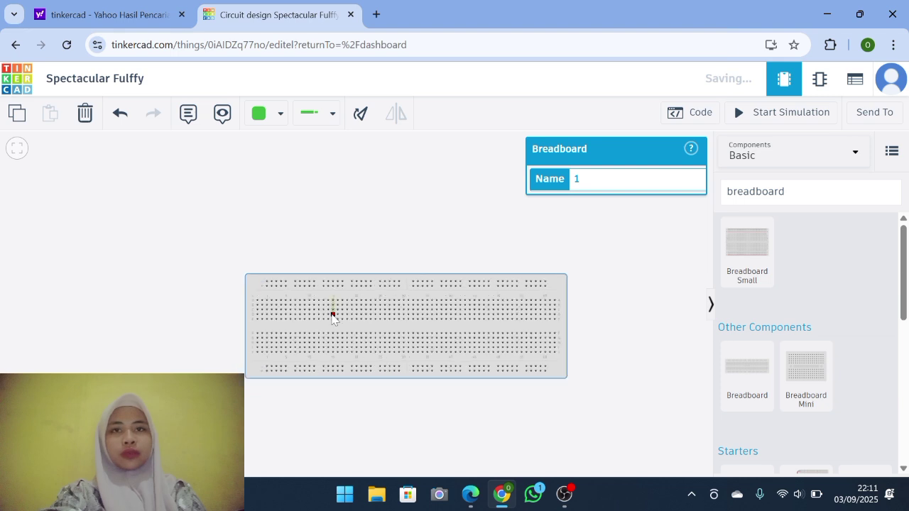
pyautogui.scroll(-1, 332, 317)
pyautogui.scroll(2, 361, 333)
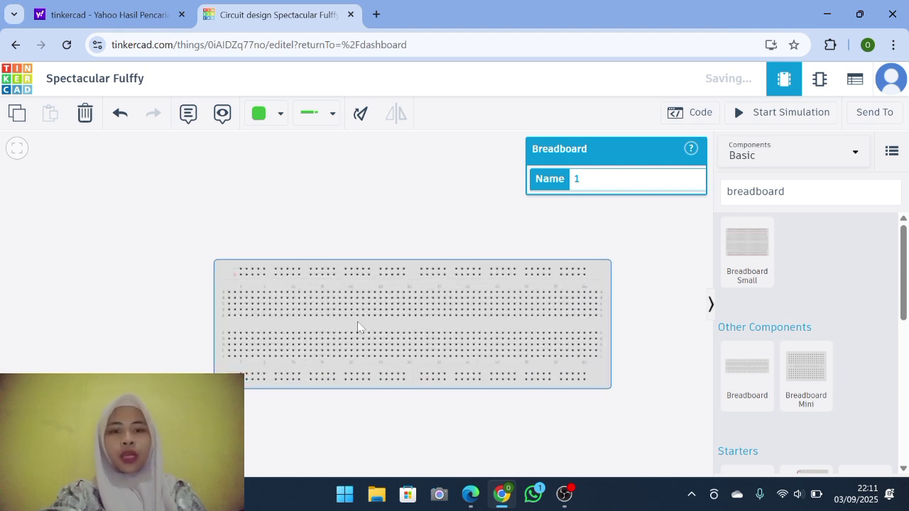
# Step: Clear the component search, add a 1.5V Battery beside the breadboard and set its count to 4 batteries
pyautogui.click(888, 191)
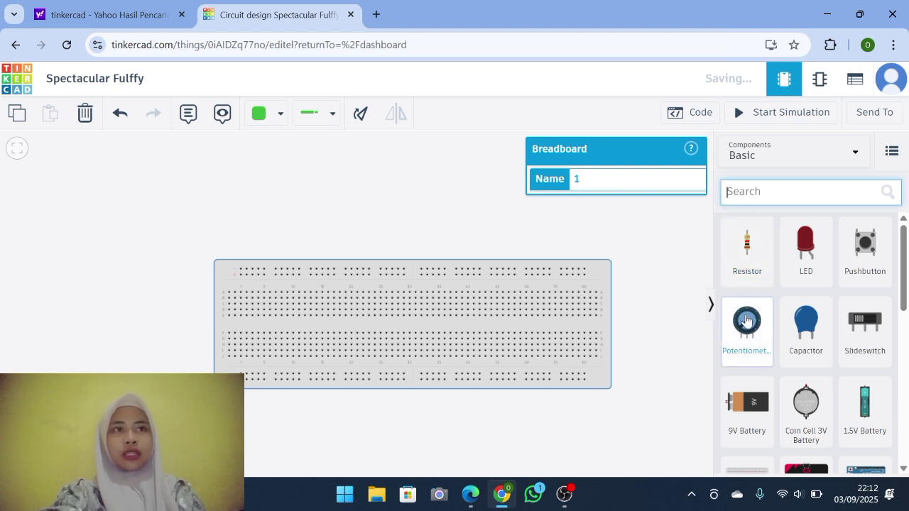
pyautogui.moveTo(865, 415); pyautogui.dragTo(71, 236)
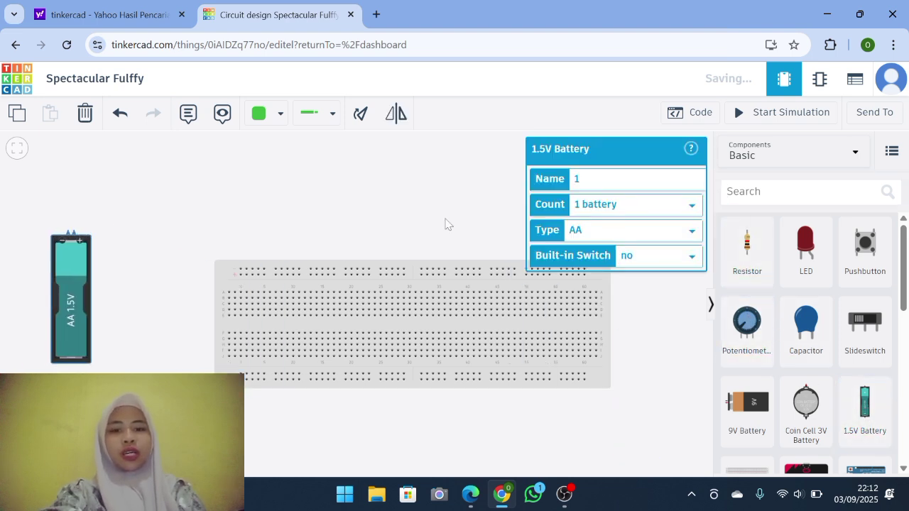
pyautogui.click(684, 208)
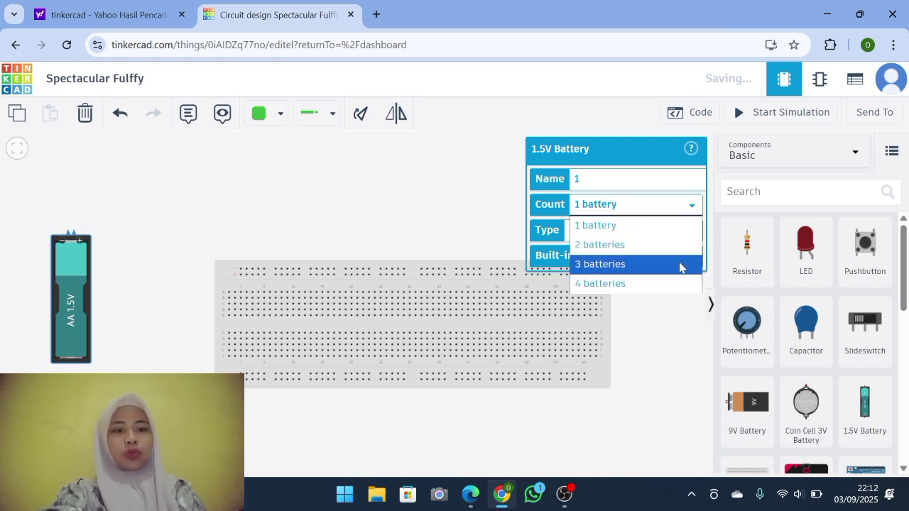
pyautogui.click(678, 284)
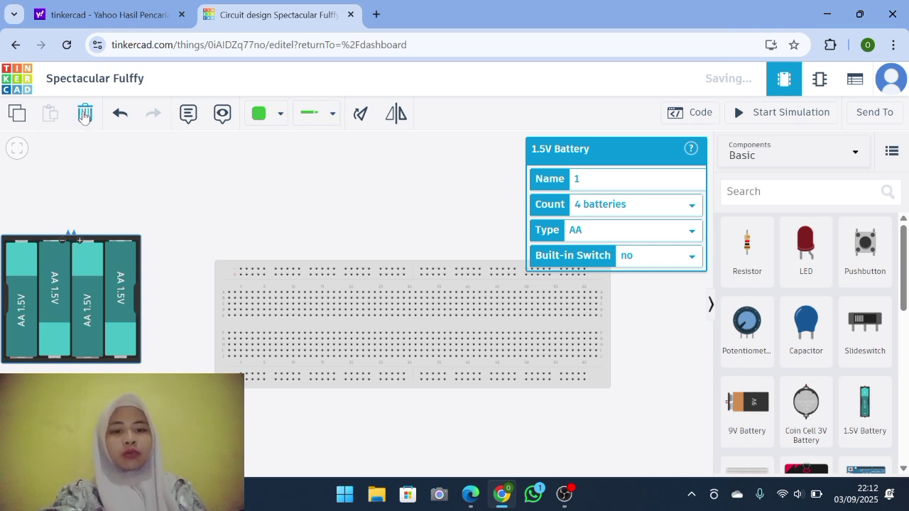
# Step: Rotate the battery pack so its terminals face the breadboard and position it just beside the breadboard's left end
pyautogui.click(365, 120)
pyautogui.click(366, 119)
pyautogui.click(365, 119)
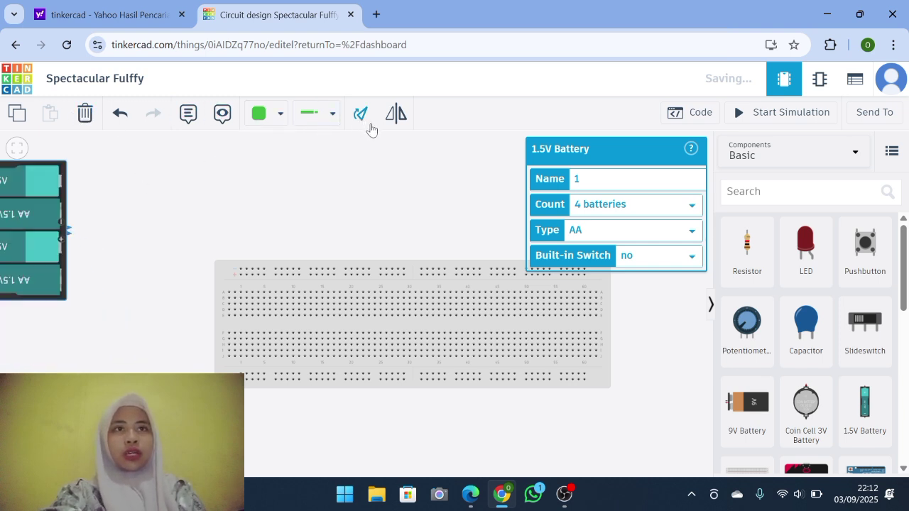
pyautogui.moveTo(9, 205); pyautogui.dragTo(132, 240)
pyautogui.scroll(2, 120, 265)
pyautogui.scroll(1, 129, 229)
pyautogui.scroll(-2, 206, 252)
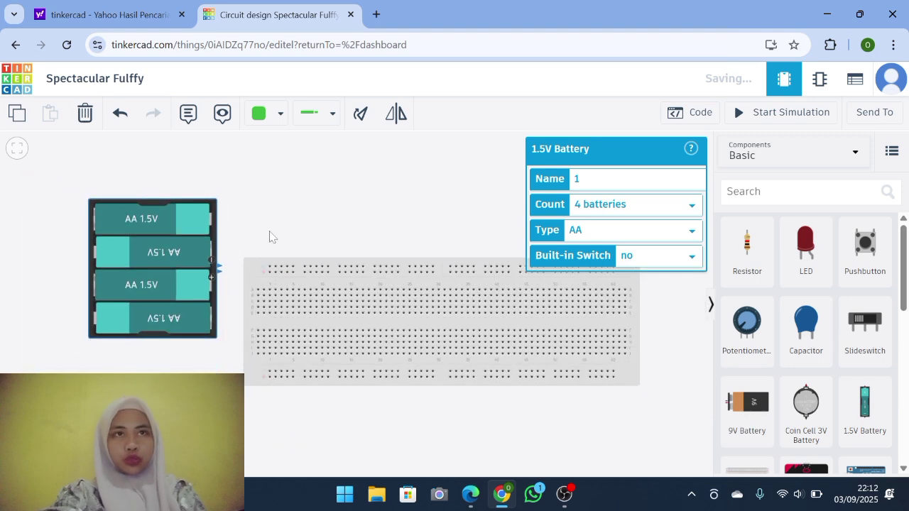
pyautogui.moveTo(280, 229); pyautogui.dragTo(229, 219)
pyautogui.scroll(1, 108, 252)
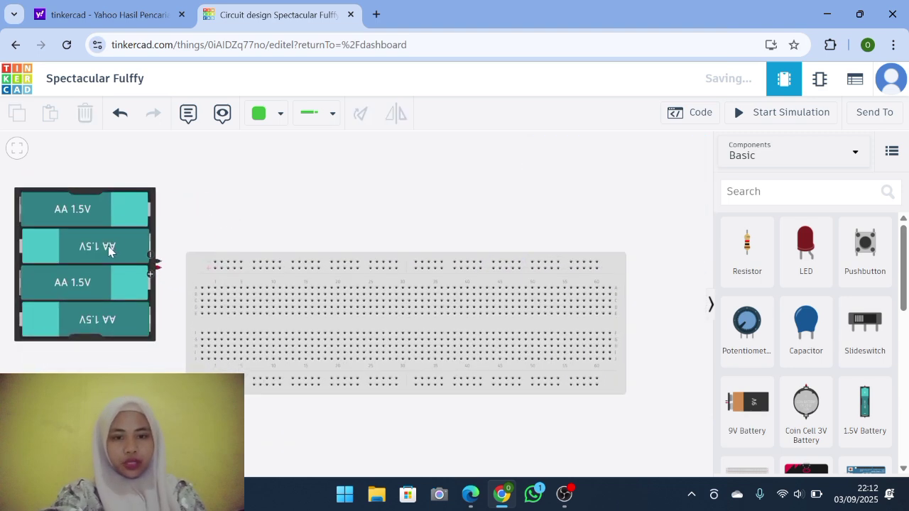
pyautogui.moveTo(103, 258); pyautogui.dragTo(107, 260)
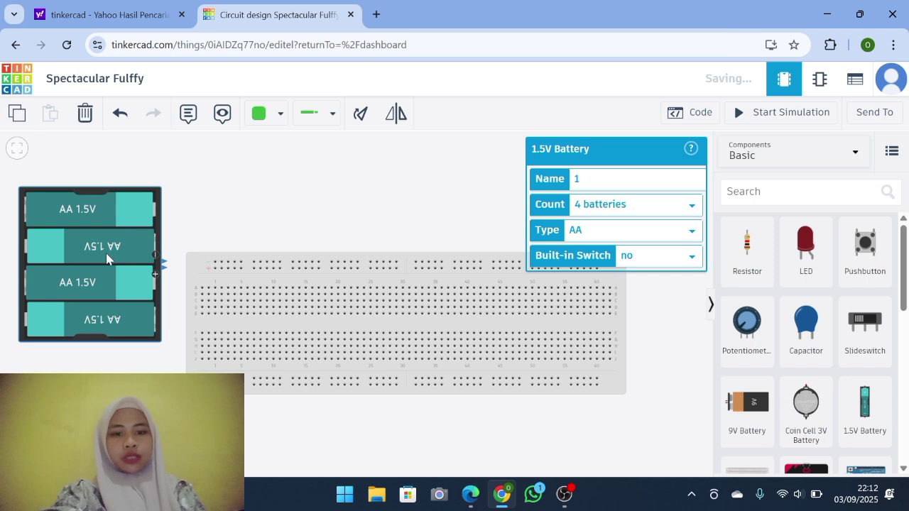
pyautogui.click(250, 202)
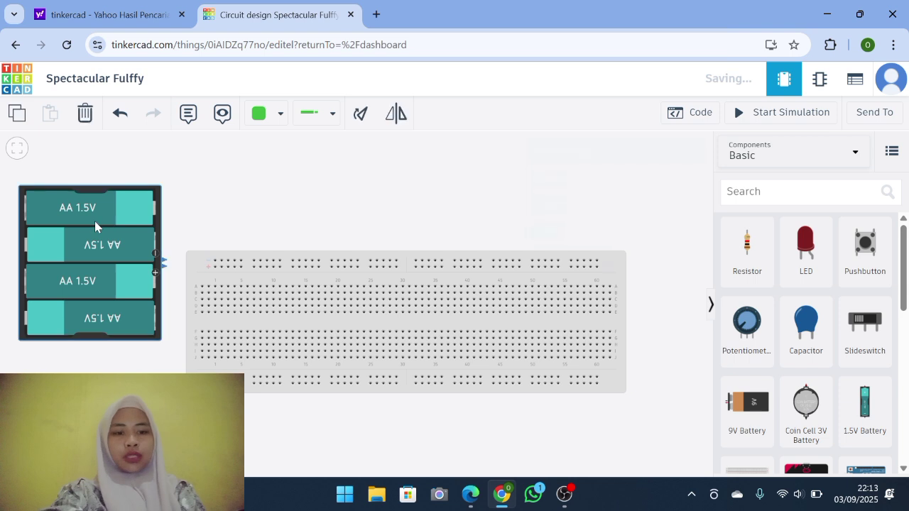
pyautogui.moveTo(95, 221); pyautogui.dragTo(92, 234)
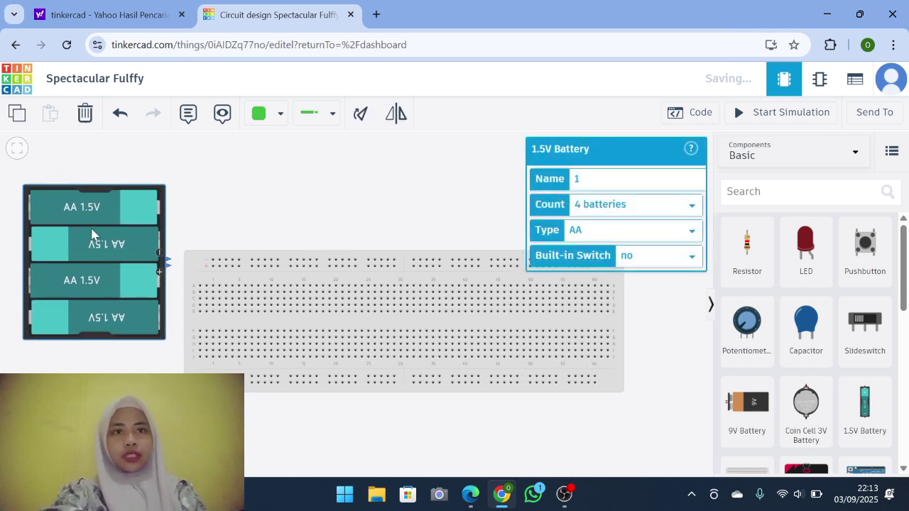
pyautogui.click(339, 211)
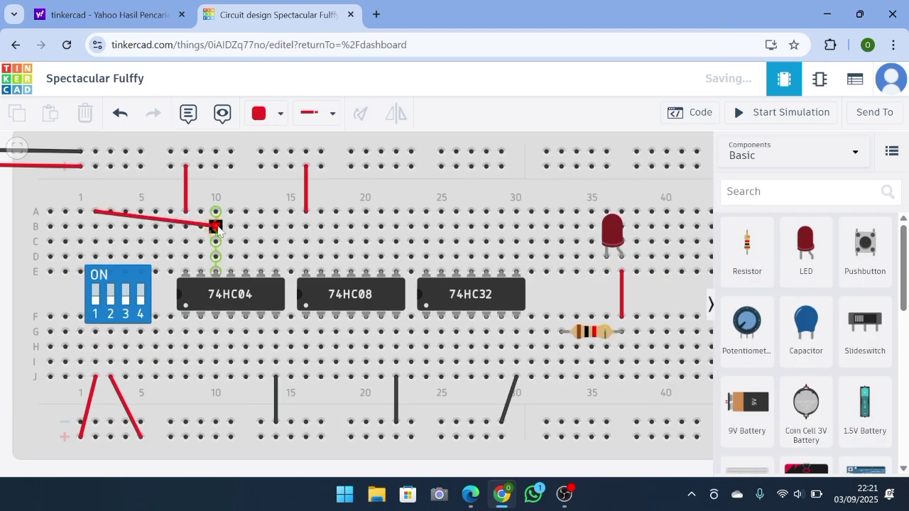
# Step: Wire DIP switch 1 to holes J19 and J8 in purple and orange, and switch 2 to J20 and J10 in blue and yellow
pyautogui.moveTo(213, 221); pyautogui.dragTo(291, 212)
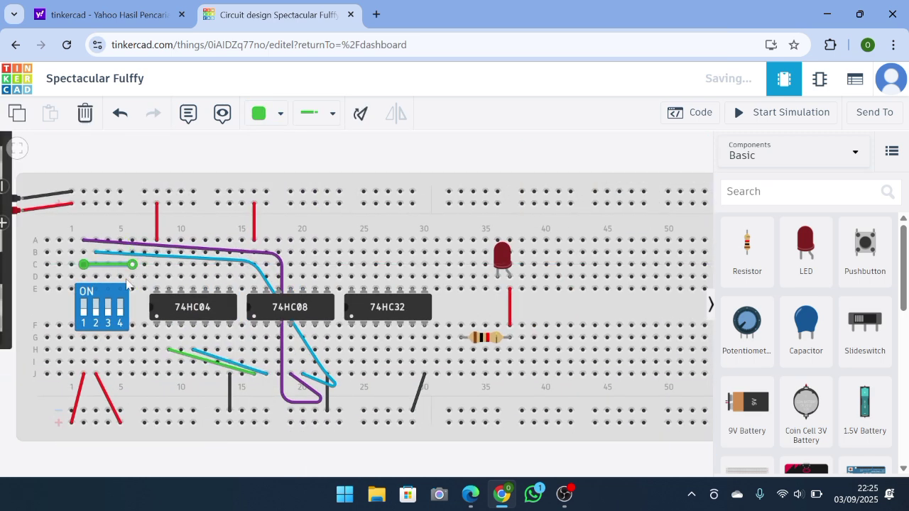
pyautogui.click(145, 277)
pyautogui.hotkey('ctrl', 'z')
pyautogui.hotkey('ctrl', 'z')
pyautogui.hotkey('ctrl', 'z')
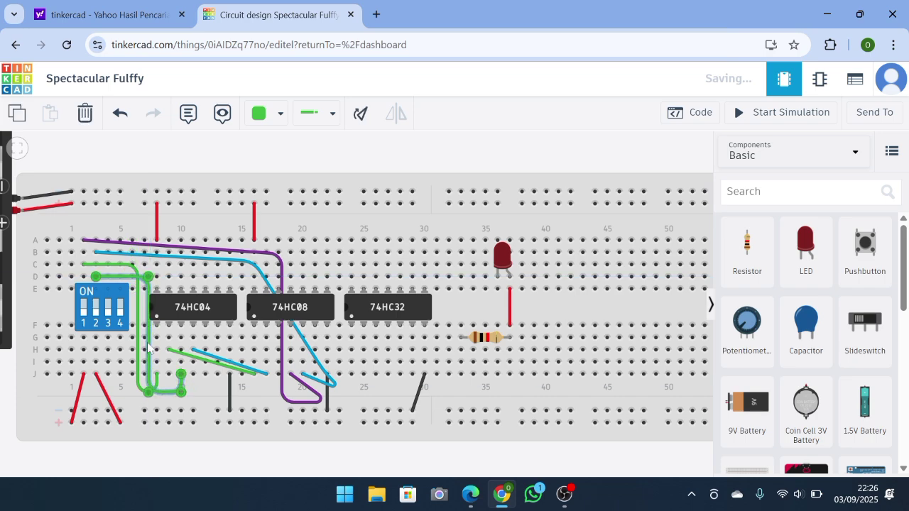
pyautogui.scroll(-1, 288, 426)
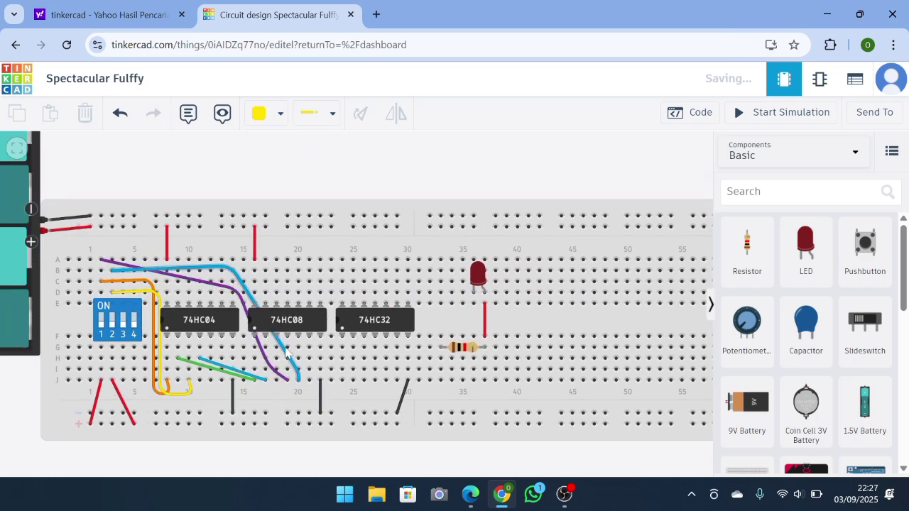
pyautogui.click(280, 113)
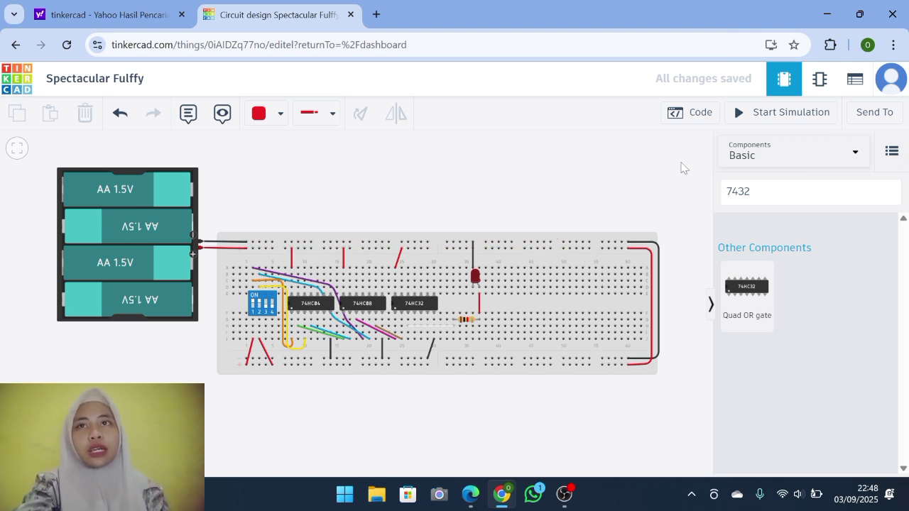
# Step: Open the circuit's schematic view and examine how the battery, DIP switch, three gate chips, resistor and LED are connected
pyautogui.click(817, 82)
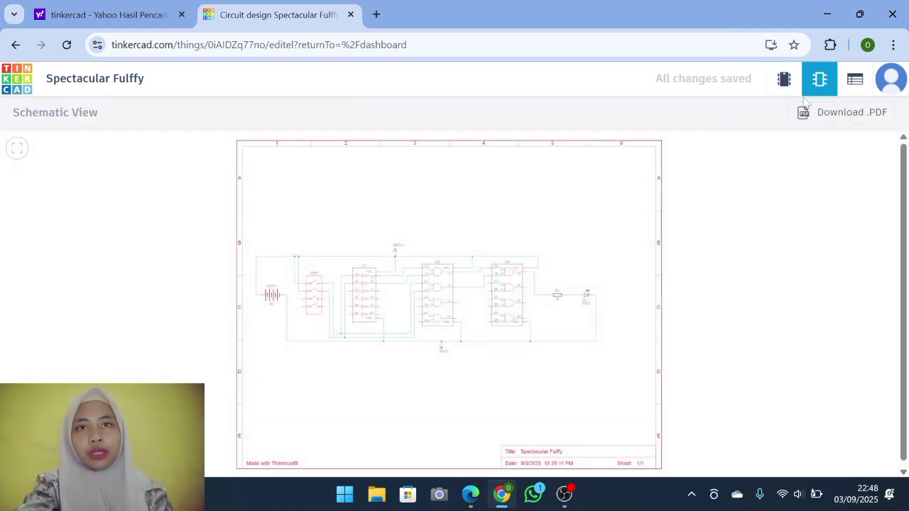
pyautogui.scroll(2, 341, 339)
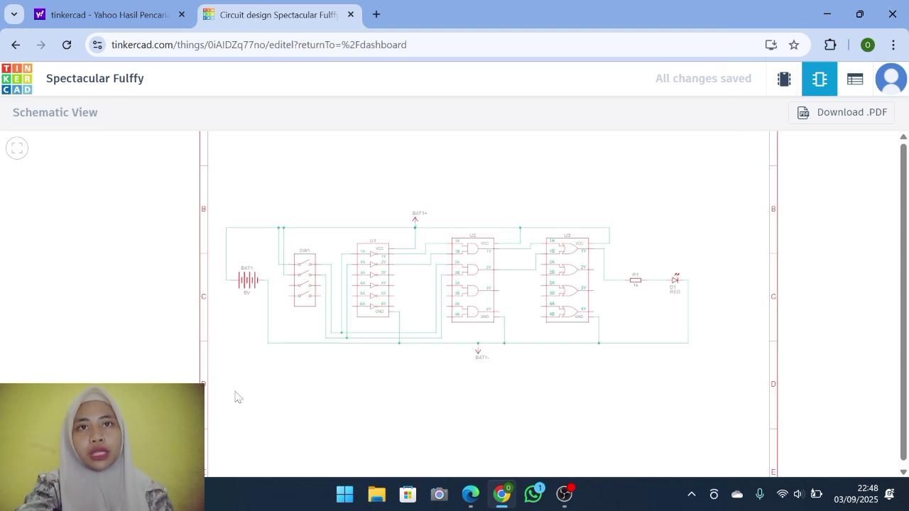
pyautogui.scroll(2, 234, 365)
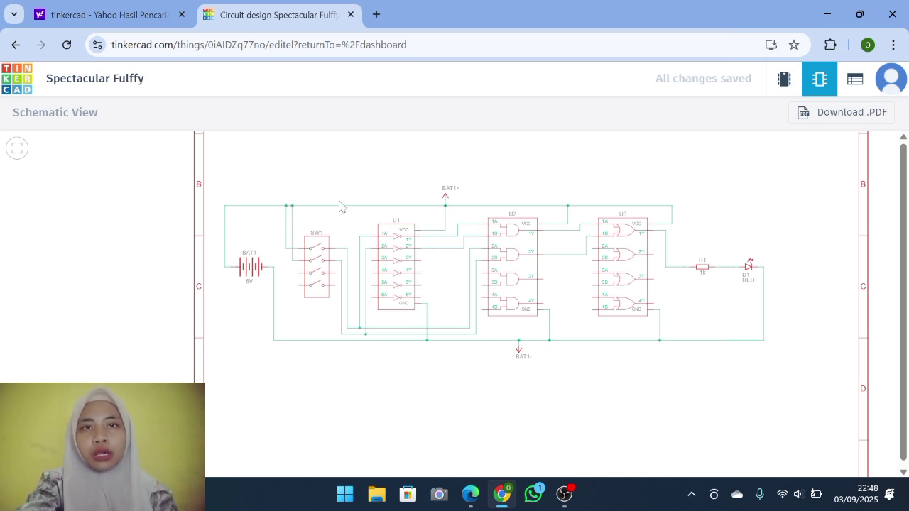
pyautogui.scroll(-1, 343, 204)
pyautogui.scroll(1, 343, 205)
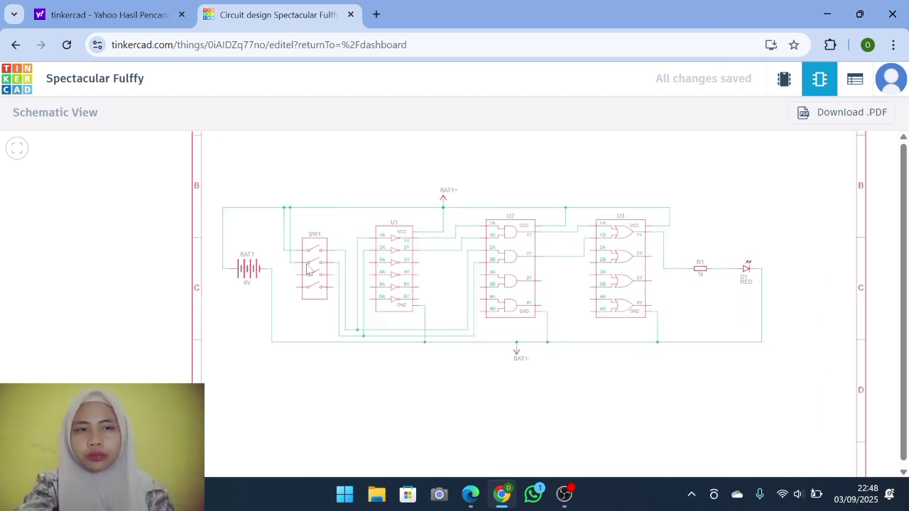
pyautogui.scroll(3, 304, 273)
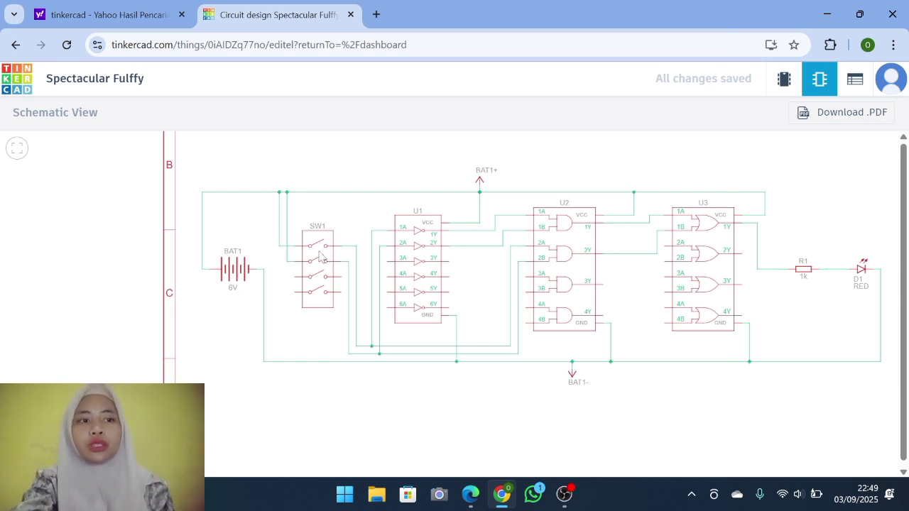
pyautogui.scroll(-1, 359, 279)
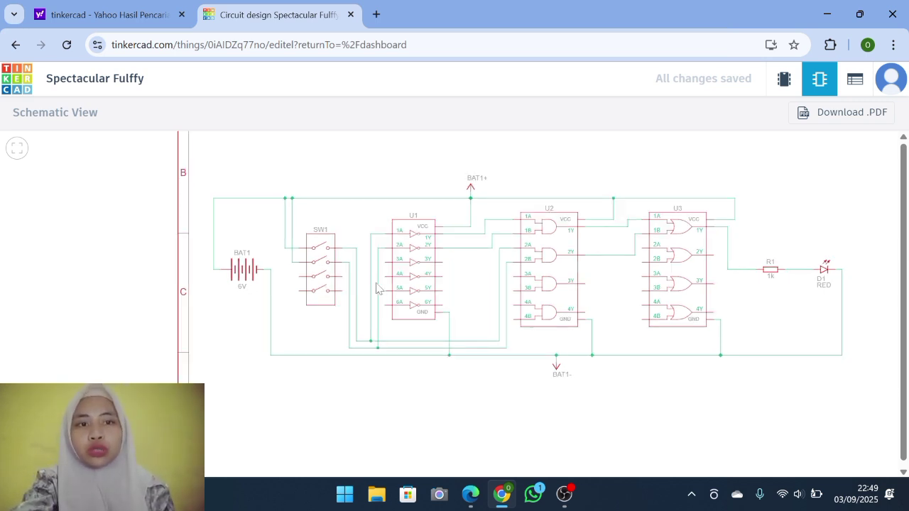
# Step: Examine the schematic's signal path from the DIP switch through the NOT and AND gates to the OR gate, resistor and LED
pyautogui.moveTo(379, 287); pyautogui.dragTo(357, 277)
pyautogui.scroll(1, 309, 256)
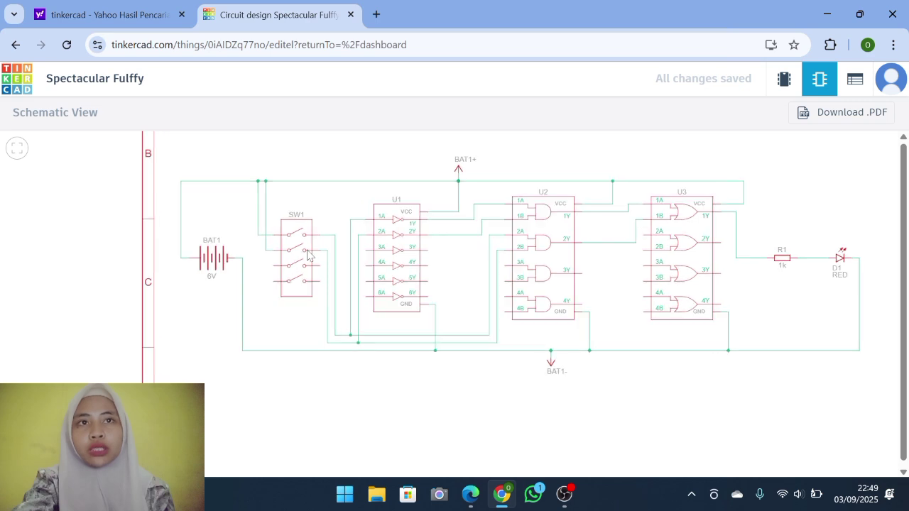
pyautogui.scroll(2, 309, 256)
pyautogui.scroll(-1, 308, 255)
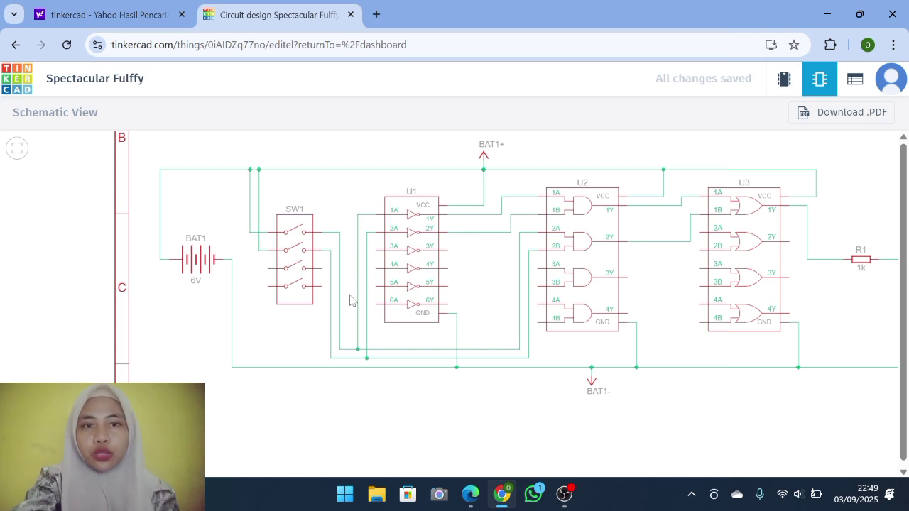
pyautogui.scroll(1, 350, 299)
pyautogui.scroll(-1, 350, 300)
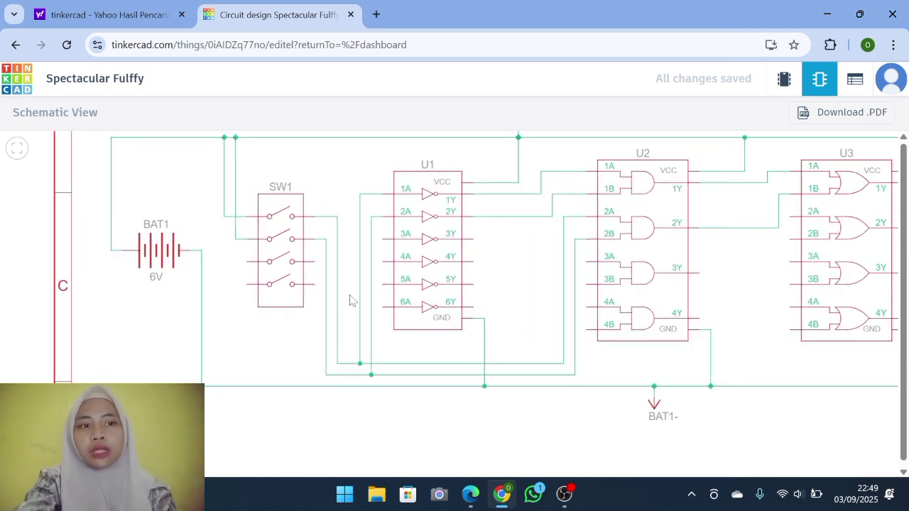
pyautogui.scroll(1, 350, 300)
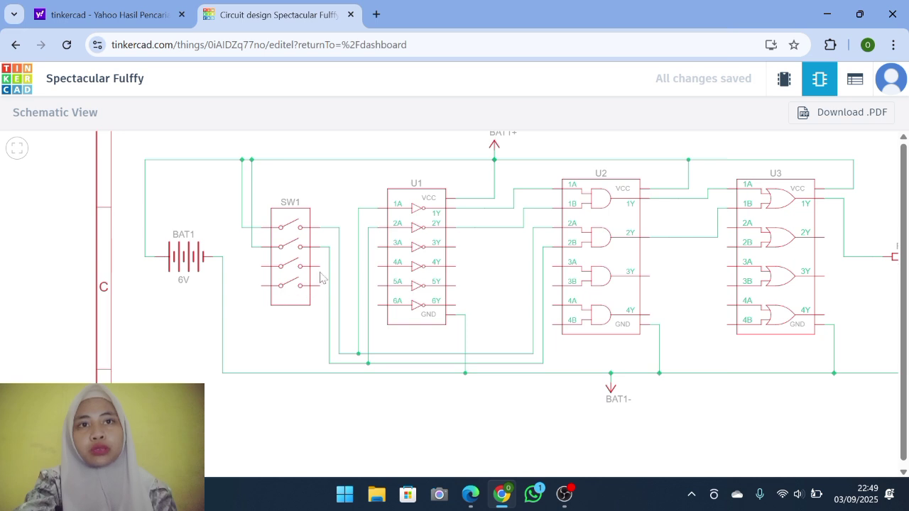
pyautogui.scroll(-1, 321, 277)
pyautogui.scroll(-1, 321, 277)
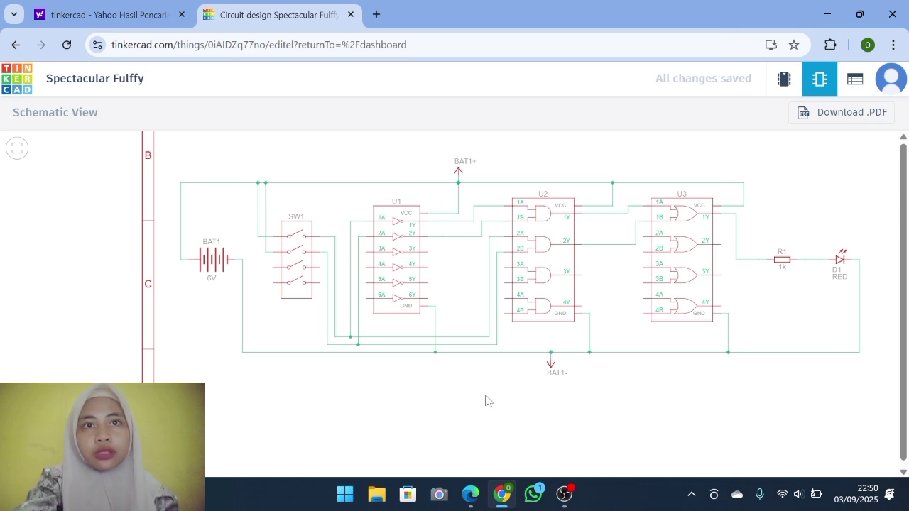
# Step: Return to the breadboard circuit view and start the simulation of the combined gate circuit
pyautogui.click(784, 78)
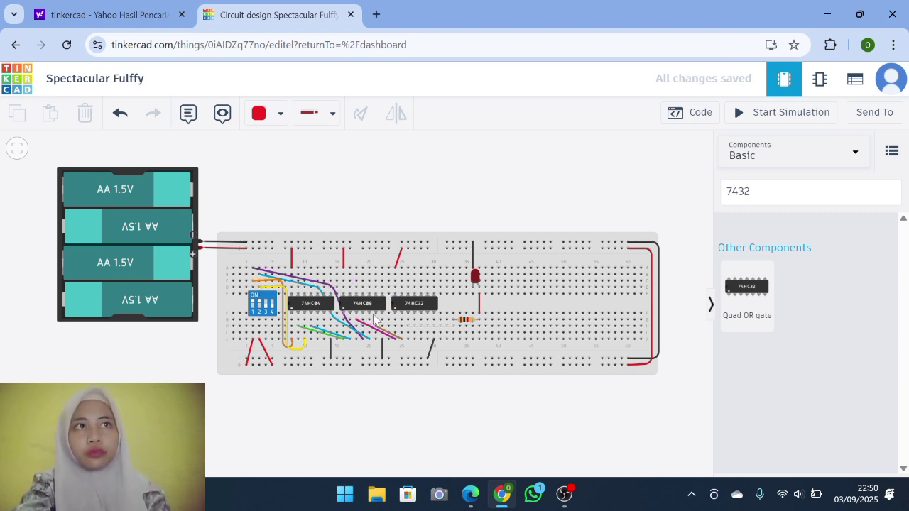
pyautogui.scroll(2, 449, 304)
pyautogui.scroll(-2, 449, 304)
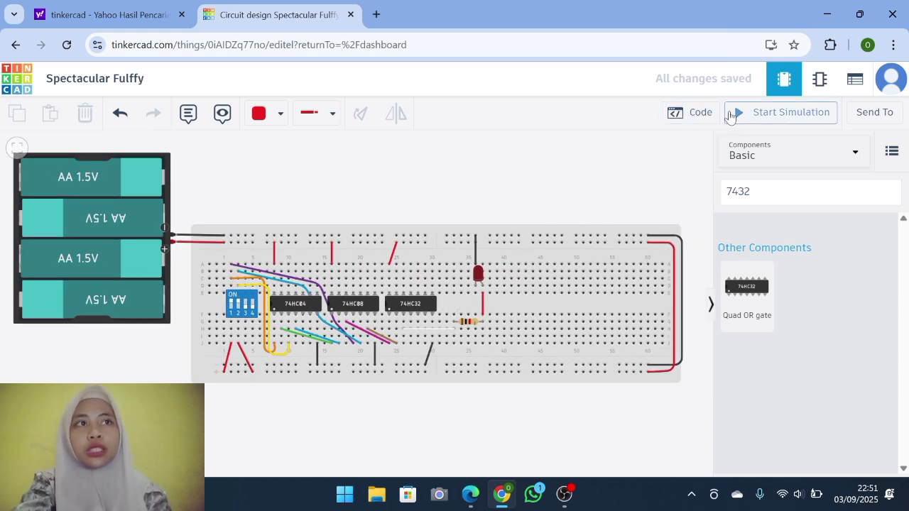
pyautogui.click(782, 112)
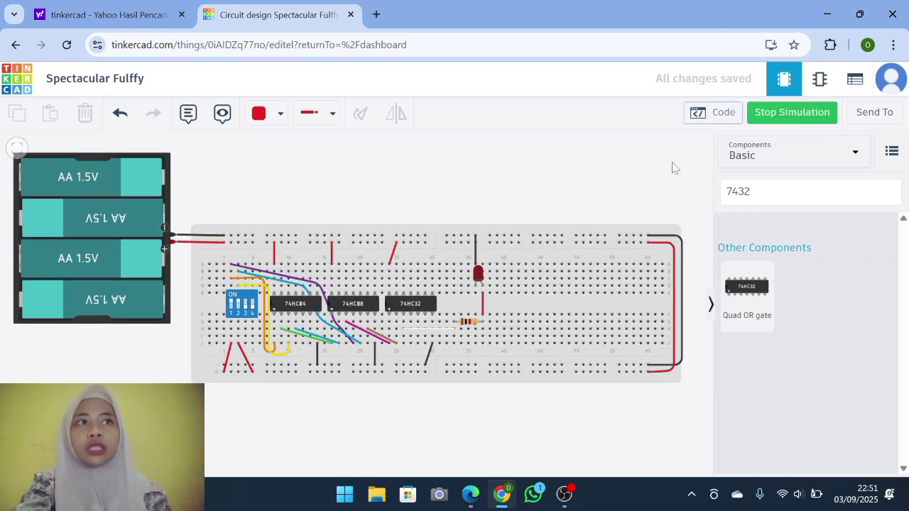
# Step: Toggle DIP switches 1 and 2 through their on and off combinations to test the LED's response
pyautogui.click(230, 304)
pyautogui.click(240, 306)
pyautogui.scroll(2, 241, 305)
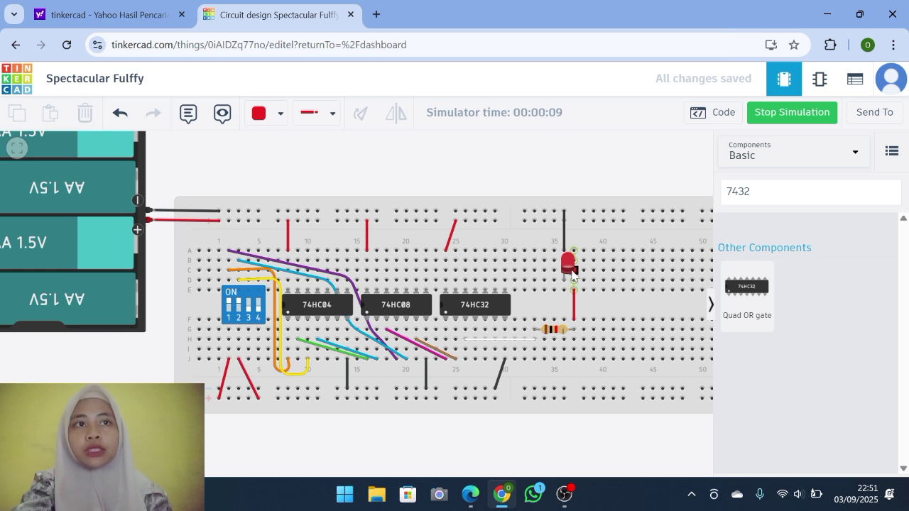
pyautogui.click(239, 304)
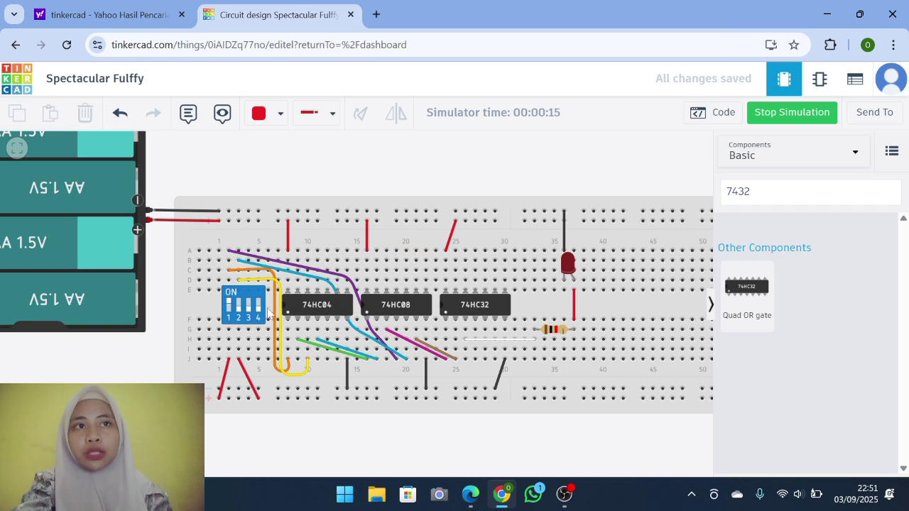
pyautogui.click(240, 312)
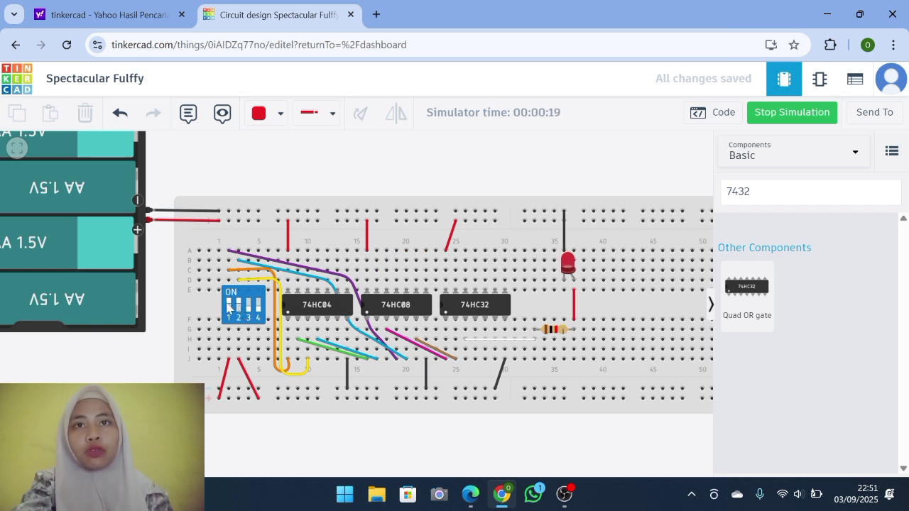
pyautogui.click(229, 303)
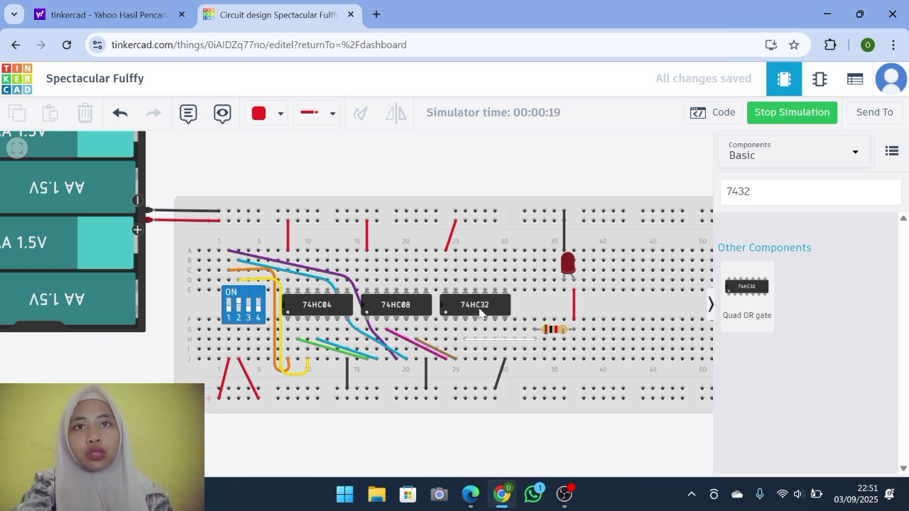
pyautogui.click(239, 306)
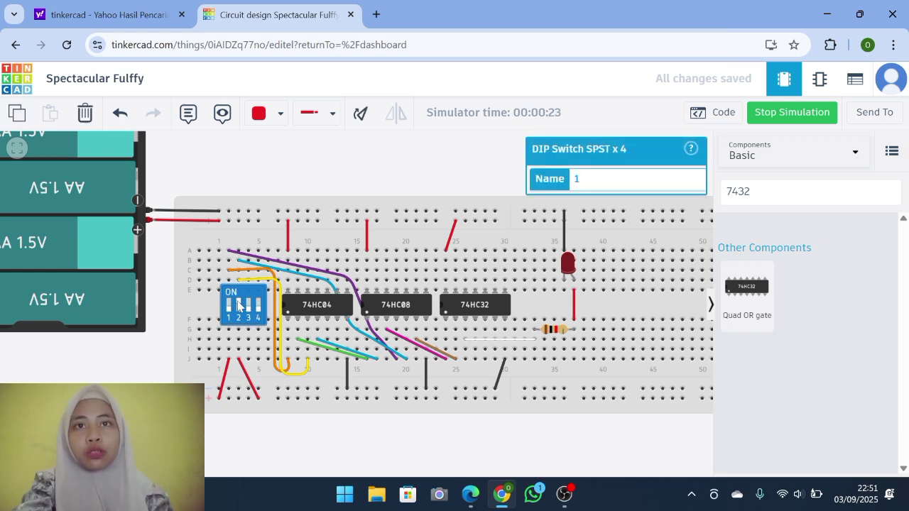
pyautogui.click(238, 305)
pyautogui.scroll(-4, 643, 226)
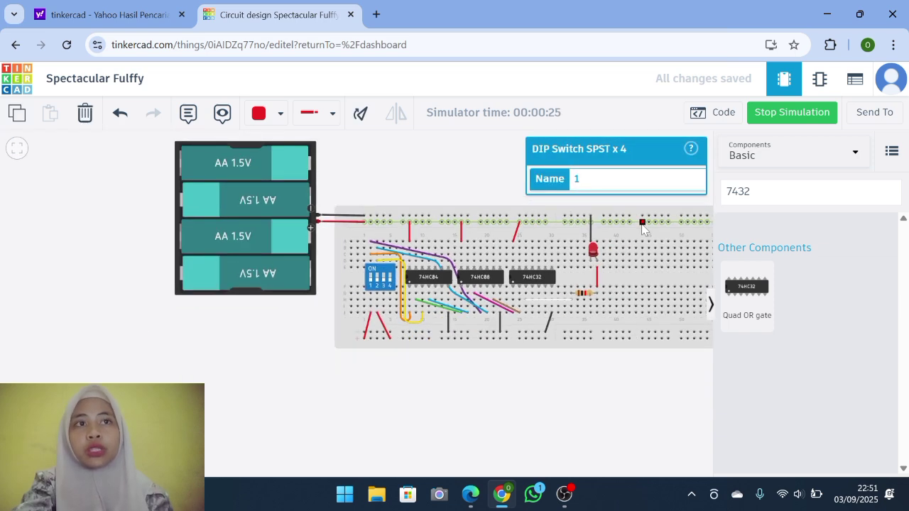